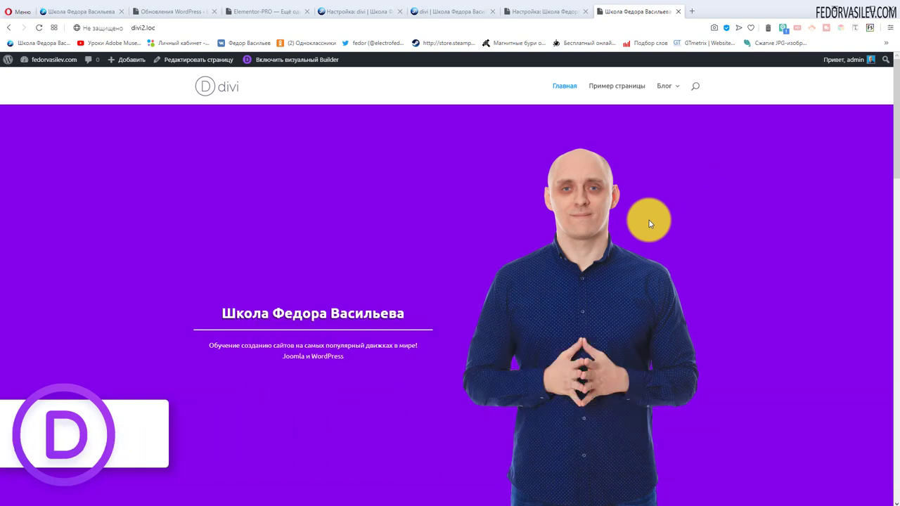
Examine the homepage header, including its search field, its behaviour while the page scrolls, and the submenu of Блог
left_click(693, 85)
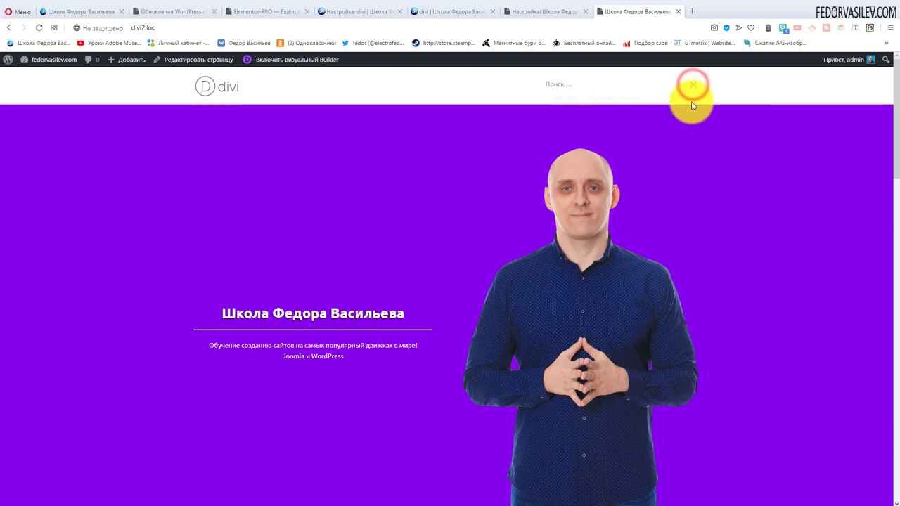
left_click(693, 85)
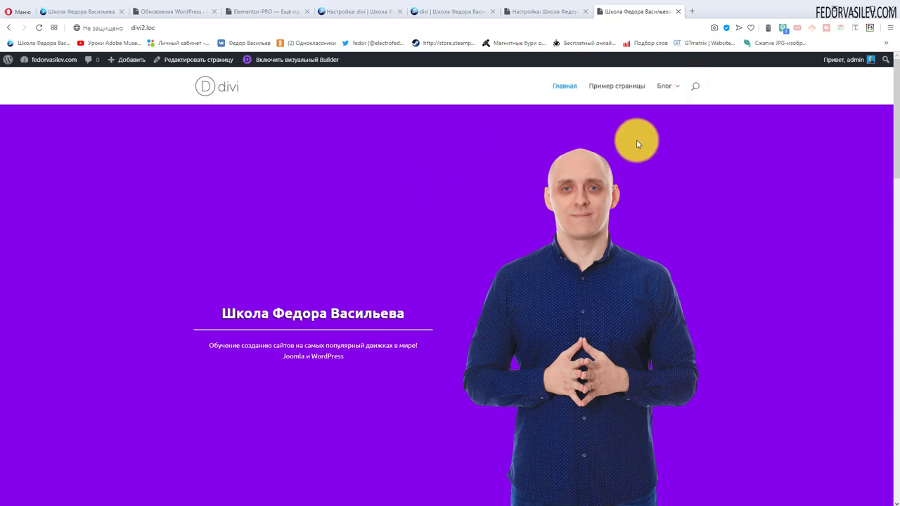
scroll(637, 139, "down", 2)
scroll(593, 269, "up", 2)
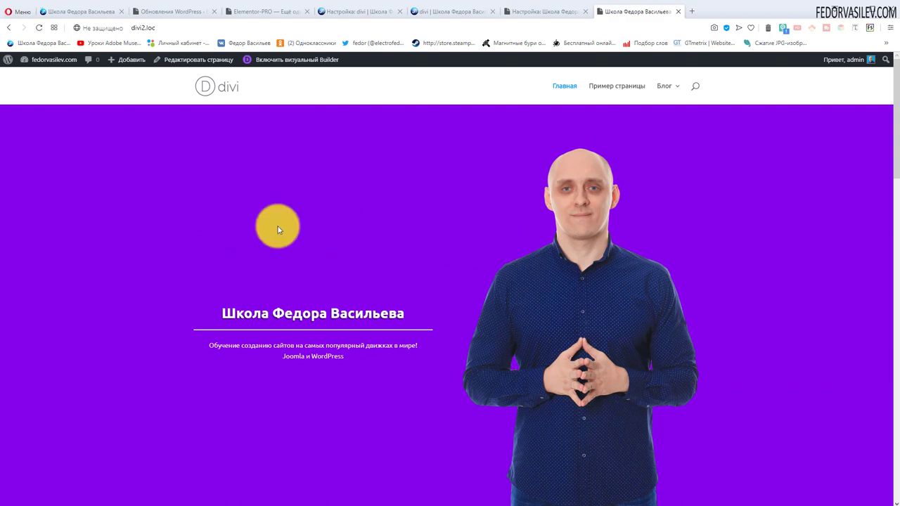
scroll(324, 236, "down", 2)
scroll(345, 207, "up", 2)
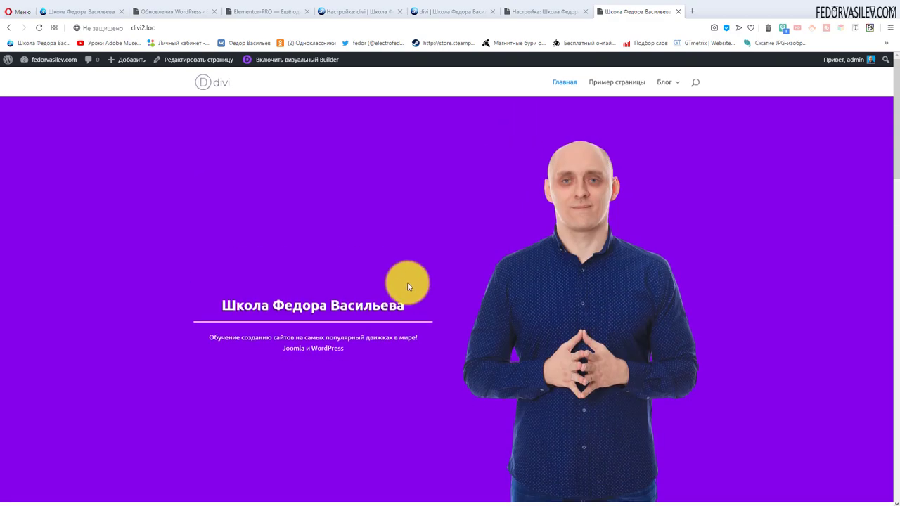
scroll(150, 169, "down", 2)
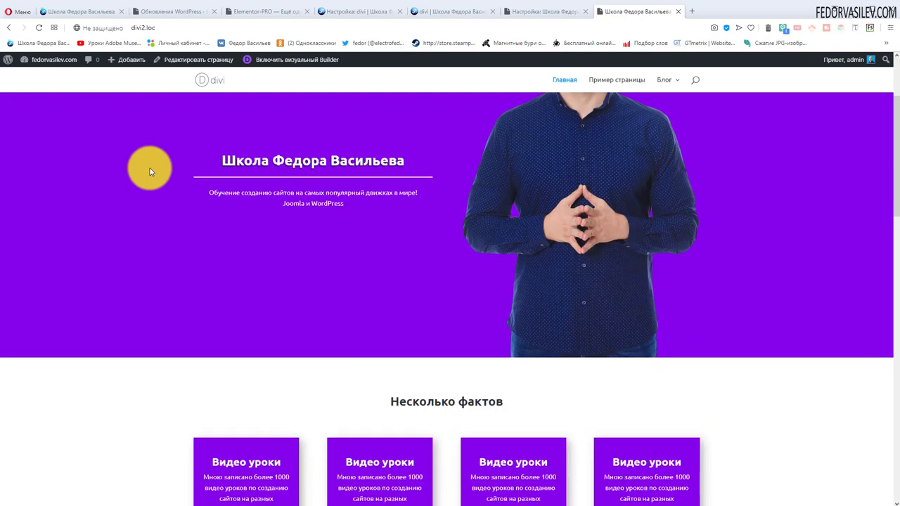
scroll(150, 169, "up", 2)
scroll(150, 168, "down", 1)
scroll(149, 168, "down", 1)
scroll(152, 170, "up", 2)
scroll(155, 172, "down", 1)
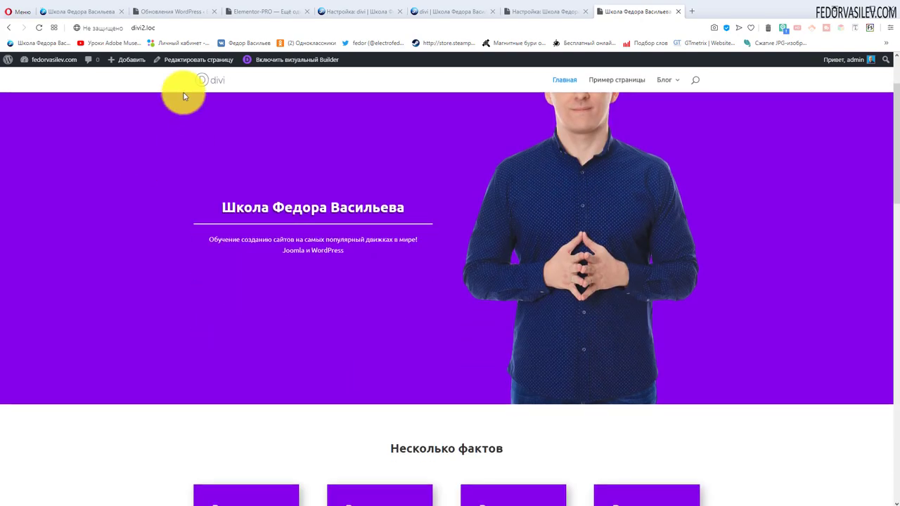
scroll(176, 200, "down", 2)
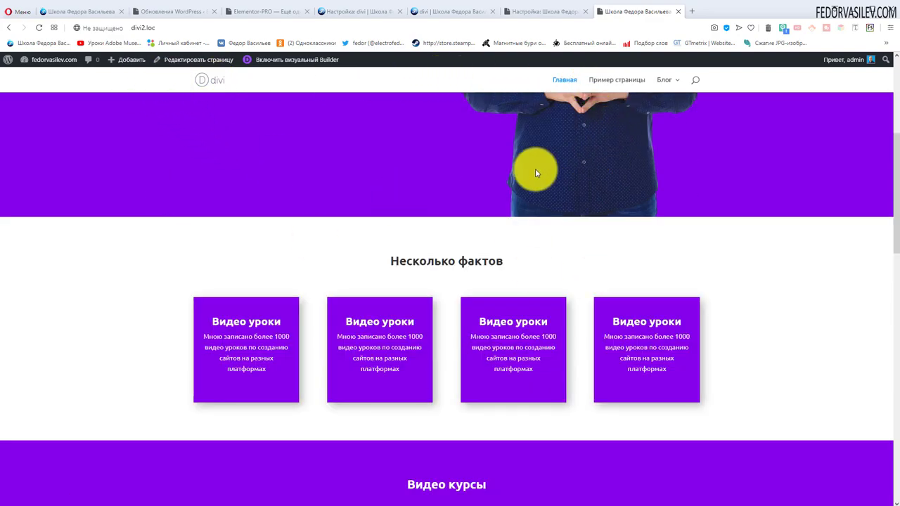
scroll(536, 173, "down", 3)
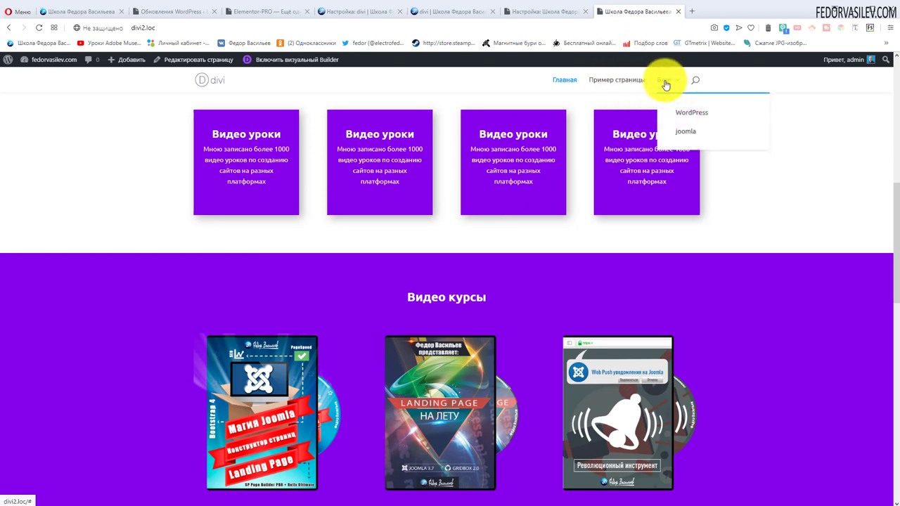
scroll(708, 272, "up", 5)
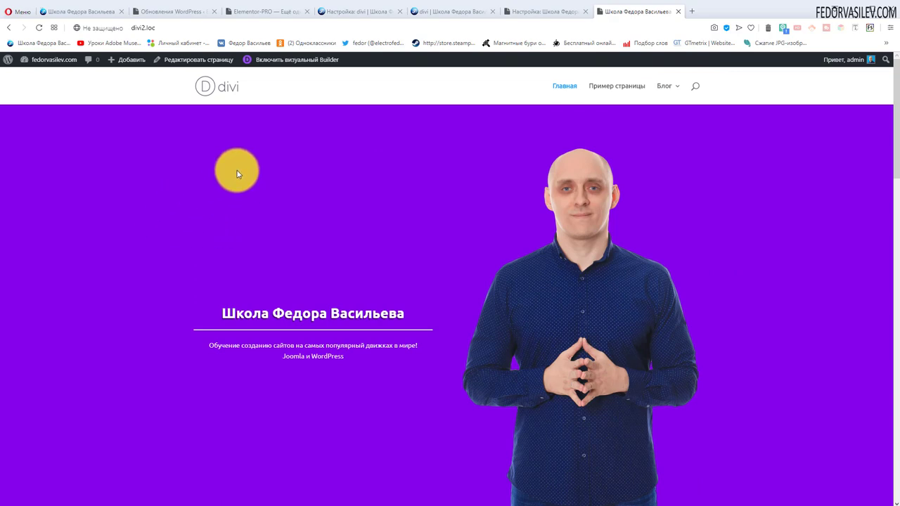
Open the Divi theme customizer (Настройщик темы) from the site's admin dashboard and check the homepage preview
left_click(542, 12)
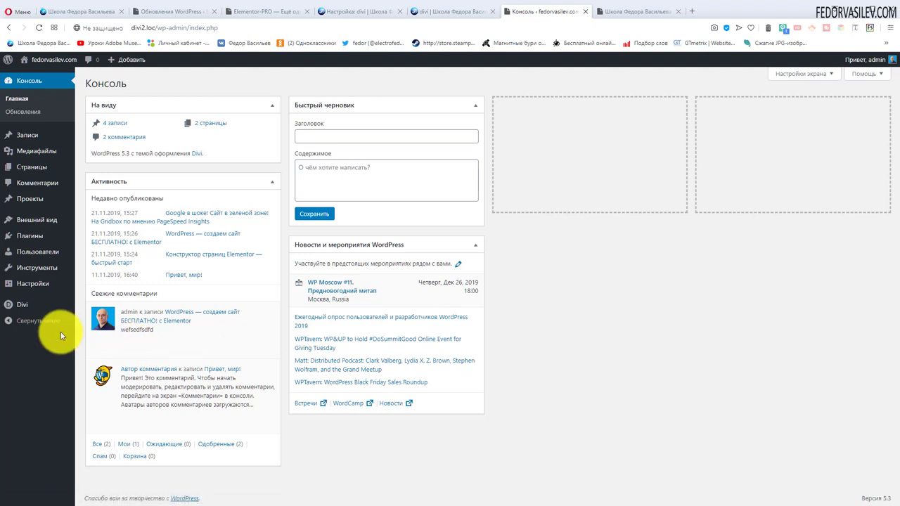
mouse_move(21, 306)
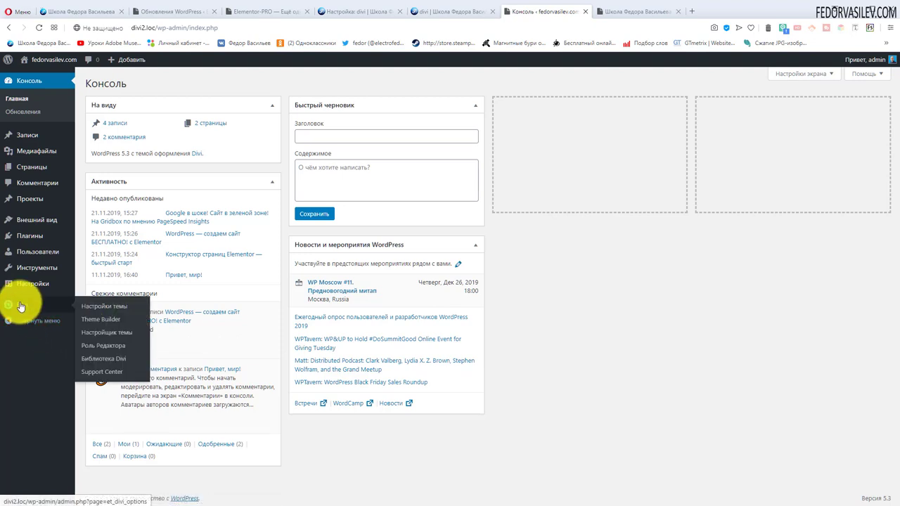
left_click(109, 333)
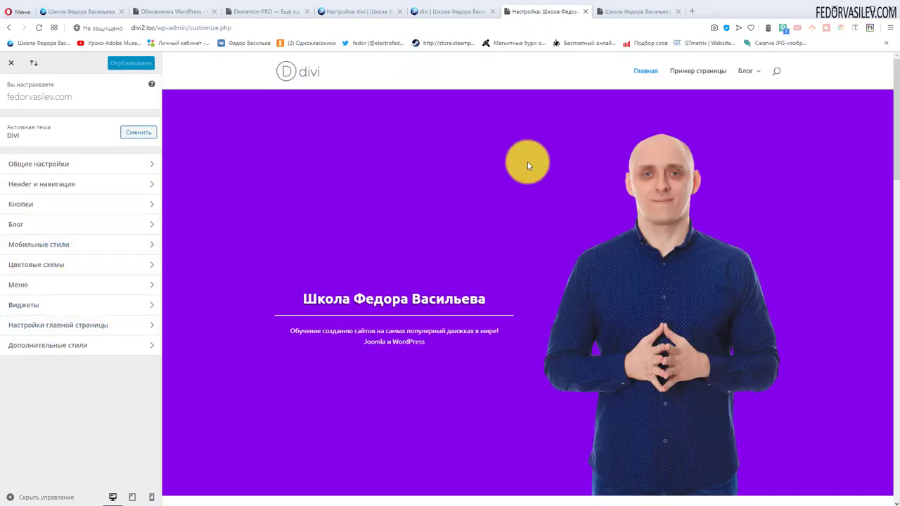
scroll(531, 164, "down", 2)
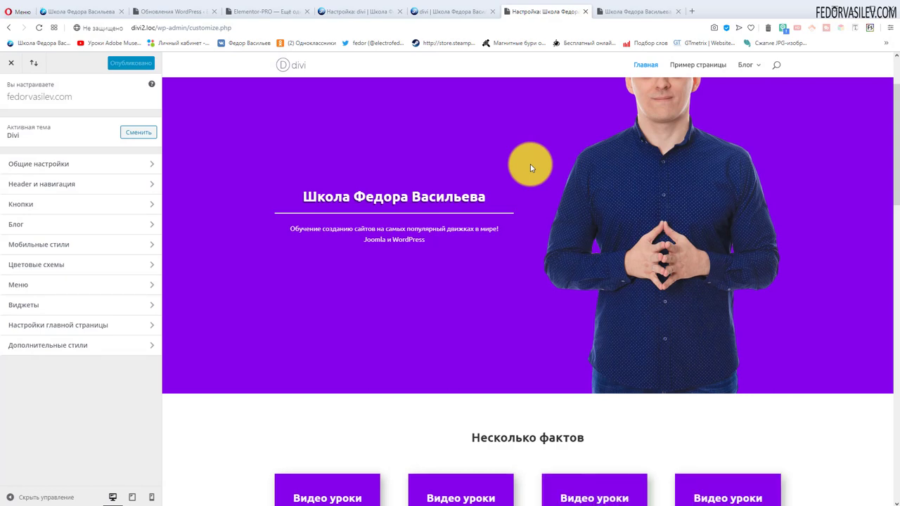
scroll(530, 164, "up", 2)
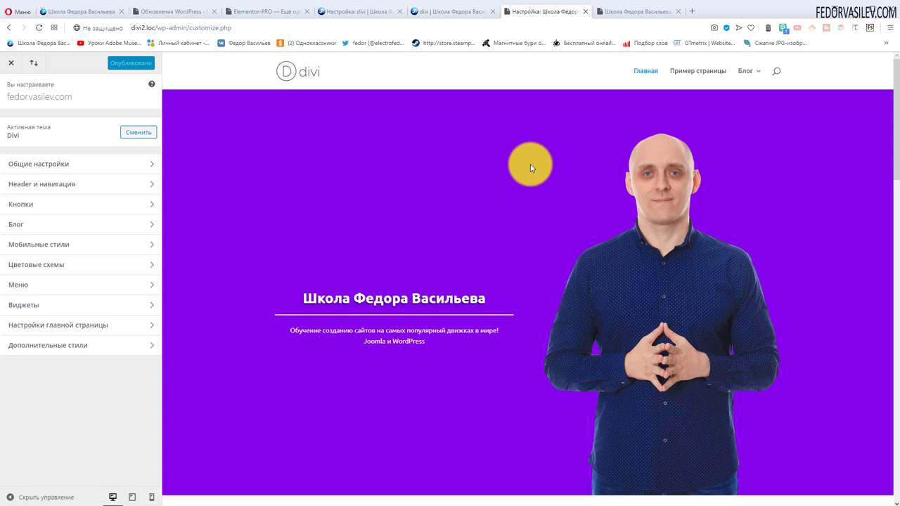
Assign Menu 1 to the secondary menu location (Меню второго уровня) in the customizer's menu settings
left_click(19, 285)
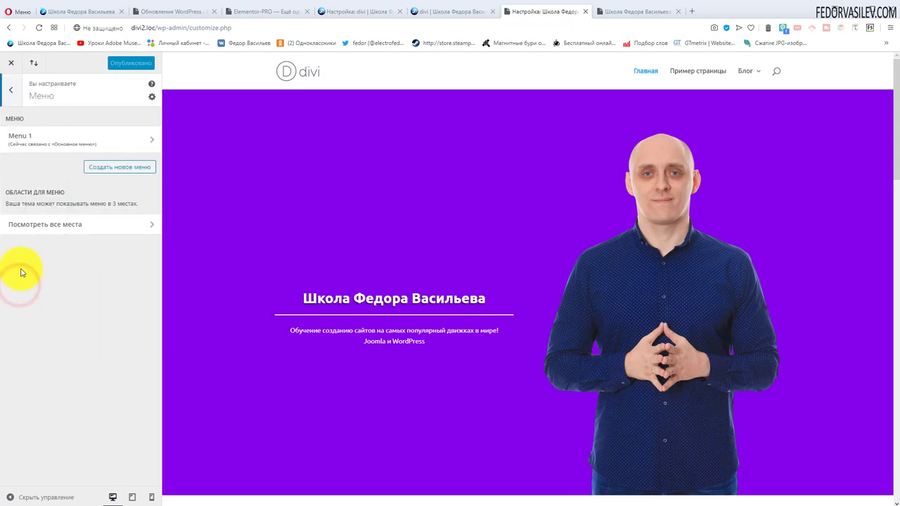
left_click(31, 141)
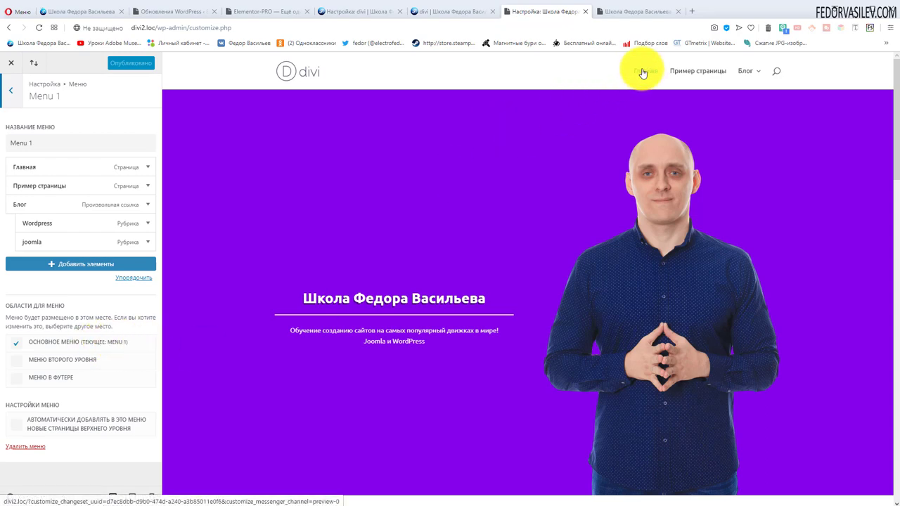
mouse_move(742, 78)
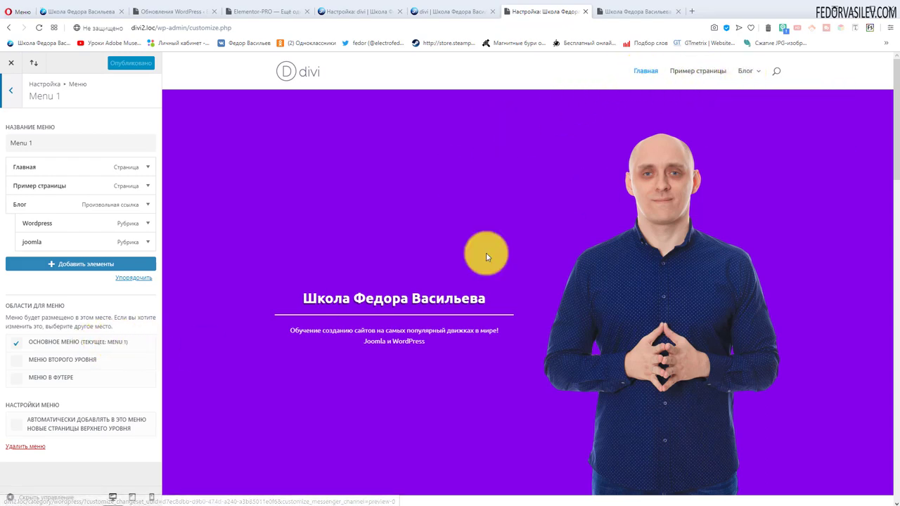
left_click(16, 365)
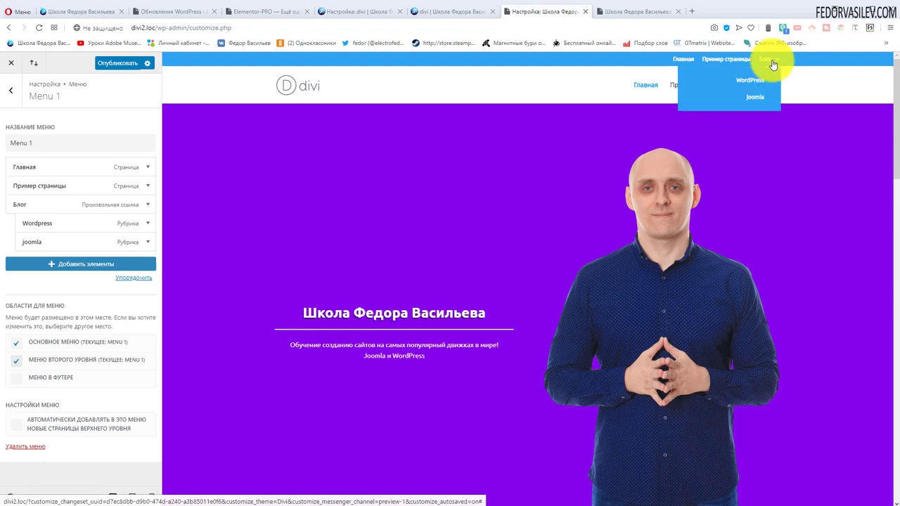
Try Menu 1 in the footer location (Меню в футере), check the preview's footer, and clear that location again
left_click(16, 378)
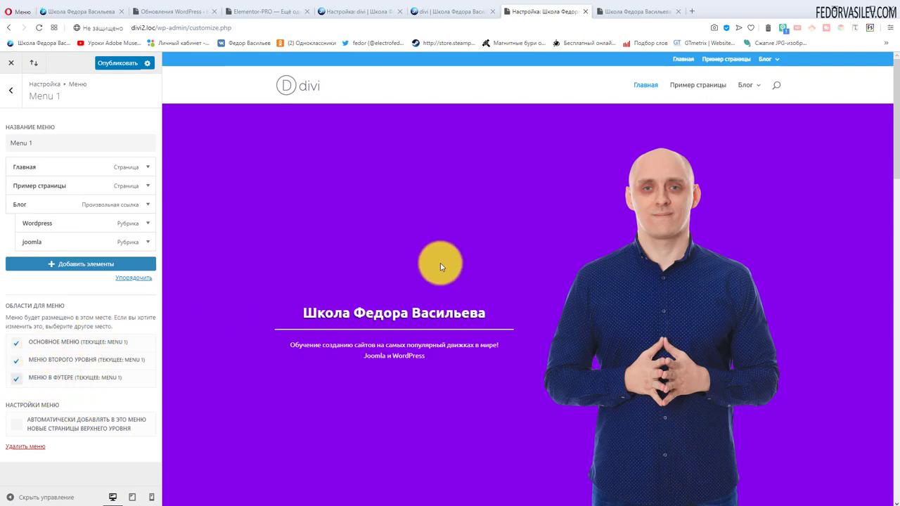
scroll(440, 266, "down", 15)
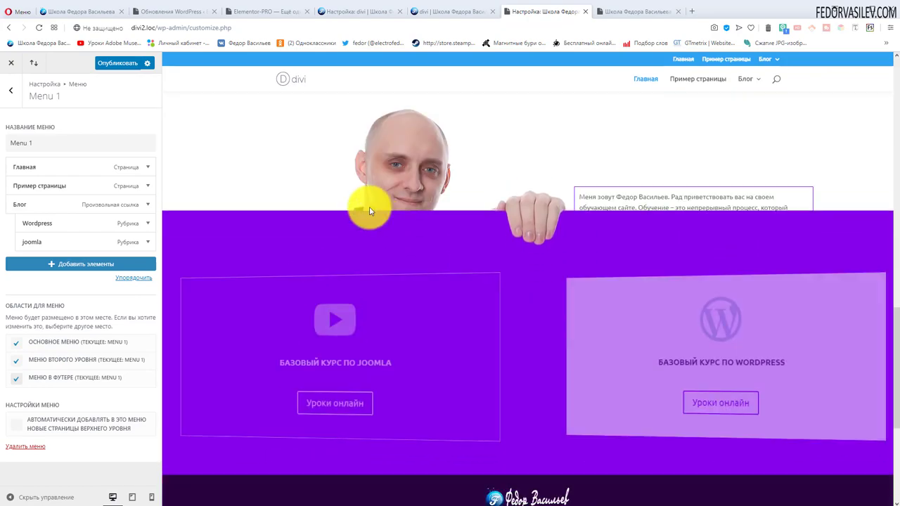
scroll(370, 211, "down", 5)
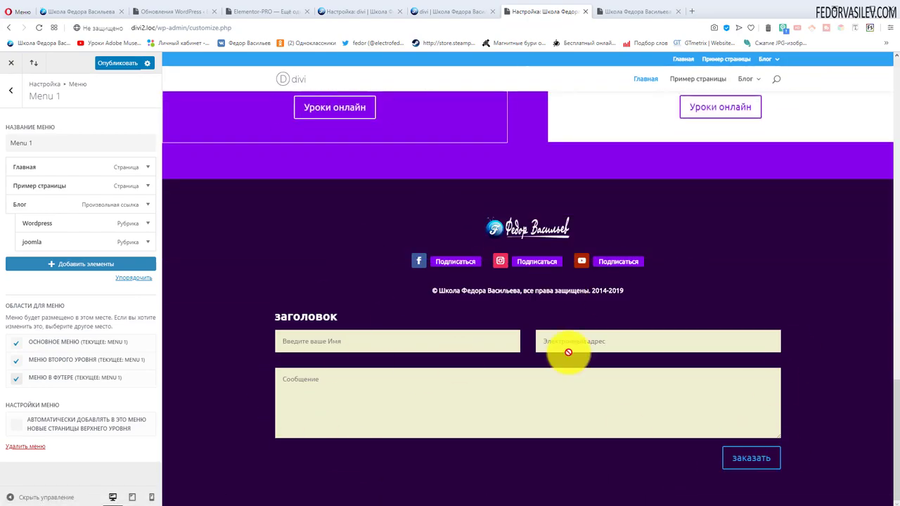
scroll(577, 157, "up", 1)
scroll(315, 275, "down", 1)
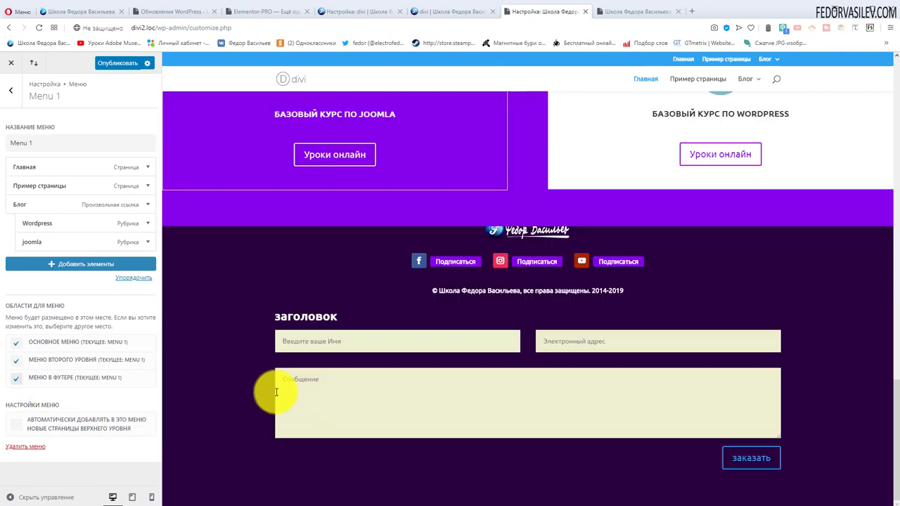
left_click(13, 380)
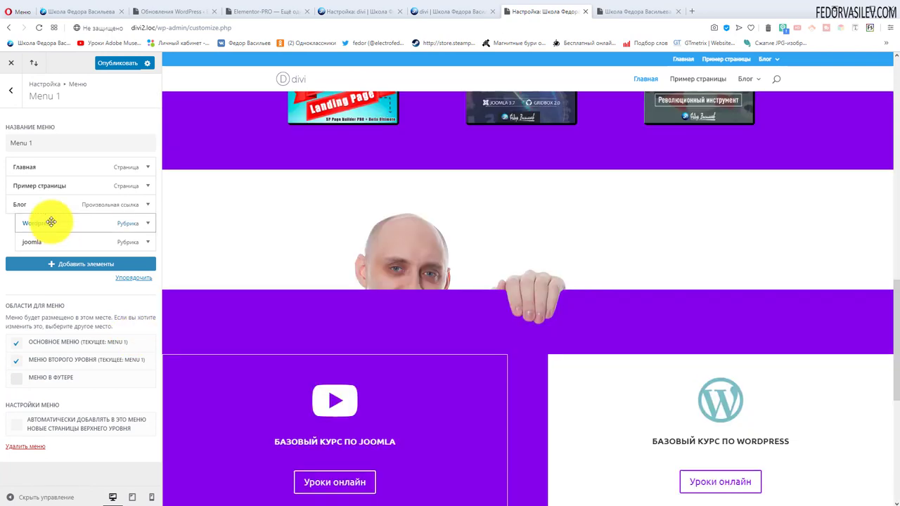
Review the menu choices for the primary, secondary and footer locations in the overview of all menu locations, and return to the main customizer sections
left_click(13, 92)
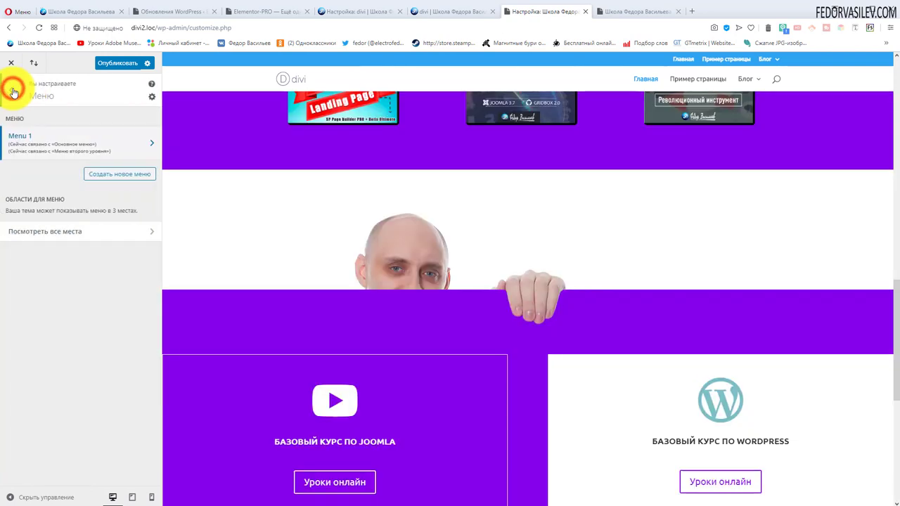
left_click(34, 232)
left_click(79, 232)
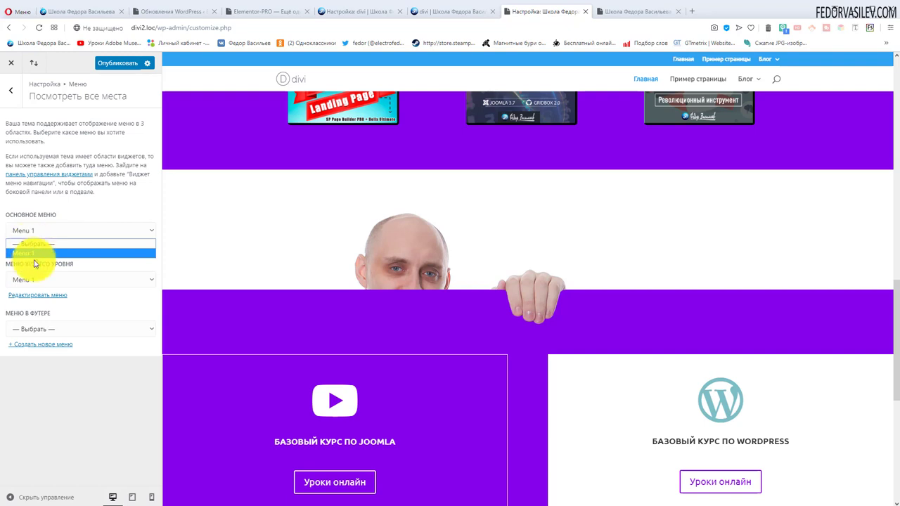
left_click(84, 204)
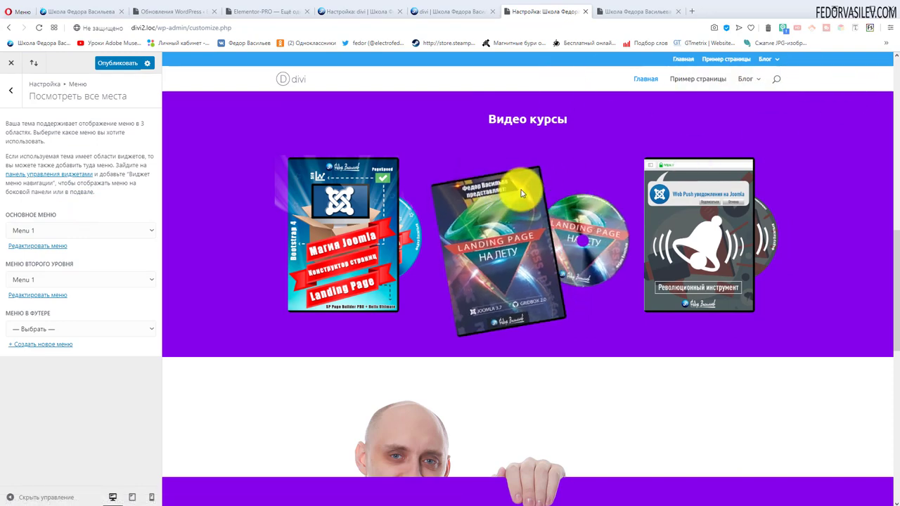
left_click(52, 281)
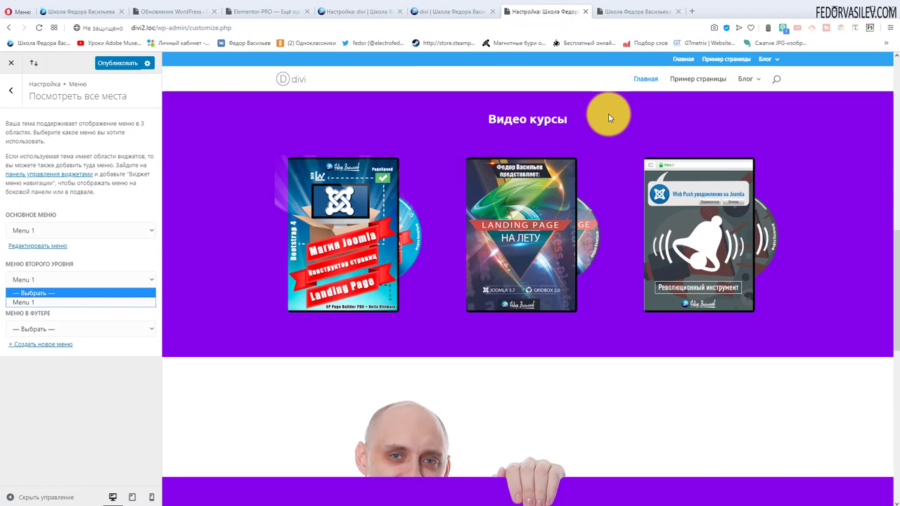
left_click(72, 450)
left_click(32, 329)
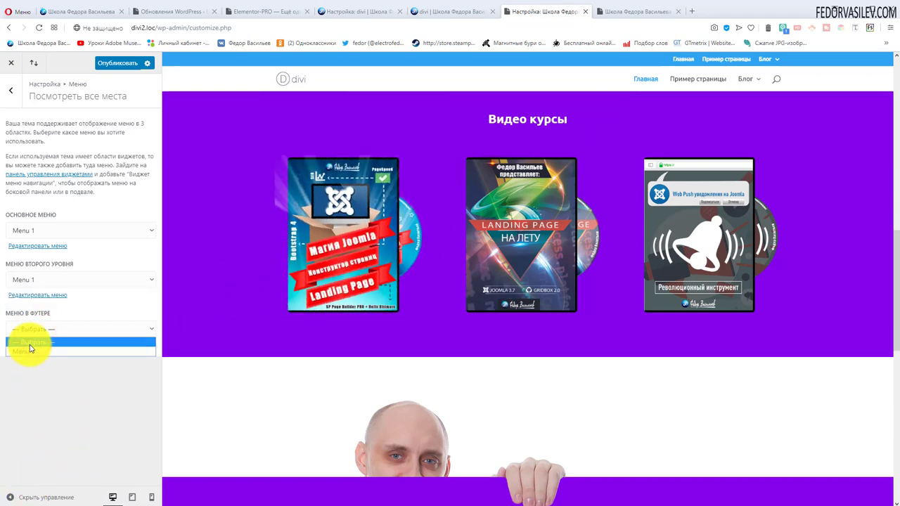
left_click(50, 400)
scroll(249, 385, "down", 5)
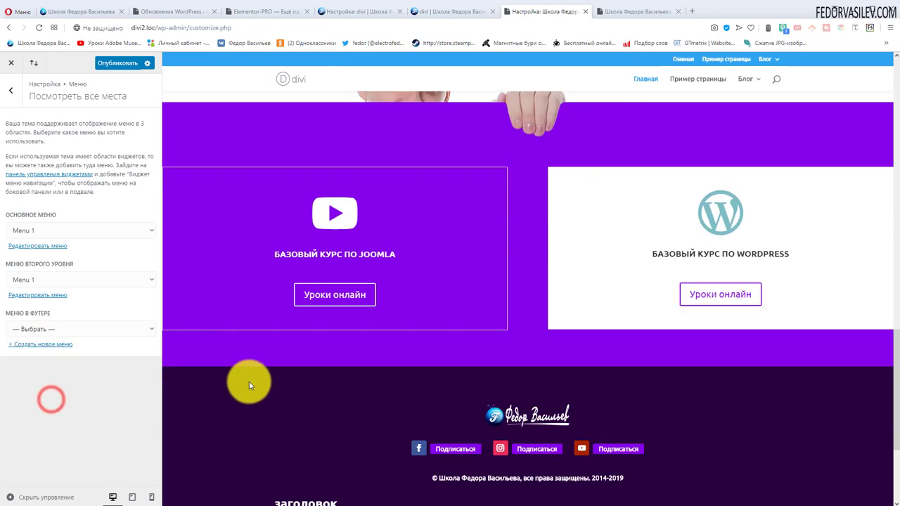
scroll(250, 386, "down", 3)
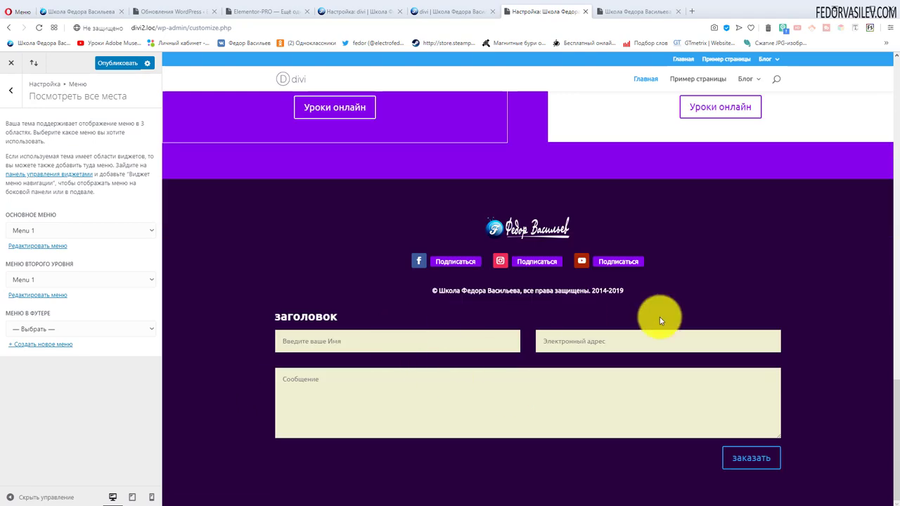
scroll(412, 364, "up", 3)
left_click(16, 97)
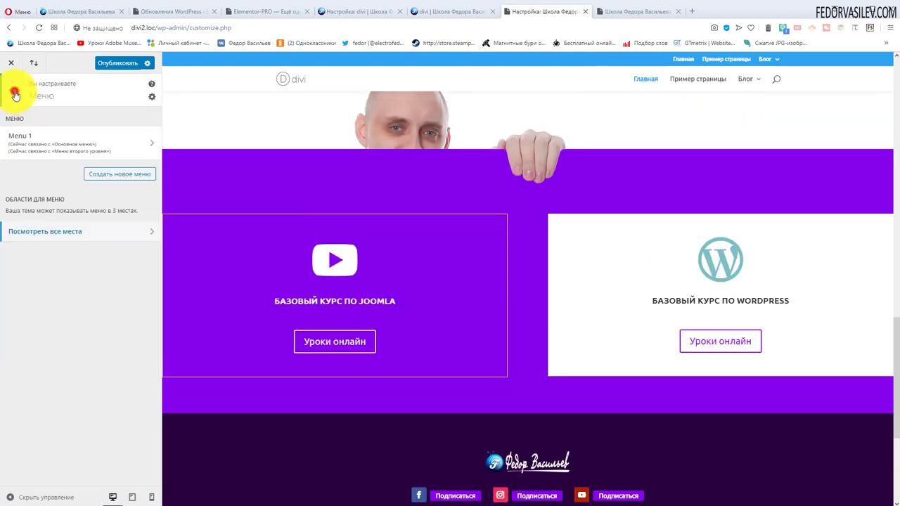
left_click(15, 94)
Preview the site at tablet size, check the expanded mobile menu and close it, and switch the preview to phone size
scroll(340, 346, "up", 10)
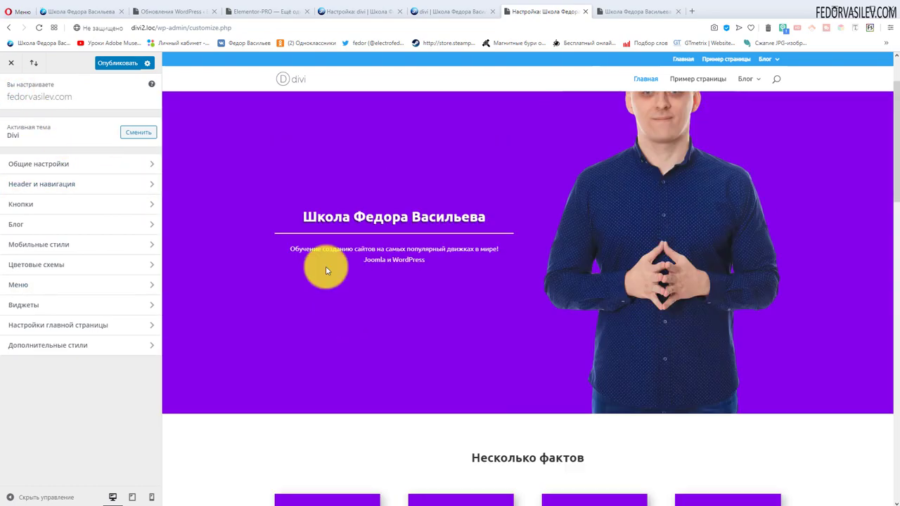
left_click(132, 498)
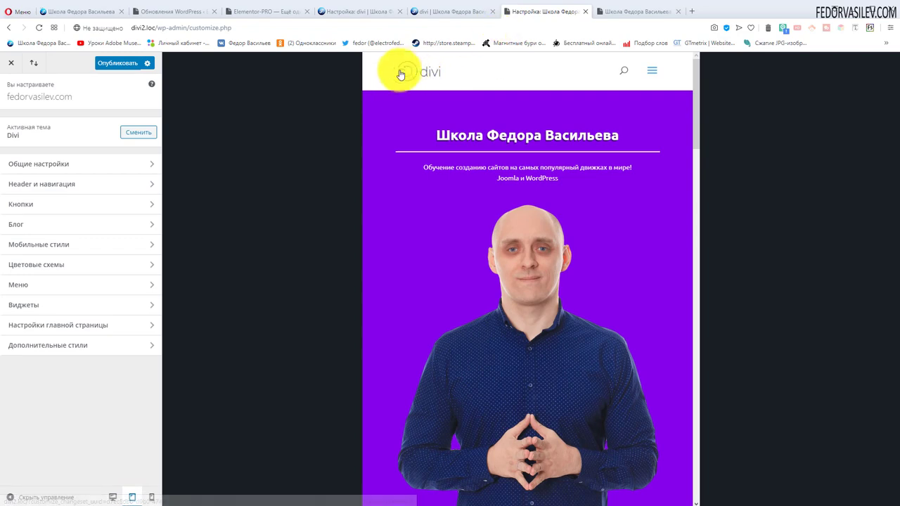
left_click(652, 76)
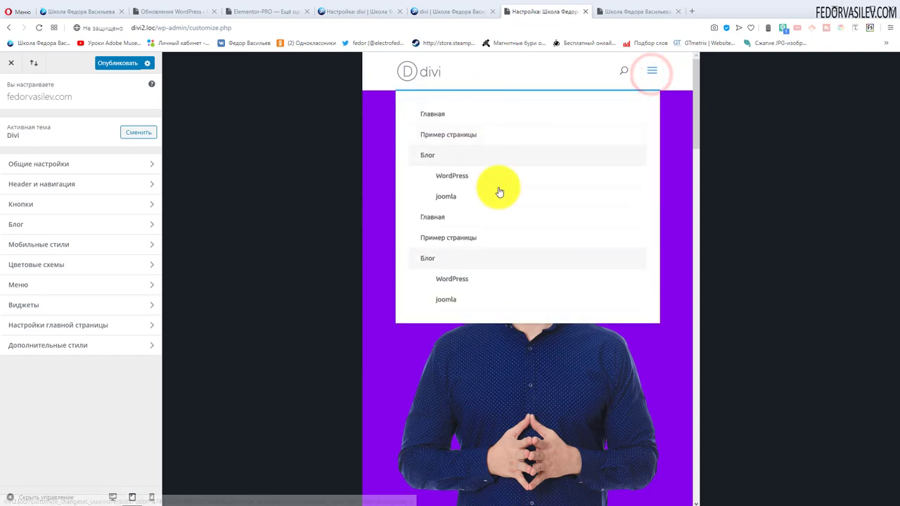
left_click(650, 74)
left_click(151, 497)
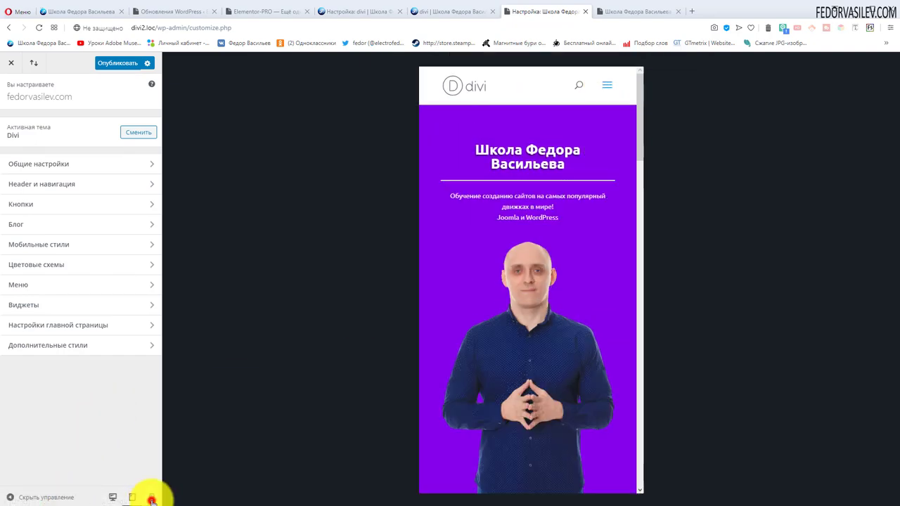
Check the expanded mobile menu at phone size, close it, and switch the preview back to desktop size
left_click(573, 189)
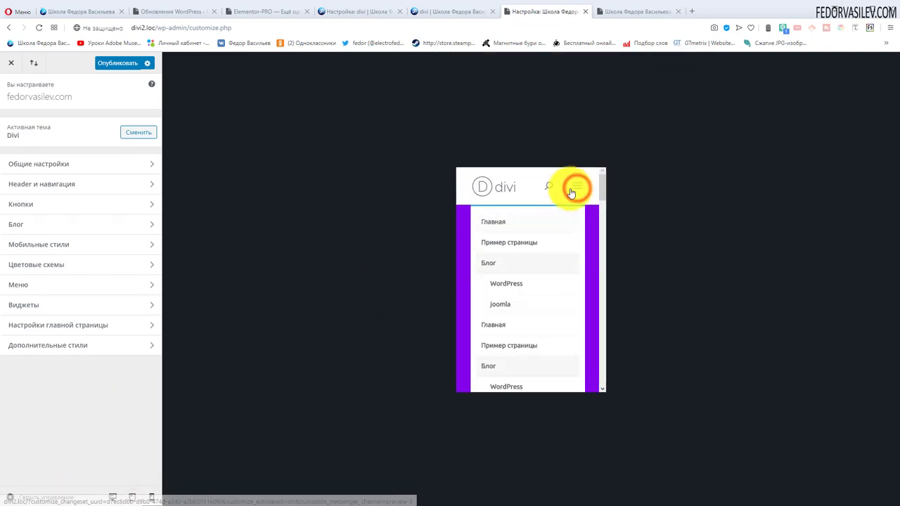
left_click(577, 187)
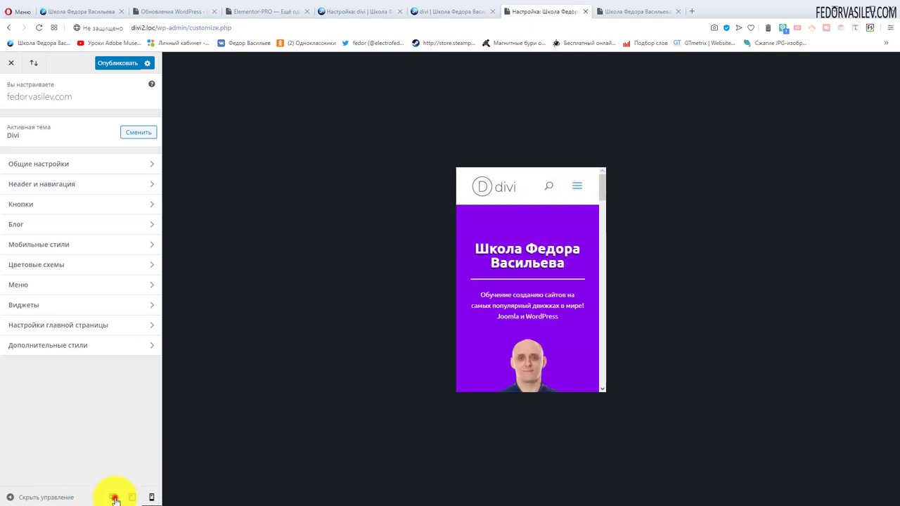
left_click(113, 497)
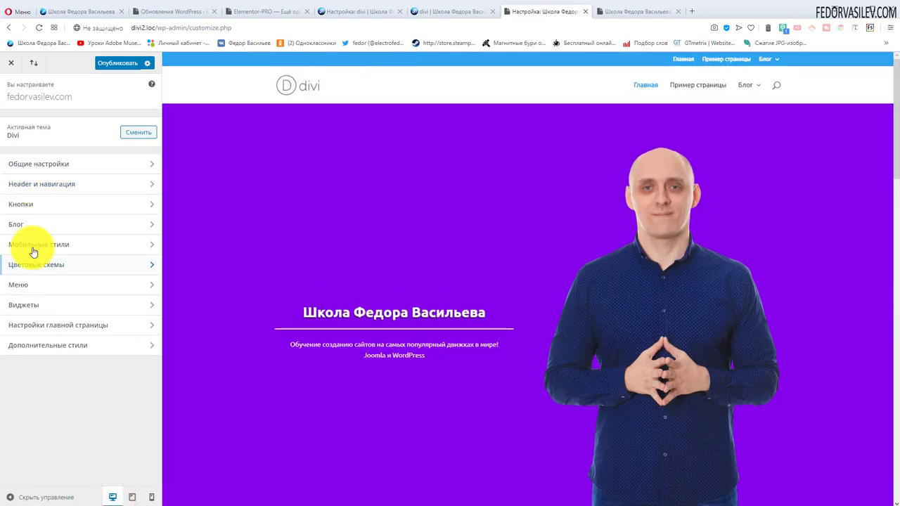
In the header format settings (Формат Header), try the centred header style (По центру) and the centred inline logo style (Разместить по центру встроенный логотип)
left_click(37, 184)
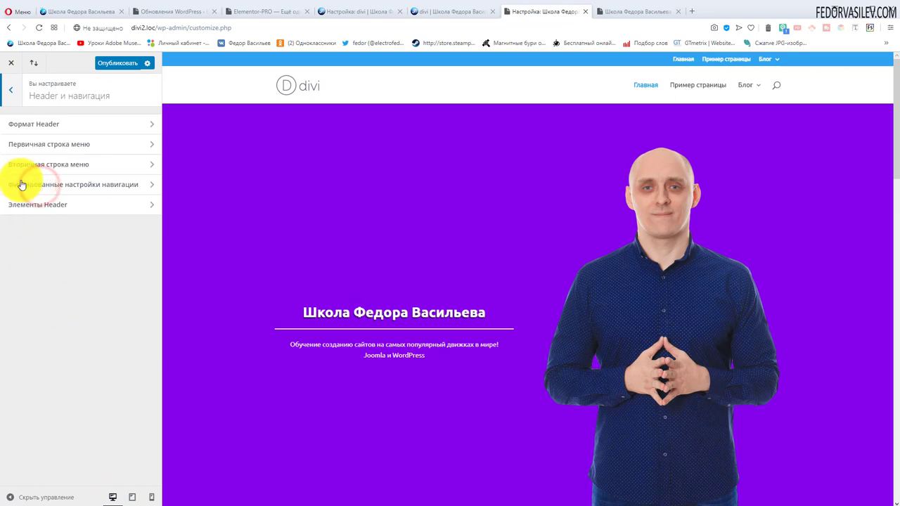
left_click(25, 125)
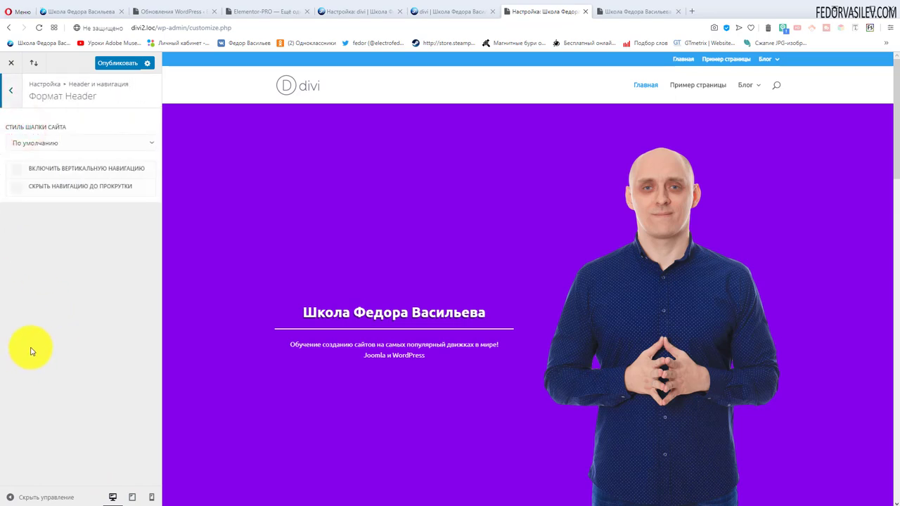
left_click(66, 142)
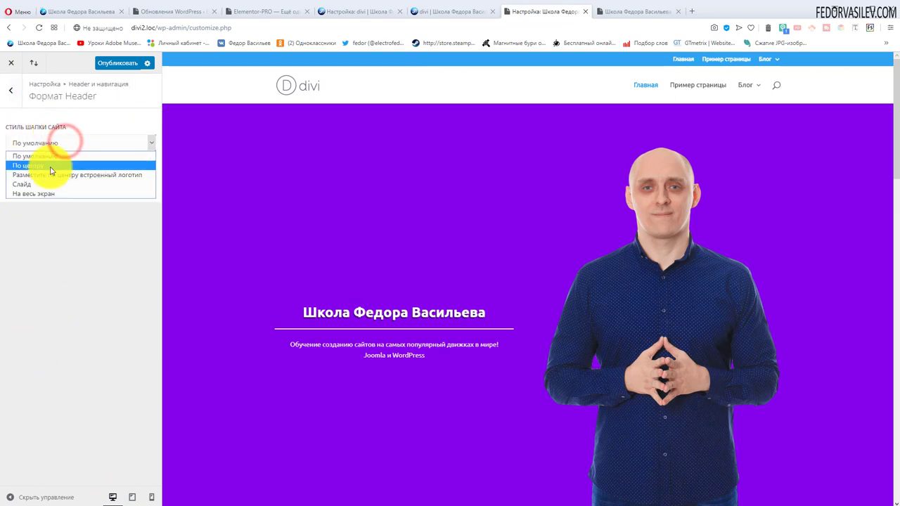
left_click(51, 167)
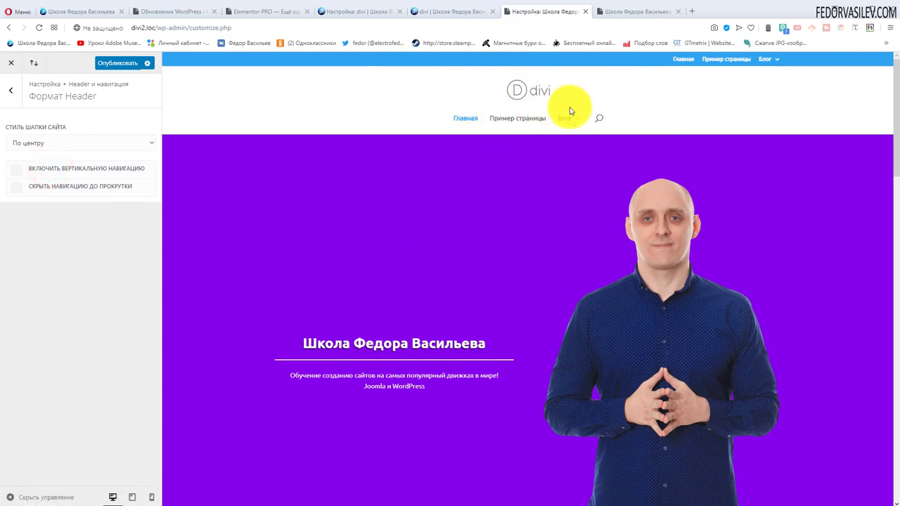
left_click(54, 144)
left_click(45, 174)
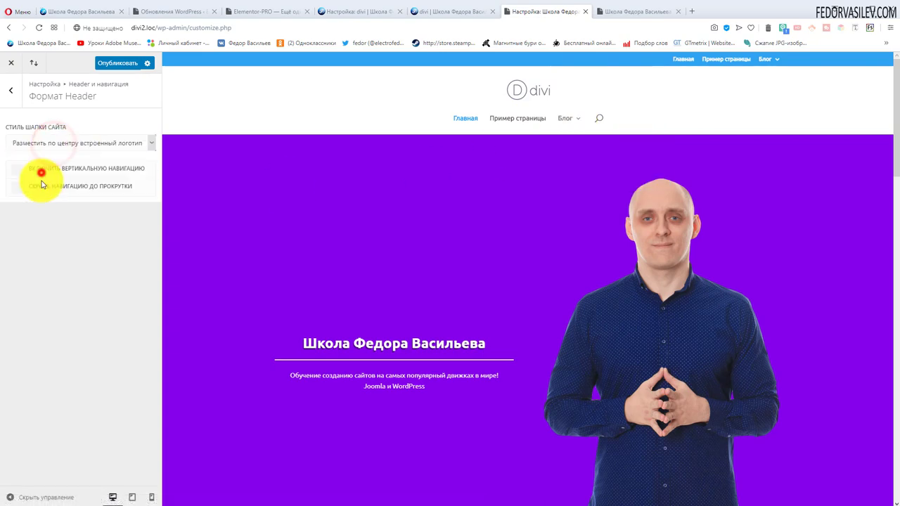
Try the slide-in header style (Слайд) and expand the Блог submenu in the preview's side menu
left_click(58, 145)
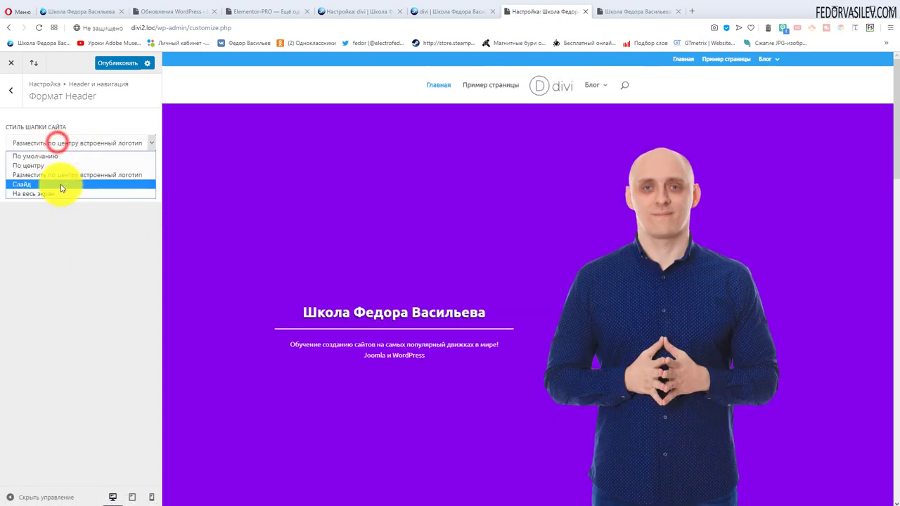
left_click(61, 183)
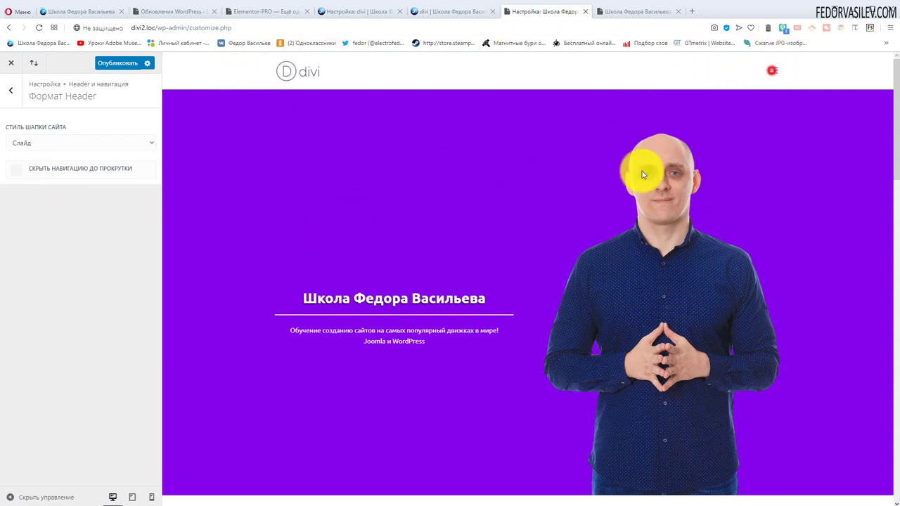
left_click(772, 70)
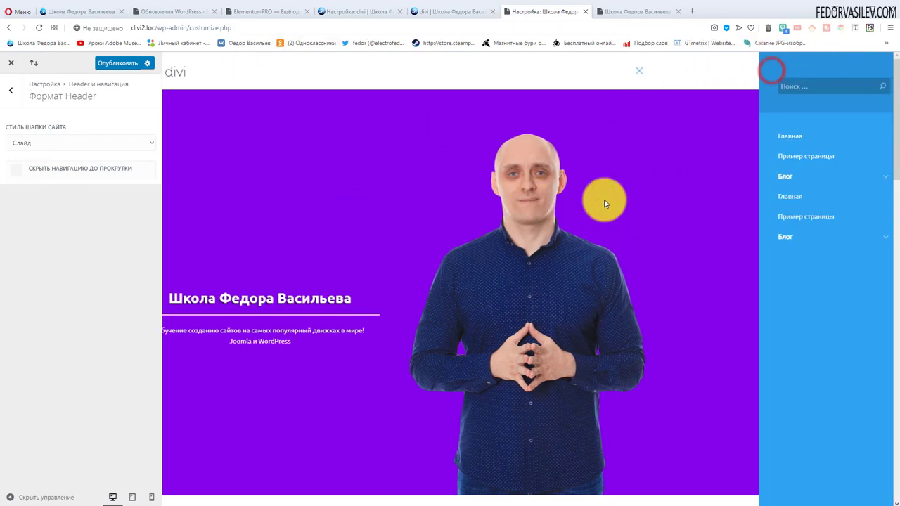
left_click(870, 182)
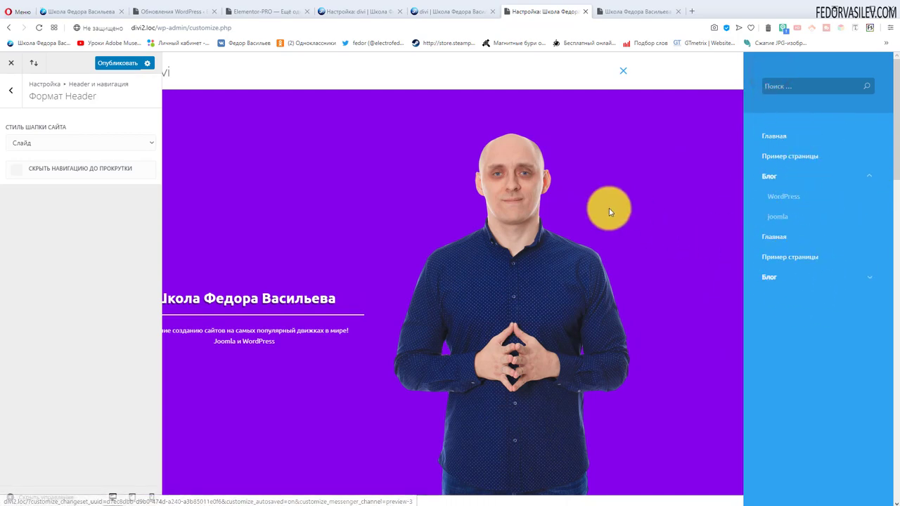
Try the full-screen header style (На весь экран), check its overlay menu, and restore the default style (По умолчанию)
left_click(22, 143)
left_click(23, 195)
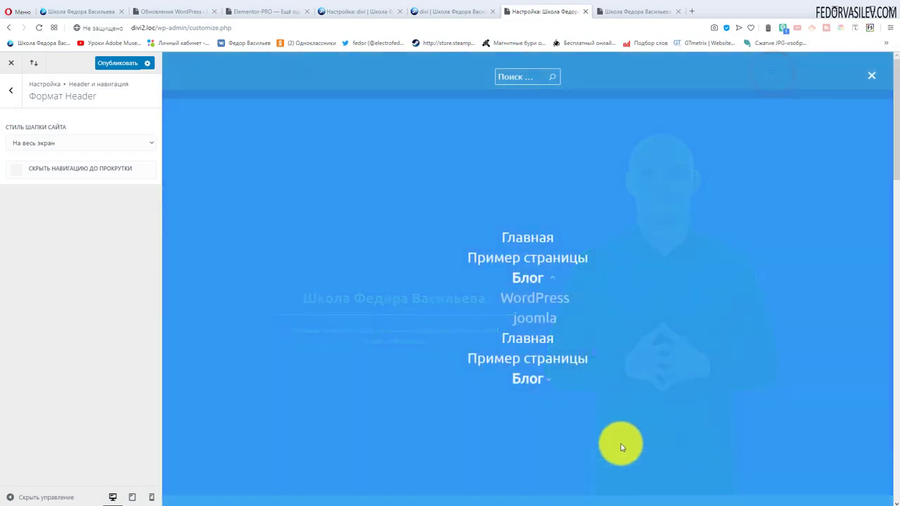
left_click(553, 279)
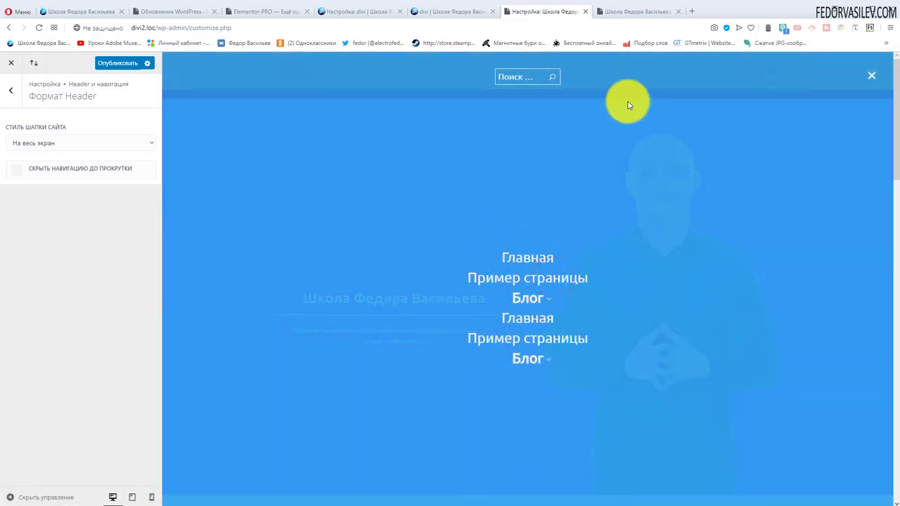
left_click(873, 78)
left_click(36, 143)
left_click(60, 159)
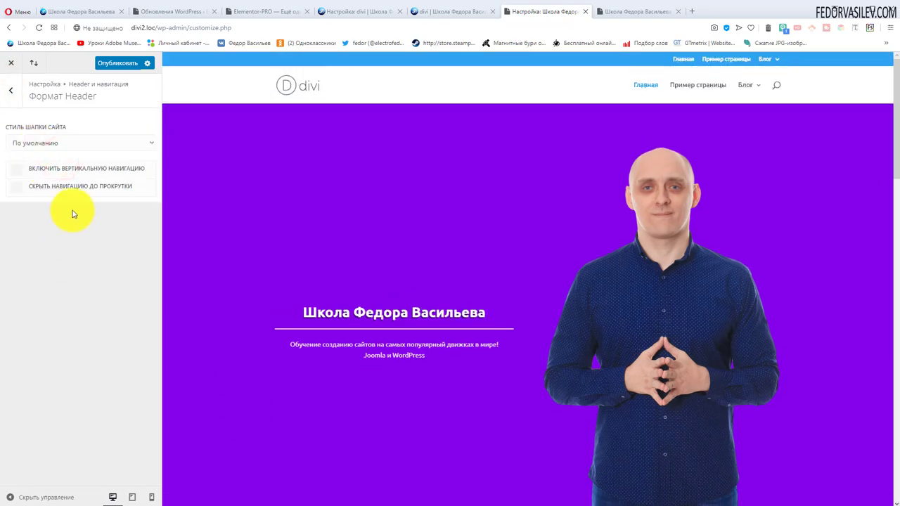
Try vertical navigation with the menu orientation set to Справа, and turn vertical navigation off again
left_click(16, 169)
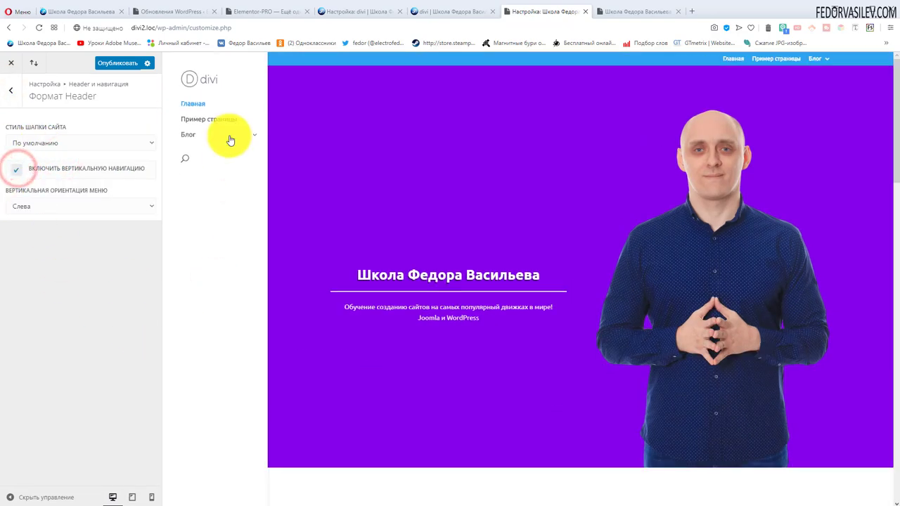
scroll(352, 257, "down", 5)
scroll(296, 254, "up", 5)
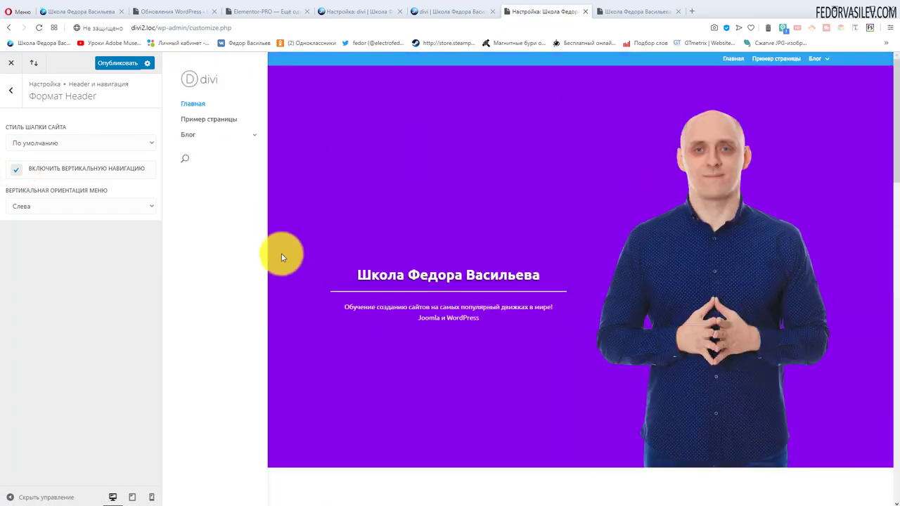
left_click(45, 212)
left_click(28, 224)
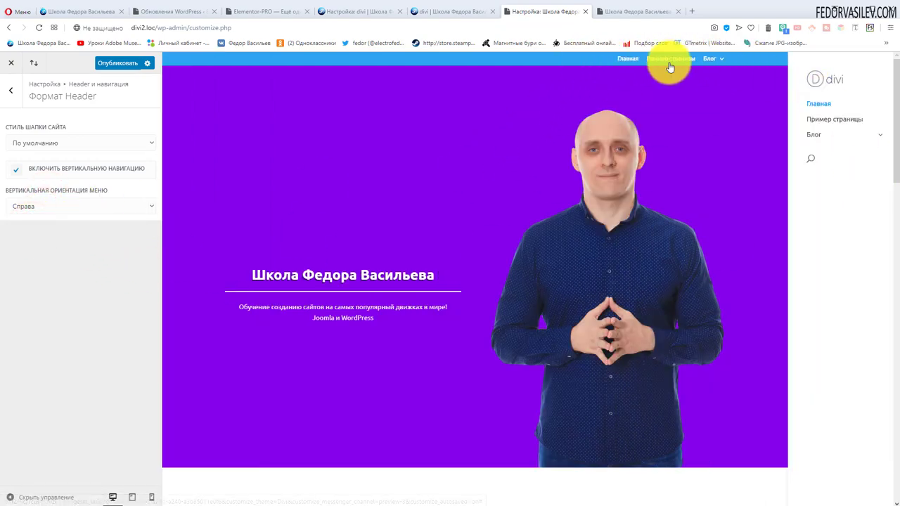
left_click(17, 169)
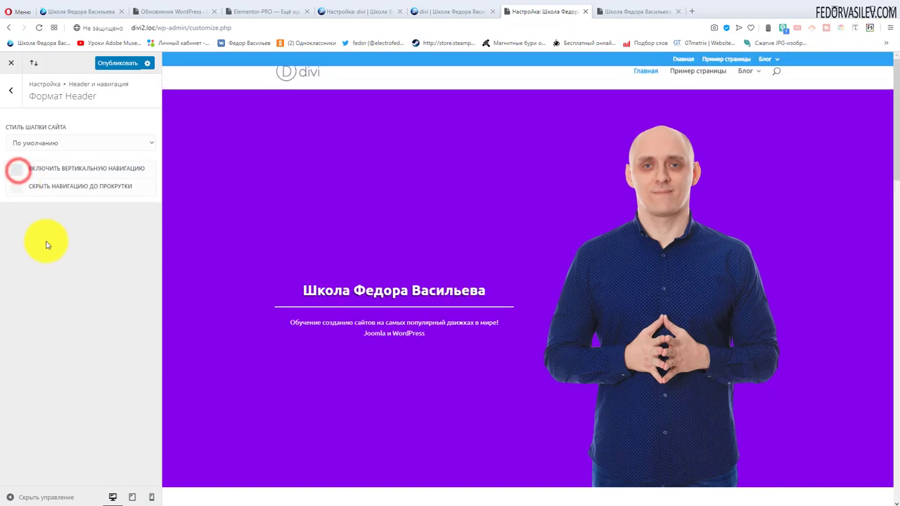
Try hiding the navigation until scrolling, check the menu's behaviour along the preview page, and turn the option off again
left_click(16, 188)
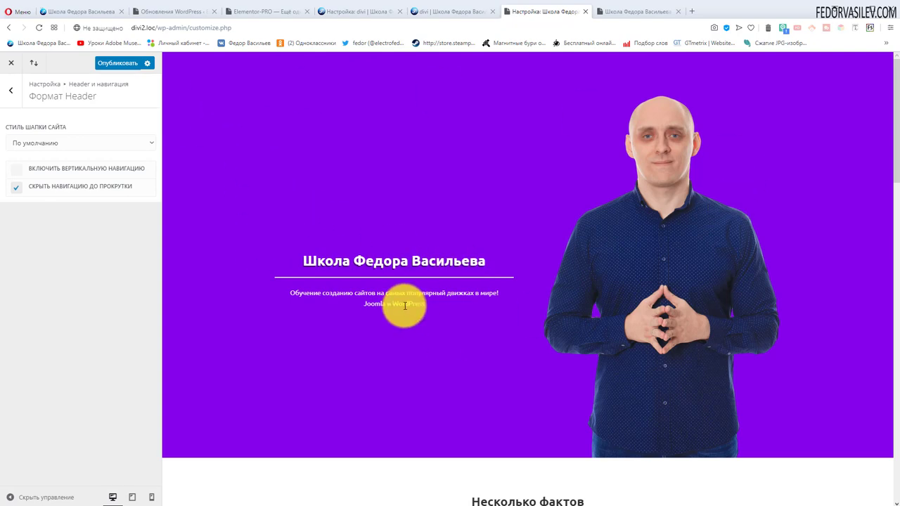
scroll(398, 161, "down", 3)
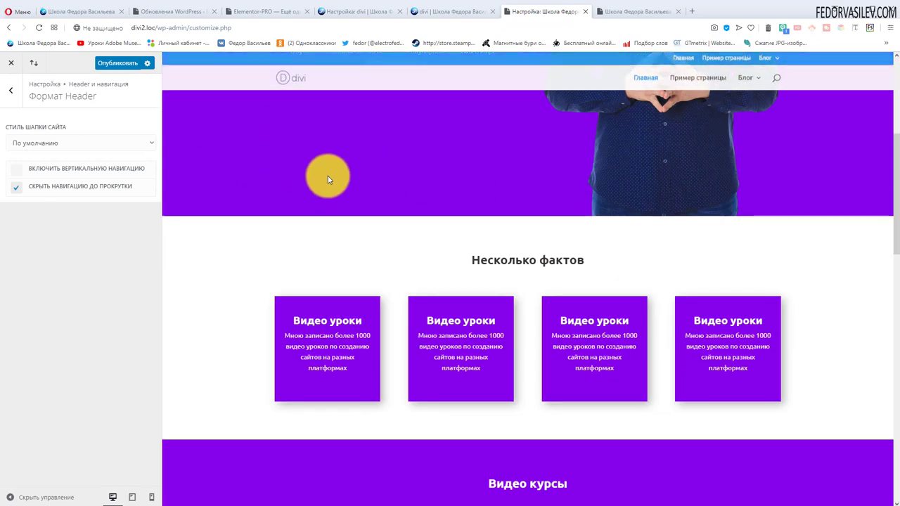
scroll(478, 260, "down", 8)
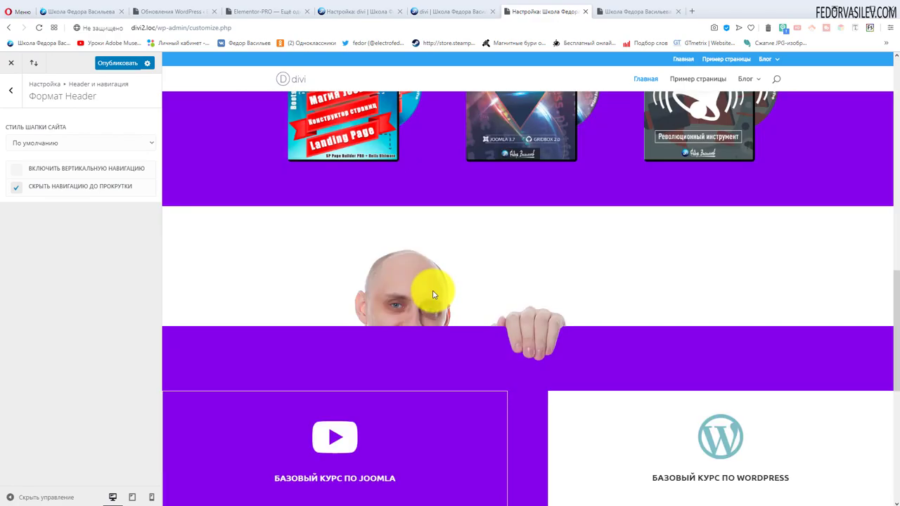
scroll(430, 291, "up", 10)
scroll(431, 294, "down", 10)
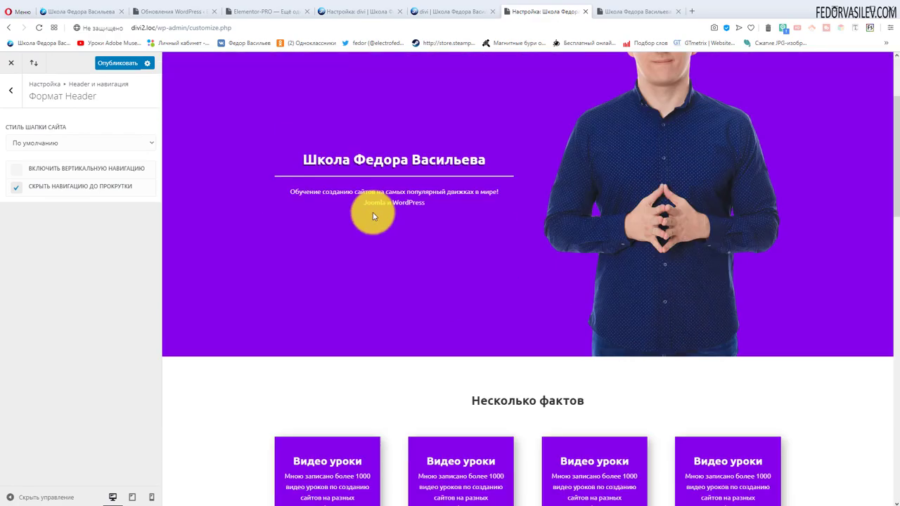
scroll(371, 216, "down", 4)
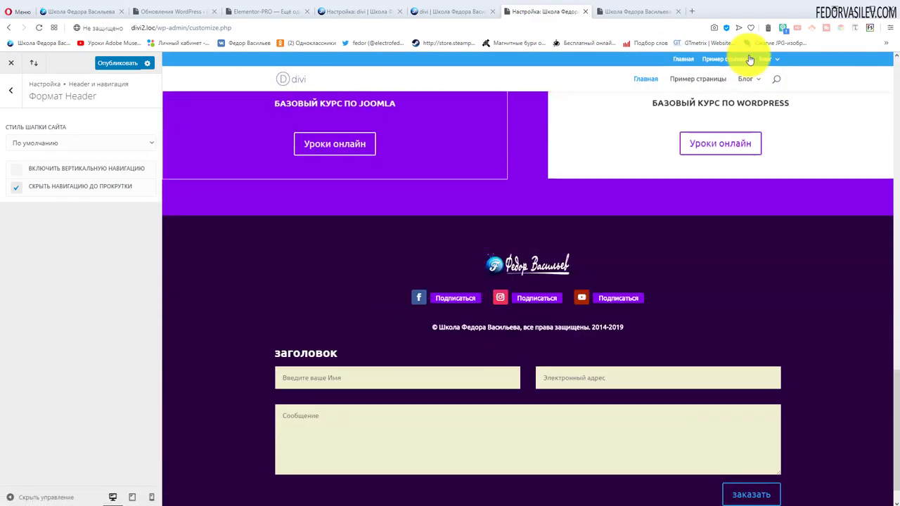
scroll(636, 342, "up", 6)
scroll(636, 343, "up", 8)
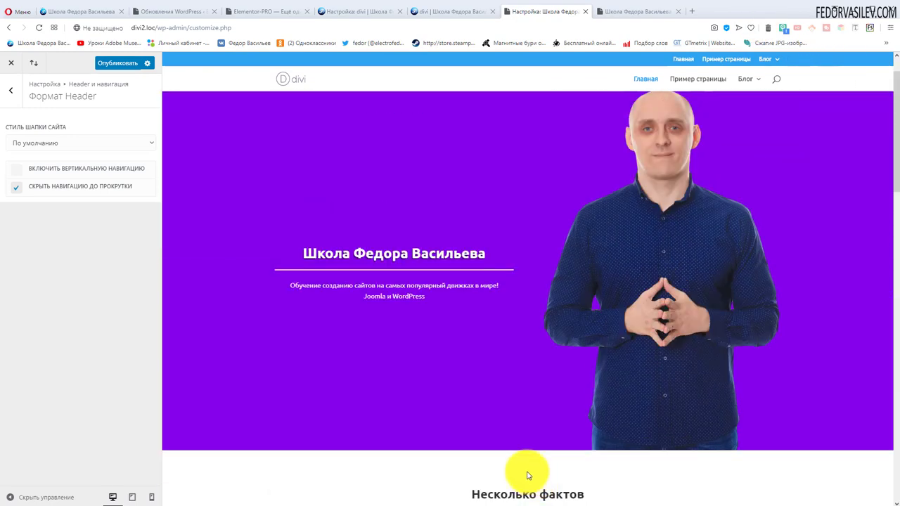
left_click(19, 191)
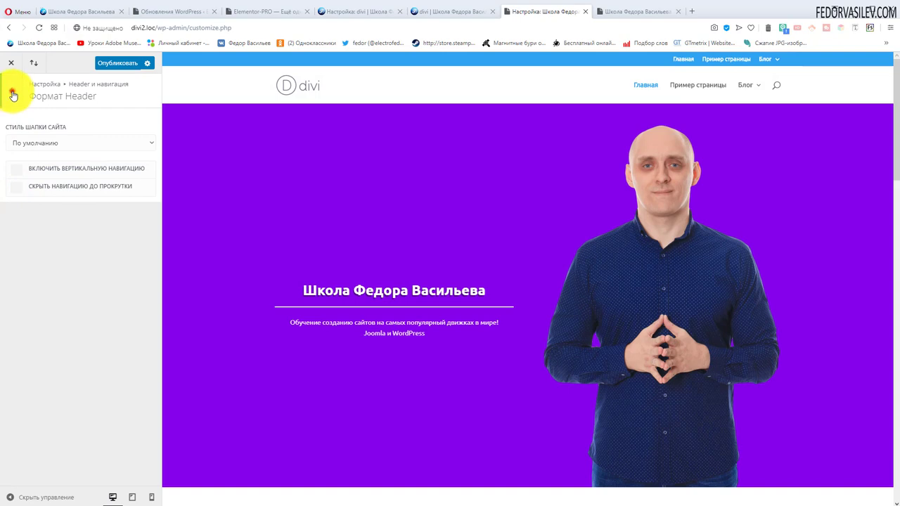
In the primary menu bar settings (Первичная строка меню), try the full-width and hidden-logo options in turn and switch each off again
left_click(11, 92)
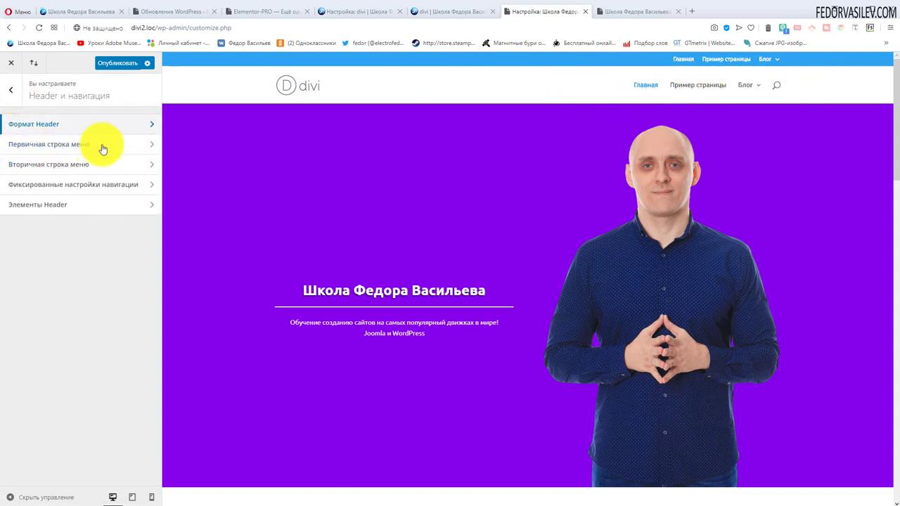
left_click(21, 149)
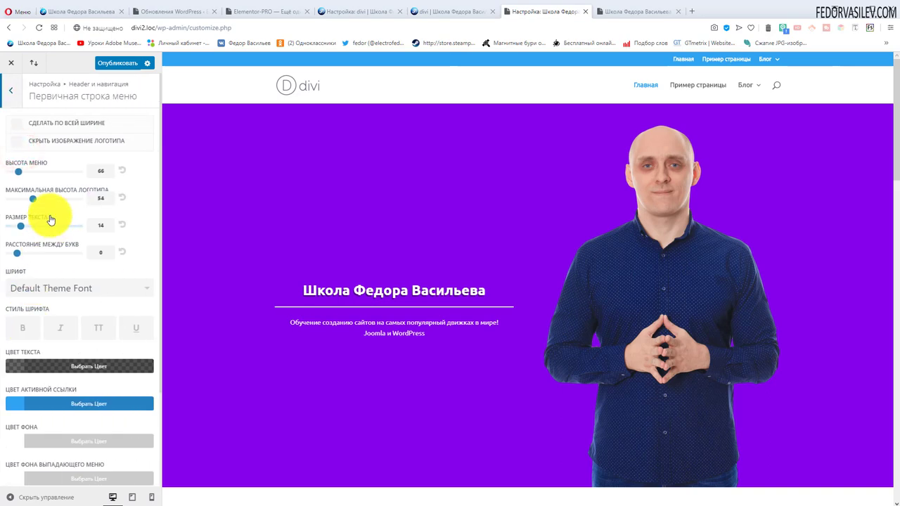
left_click(16, 125)
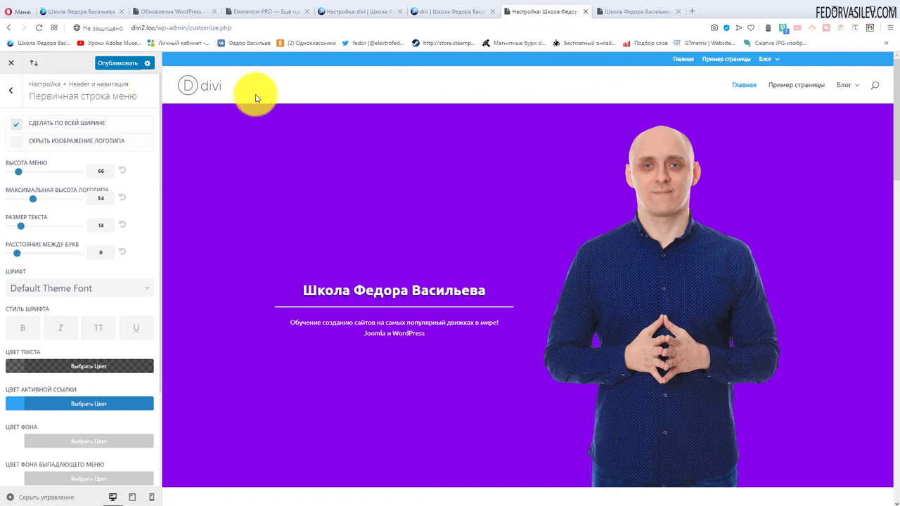
left_click(17, 130)
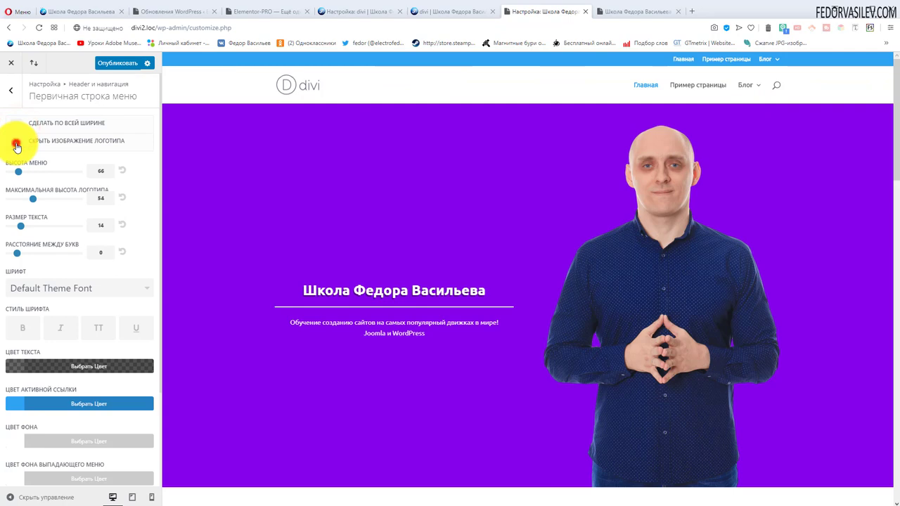
left_click(16, 143)
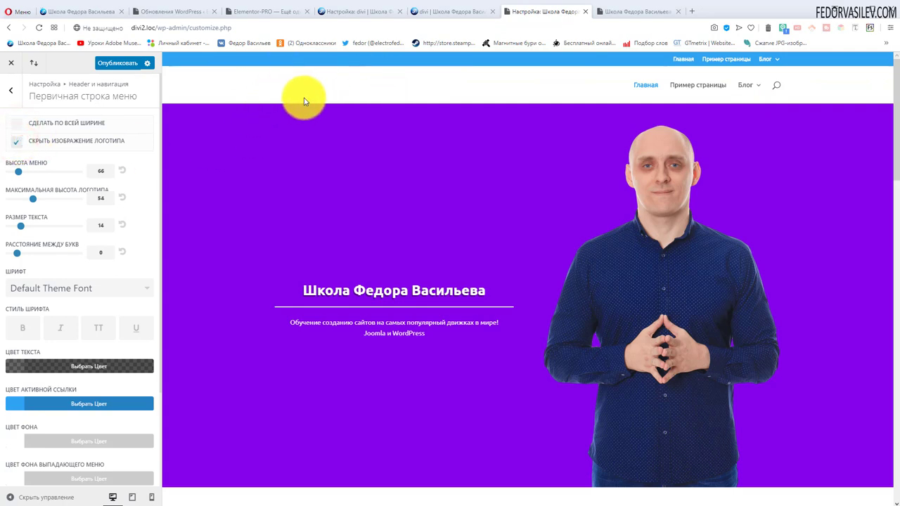
left_click(15, 143)
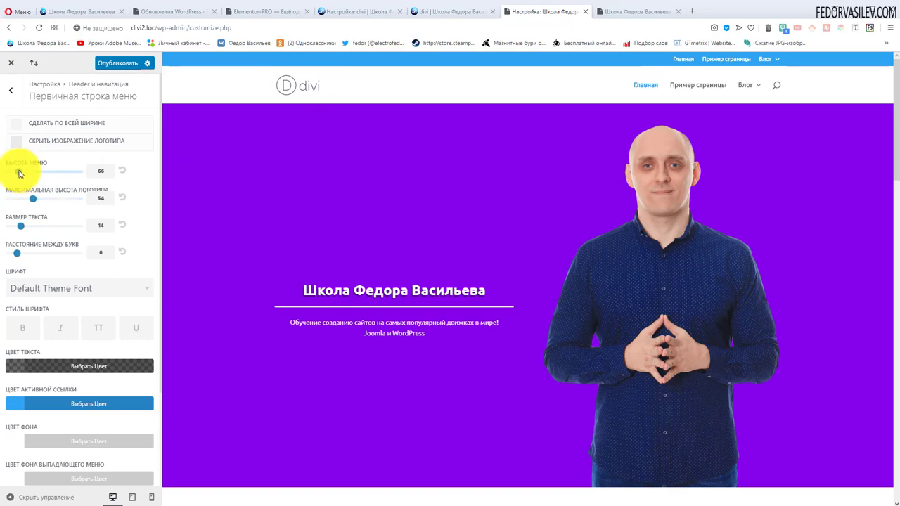
Set the primary menu height (Высота меню) to 173 and check the header's behaviour while scrolling the preview
left_click_drag(31, 173, 45, 174)
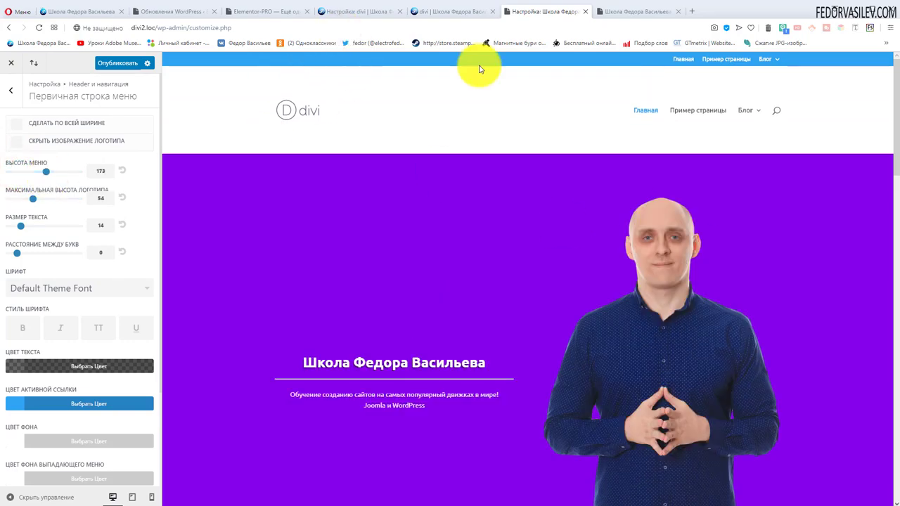
scroll(561, 250, "down", 5)
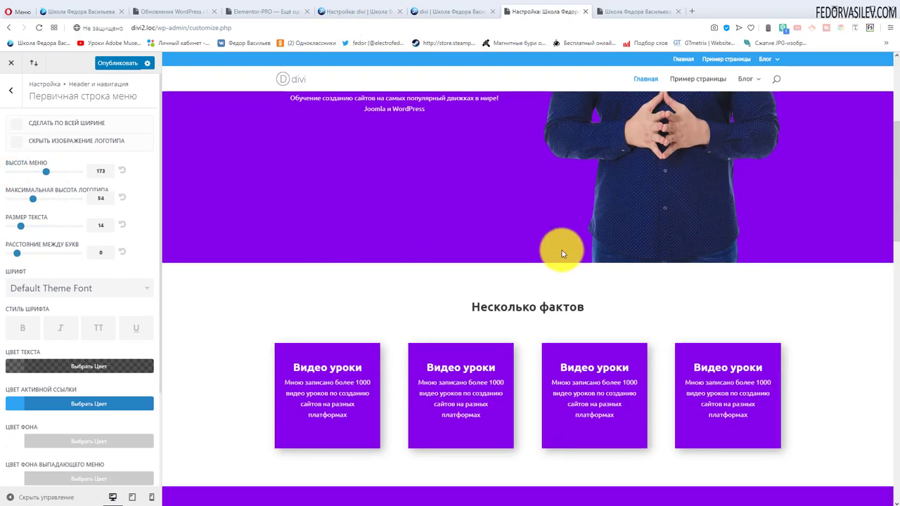
scroll(562, 250, "up", 5)
scroll(562, 250, "down", 5)
scroll(532, 257, "up", 5)
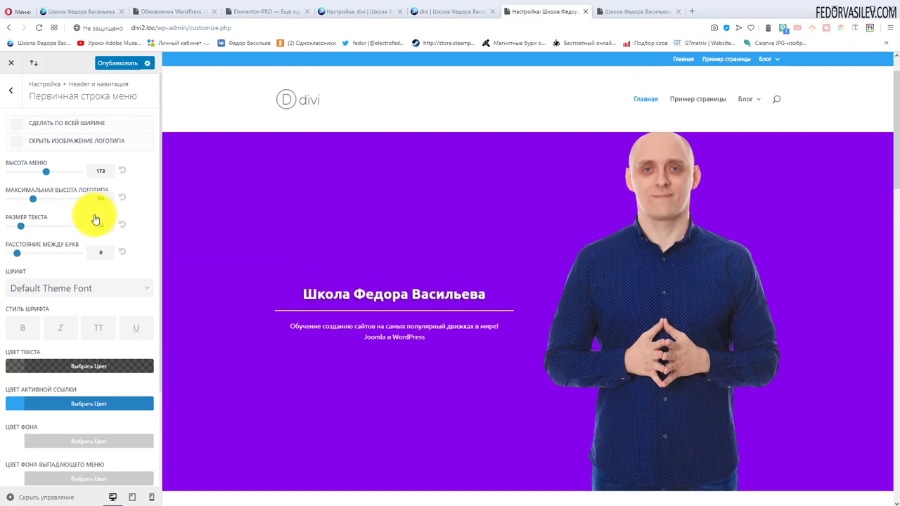
Restore the default primary menu height, and try a larger maximum logo height and a text size of 17, resetting each to its default
left_click(122, 171)
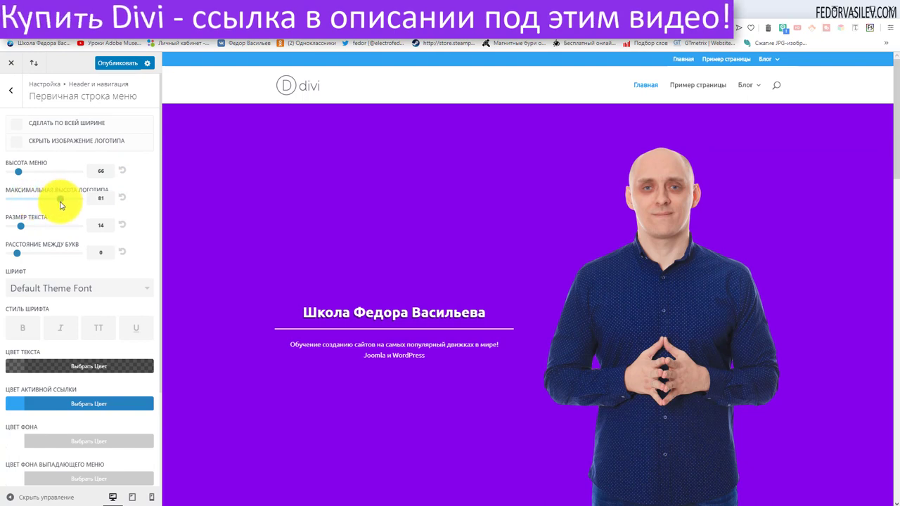
left_click_drag(52, 202, 72, 199)
left_click(122, 198)
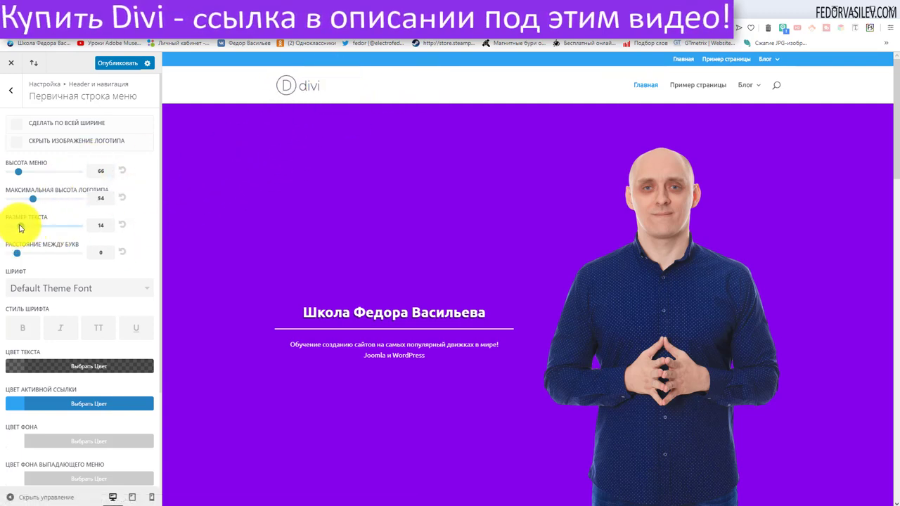
left_click_drag(21, 226, 38, 231)
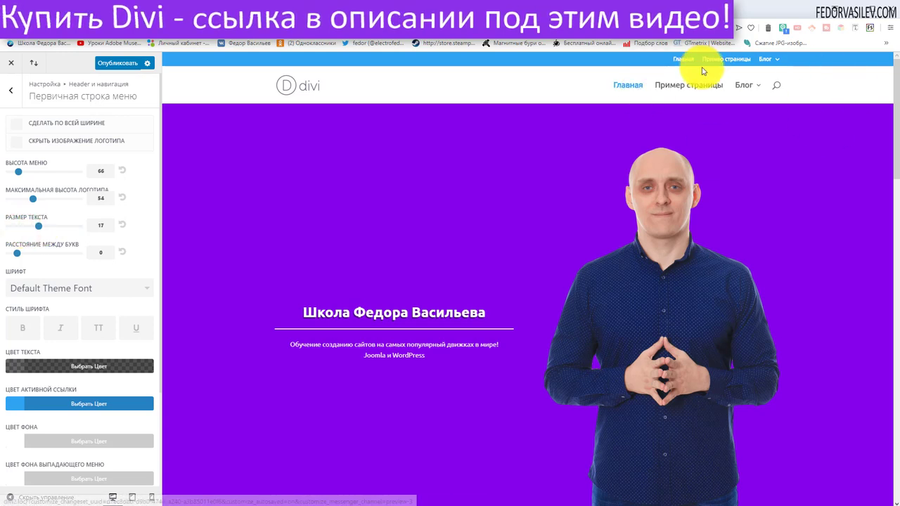
left_click(123, 227)
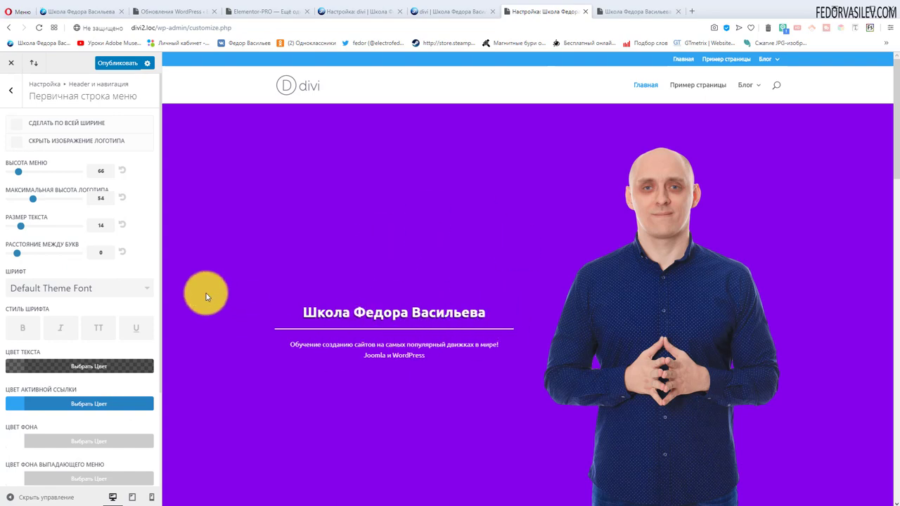
Look through the available primary menu fonts, and try the bold and italic font styles before switching them off again
left_click(114, 288)
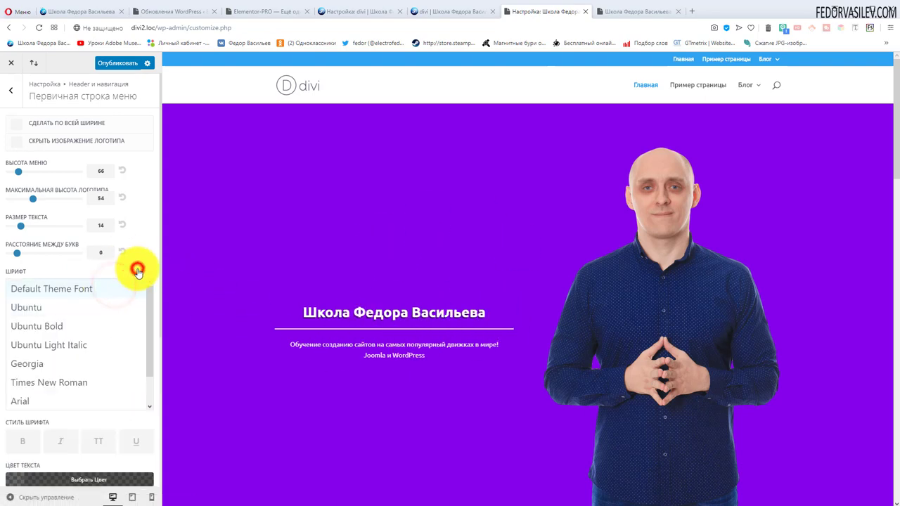
left_click(114, 289)
left_click(14, 328)
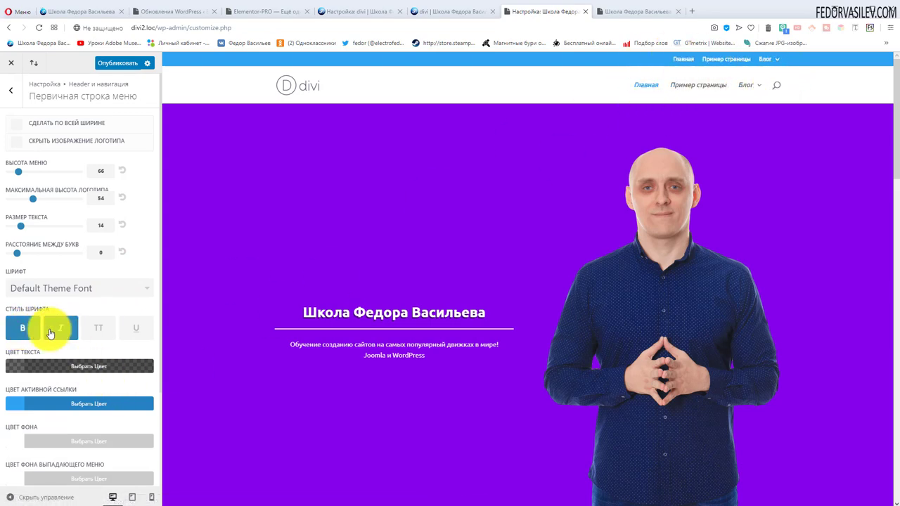
left_click(14, 336)
Try purple rgba(131,0,233,0.6) as the primary menu's text colour (Цвет текста) and return it to black
scroll(60, 256, "down", 2)
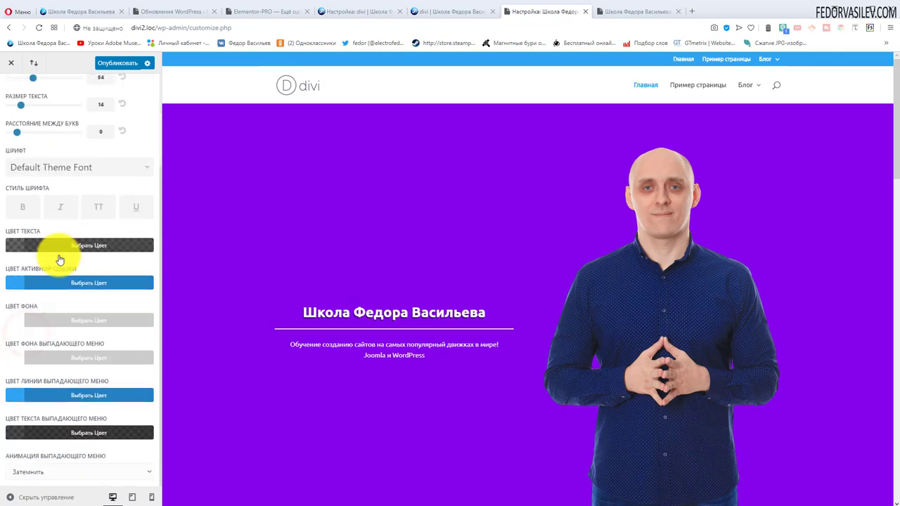
left_click(51, 247)
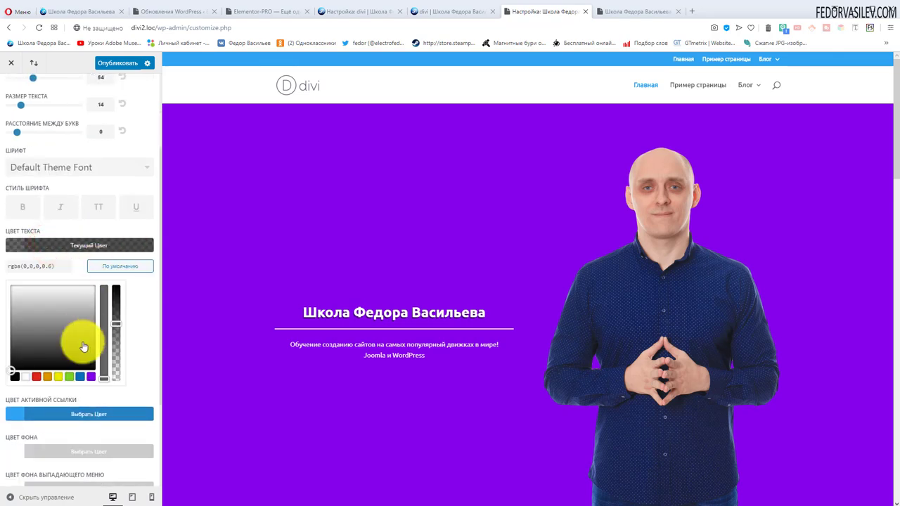
left_click(92, 378)
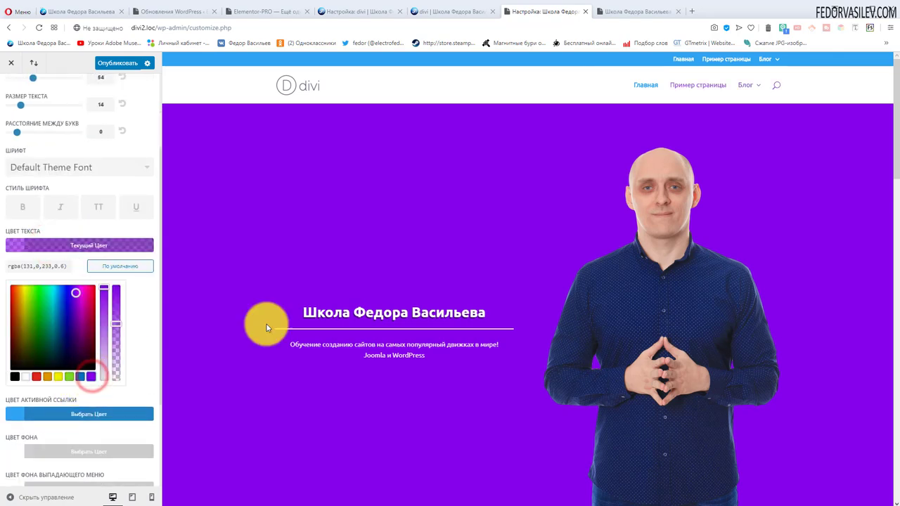
mouse_move(743, 91)
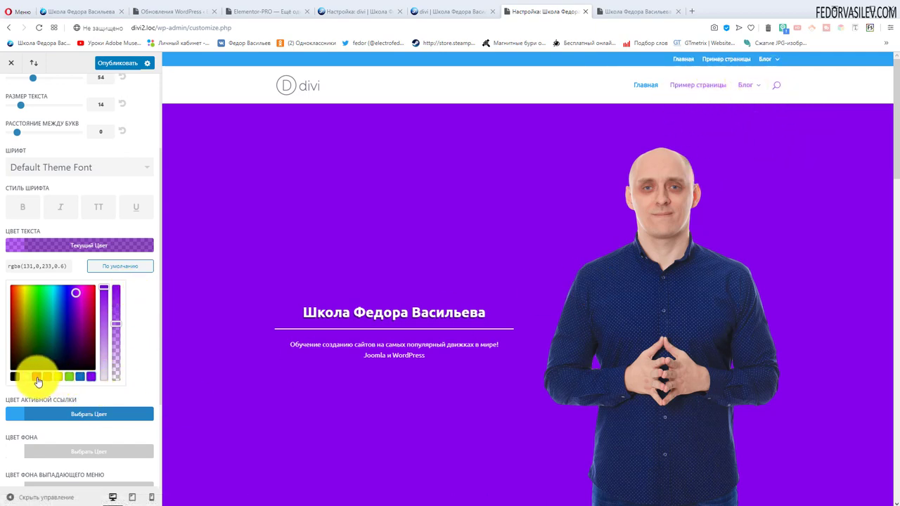
left_click(15, 377)
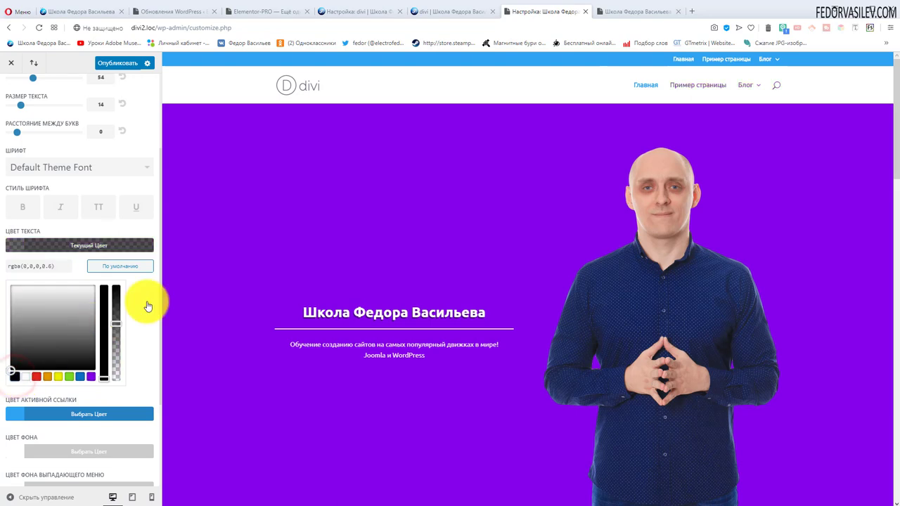
Try purple #8300e9 as the active link colour (Цвет активной ссылки) and restore its default
scroll(133, 316, "down", 2)
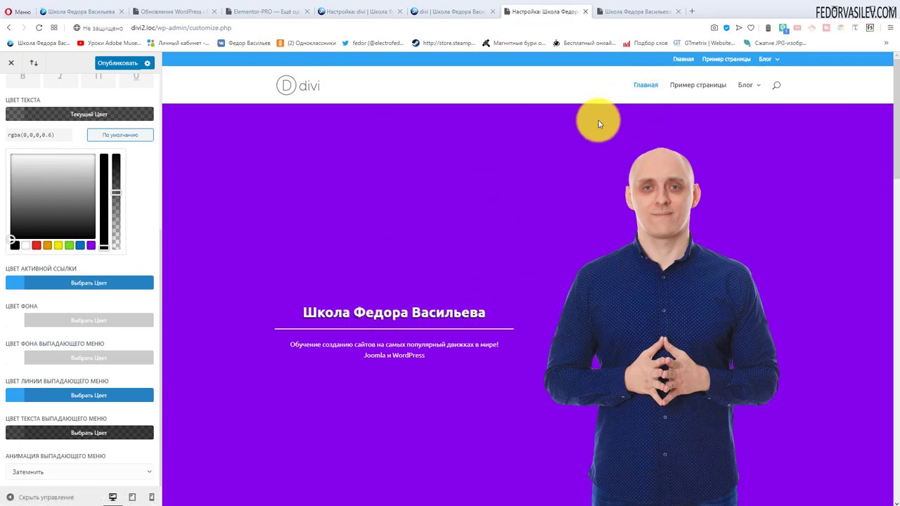
left_click(99, 282)
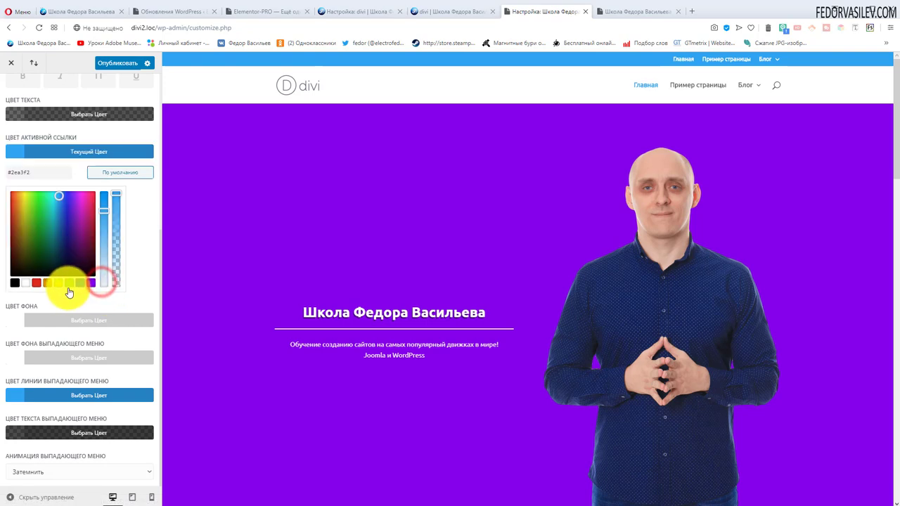
left_click(90, 283)
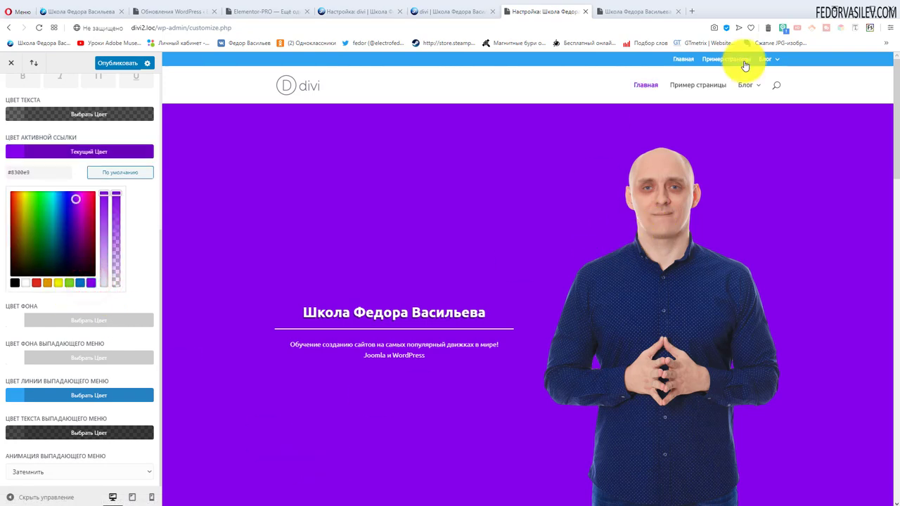
left_click(116, 176)
Try green #7cda24 as the primary menu background (Цвет фона), check it while scrolling the preview, and restore the default
left_click(90, 323)
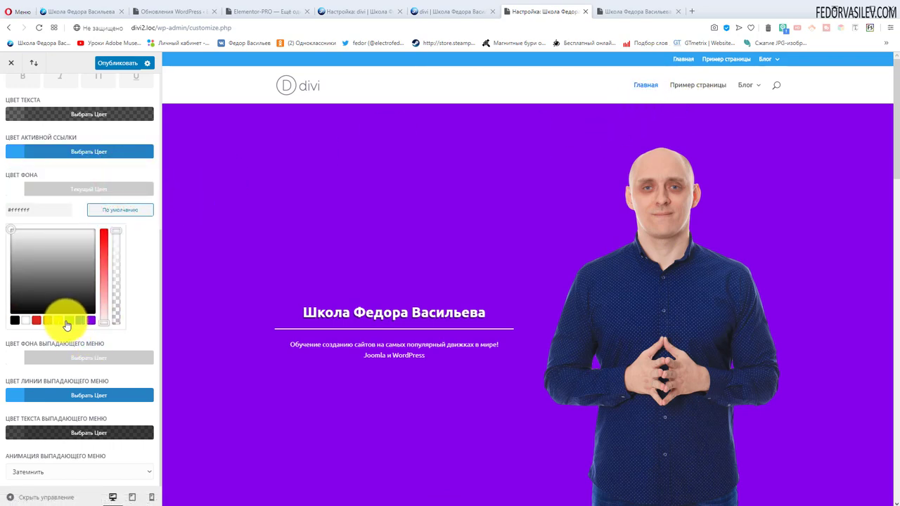
left_click(67, 322)
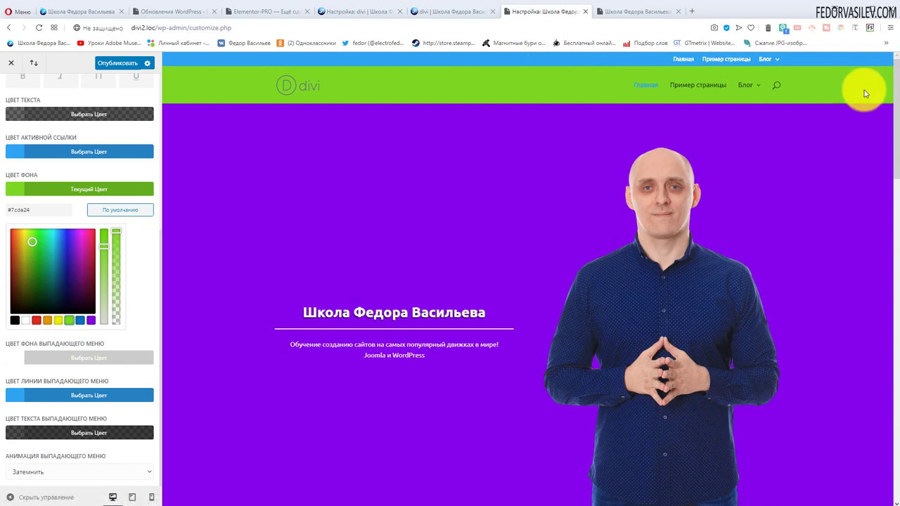
scroll(450, 218, "down", 5)
scroll(429, 224, "up", 5)
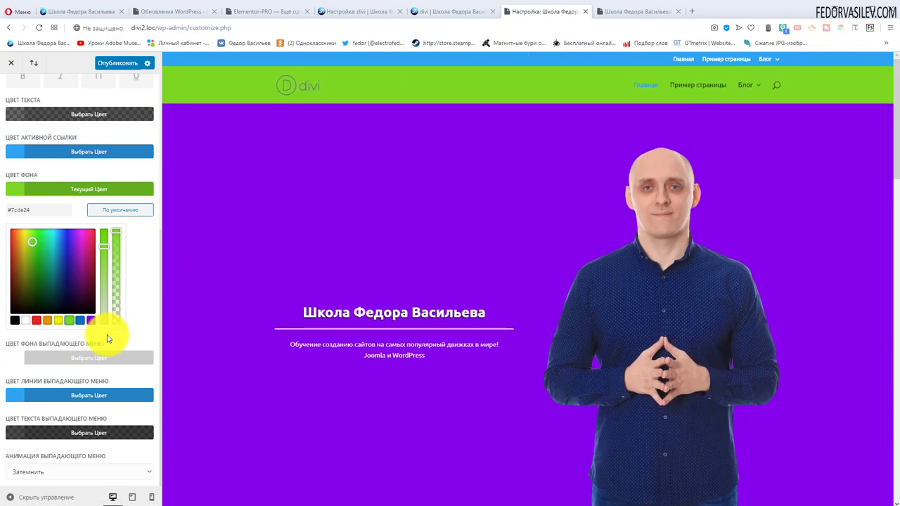
left_click(125, 211)
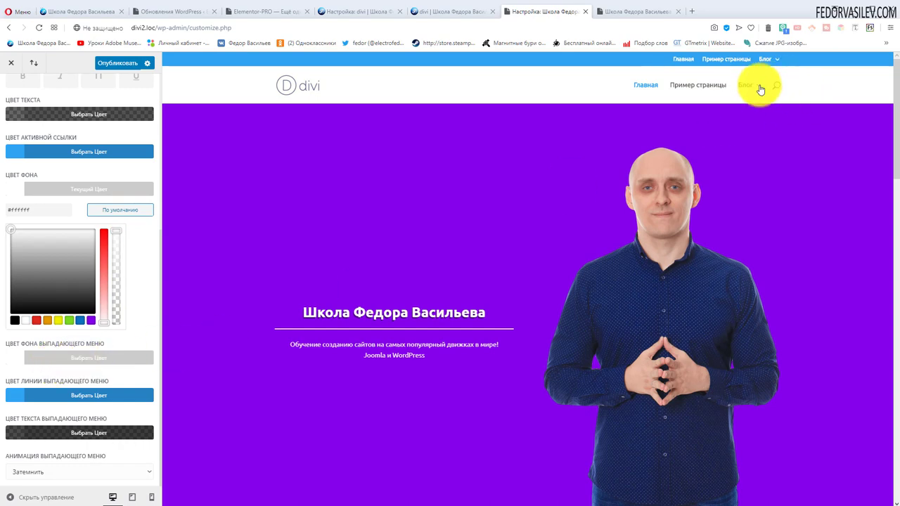
Try green #7cda24 as the dropdown menu background (Цвет фона выпадающего меню), check the Блог submenu, and restore the default
left_click(96, 358)
left_click(69, 358)
mouse_move(753, 92)
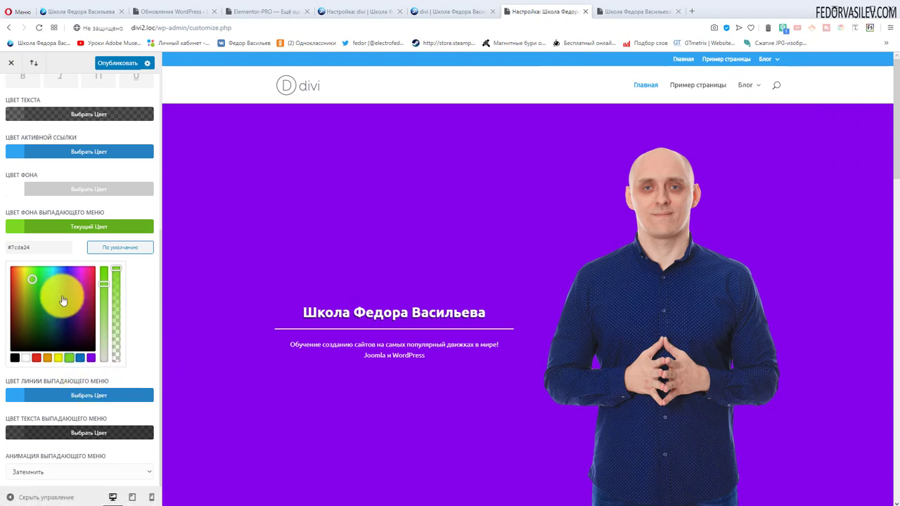
left_click(116, 248)
Try orange #e09900 as the dropdown line colour (Цвет линии выпадающего меню), check the Блог submenu, and restore the default
left_click(96, 394)
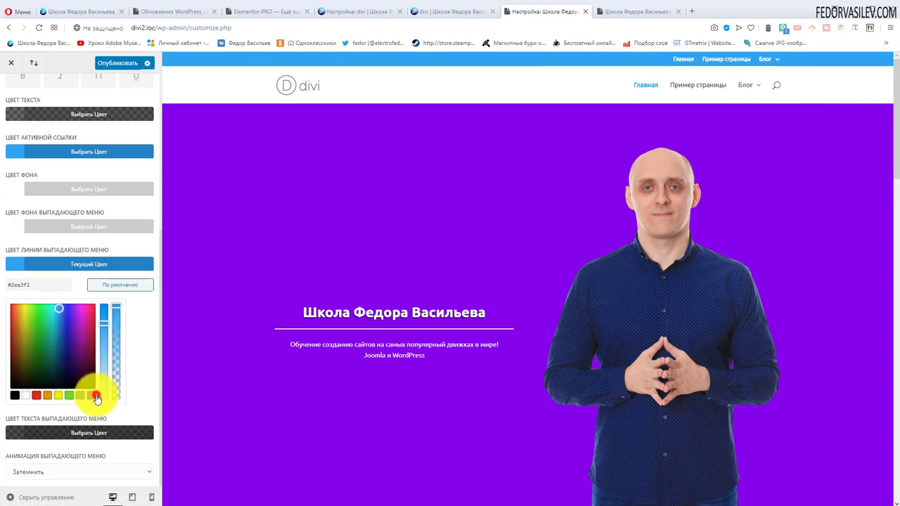
left_click(50, 398)
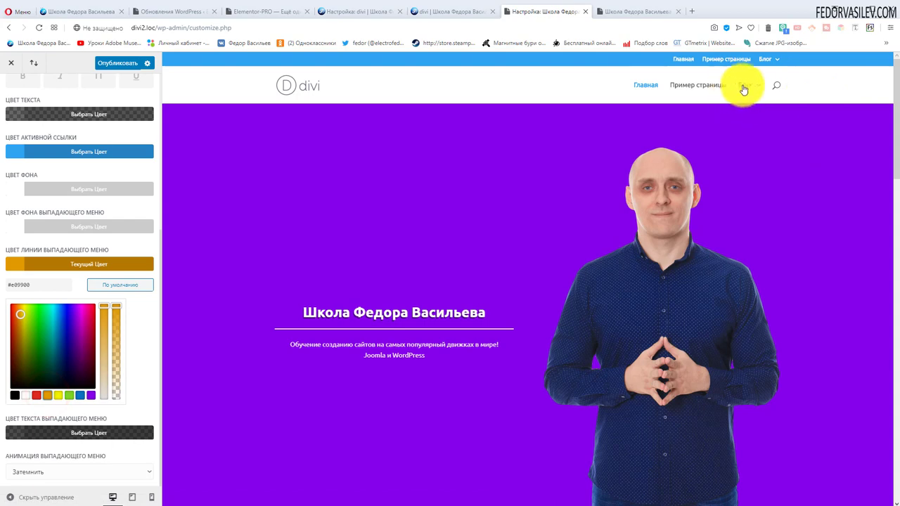
mouse_move(746, 86)
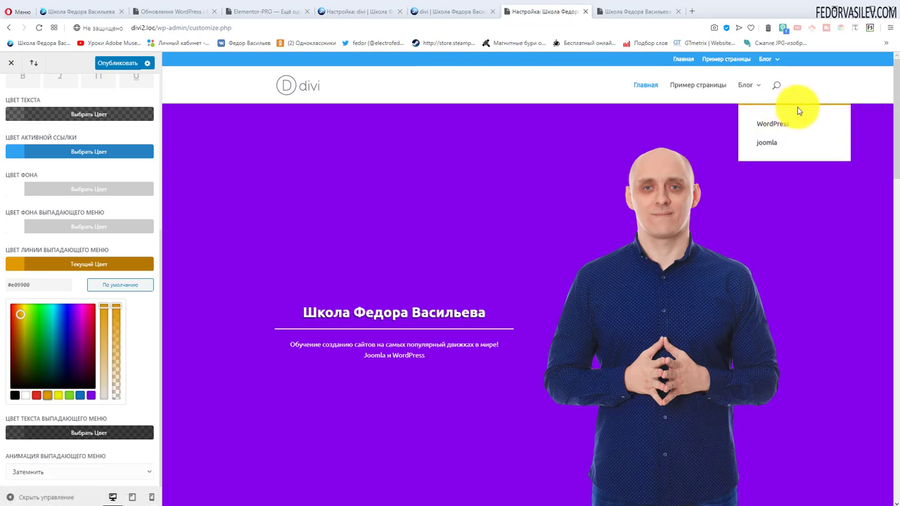
left_click(96, 284)
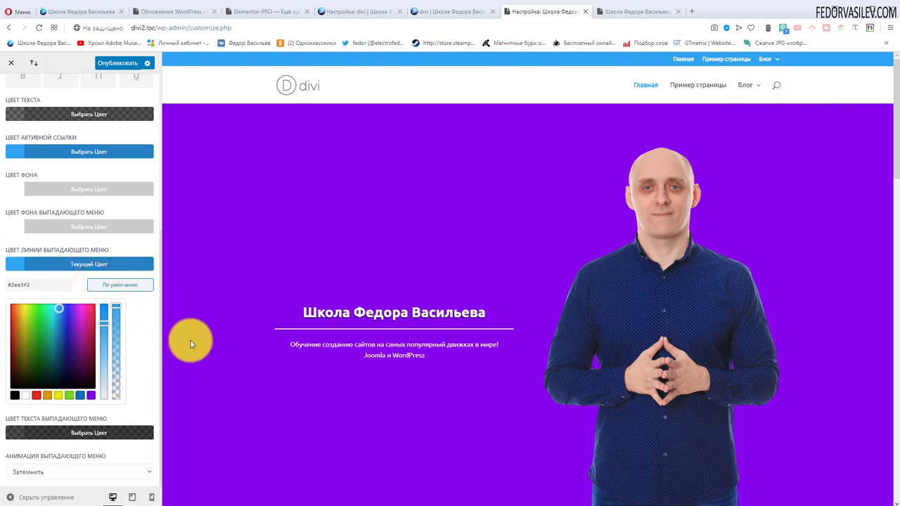
Try purple rgba(131,0,233,0.7) as the dropdown text colour (Цвет текста выпадающего меню), check the Блог submenu, and restore the default
left_click(107, 433)
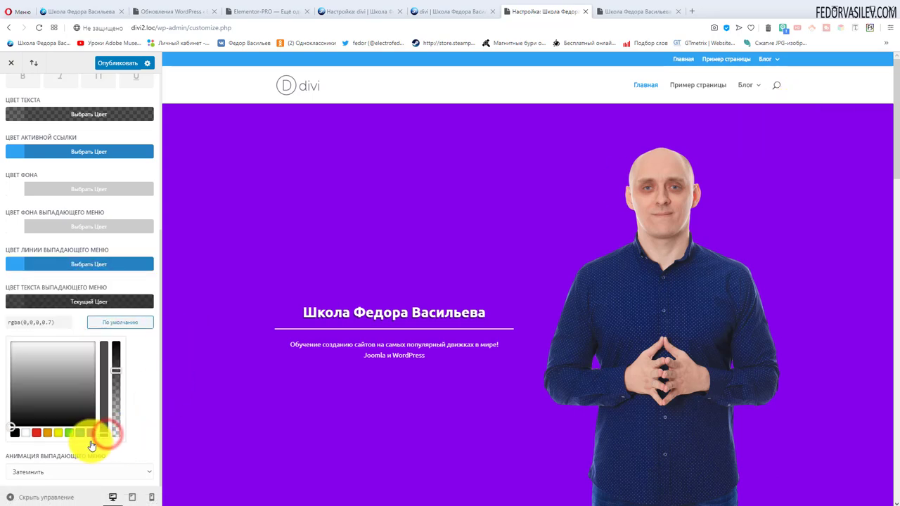
left_click(90, 434)
mouse_move(773, 113)
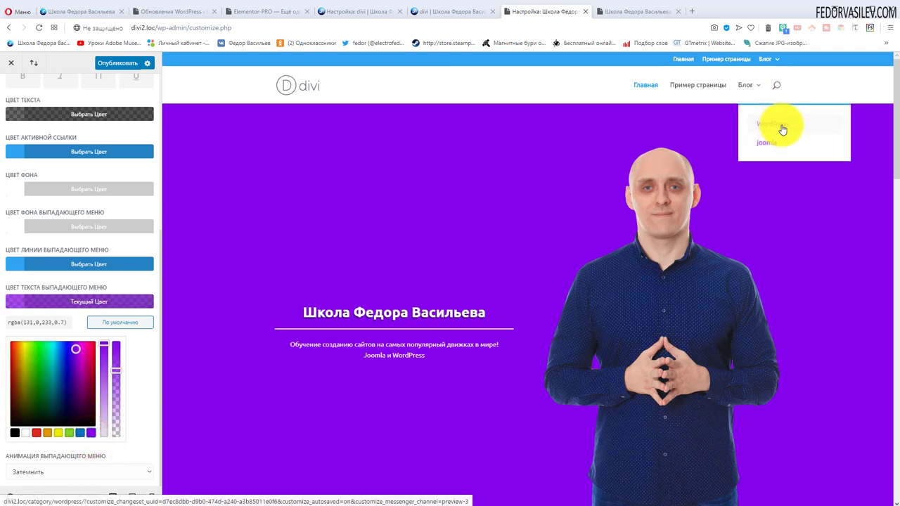
left_click(136, 324)
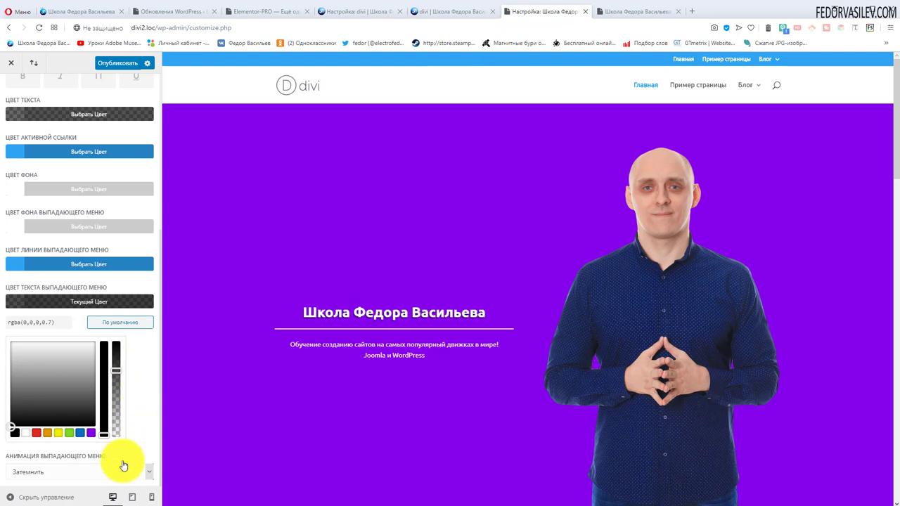
Try the Расширить and Слайд dropdown animations on the Блог submenu, and set the animation (Анимация выпадающего меню) to Отразить
left_click(60, 481)
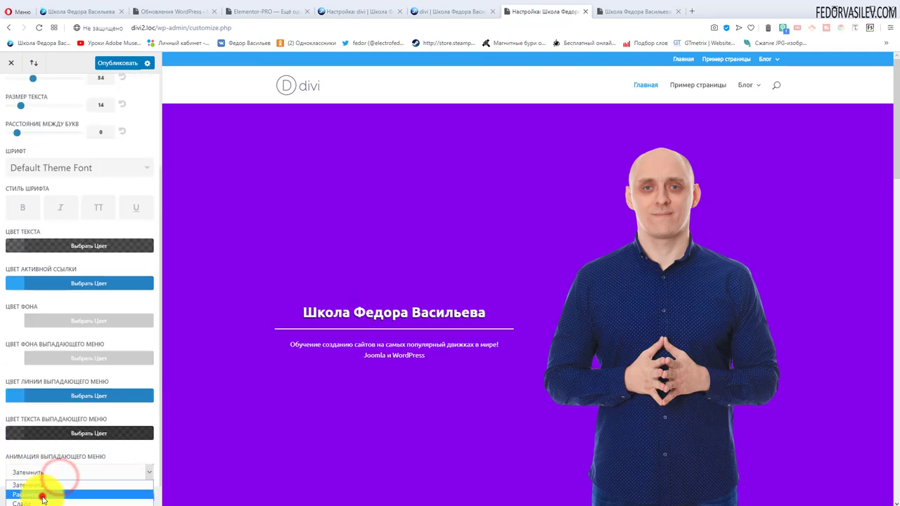
left_click(41, 492)
mouse_move(752, 86)
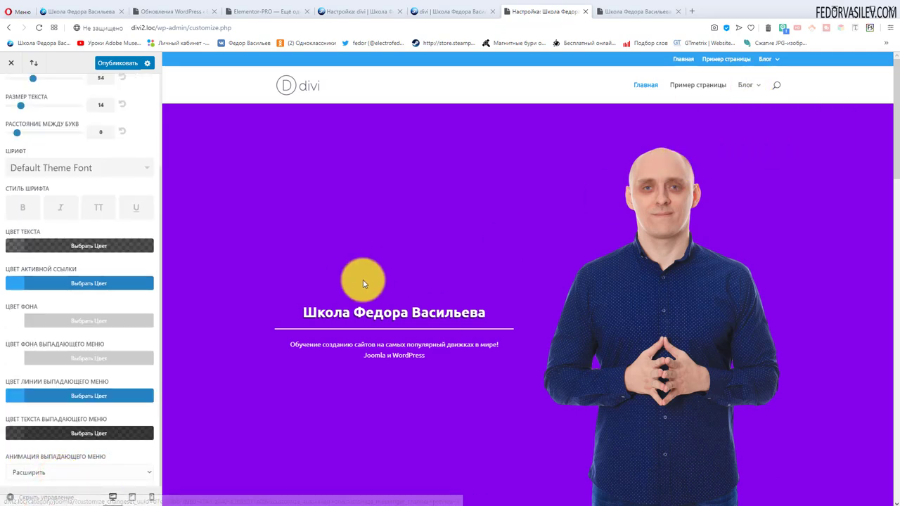
left_click(30, 472)
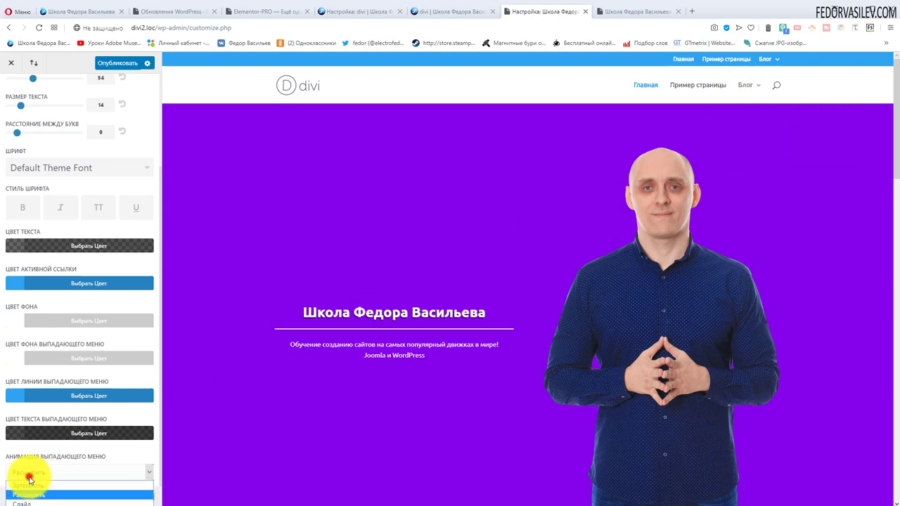
left_click(28, 485)
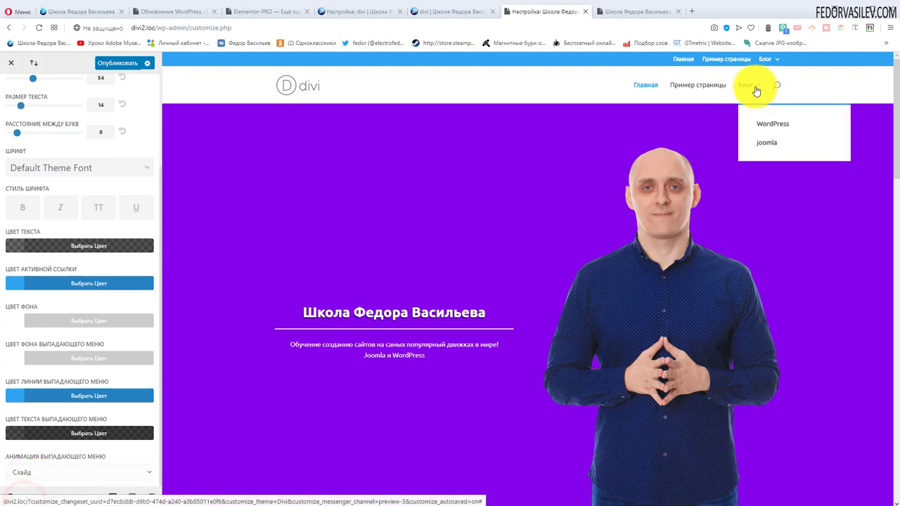
mouse_move(744, 89)
left_click(72, 471)
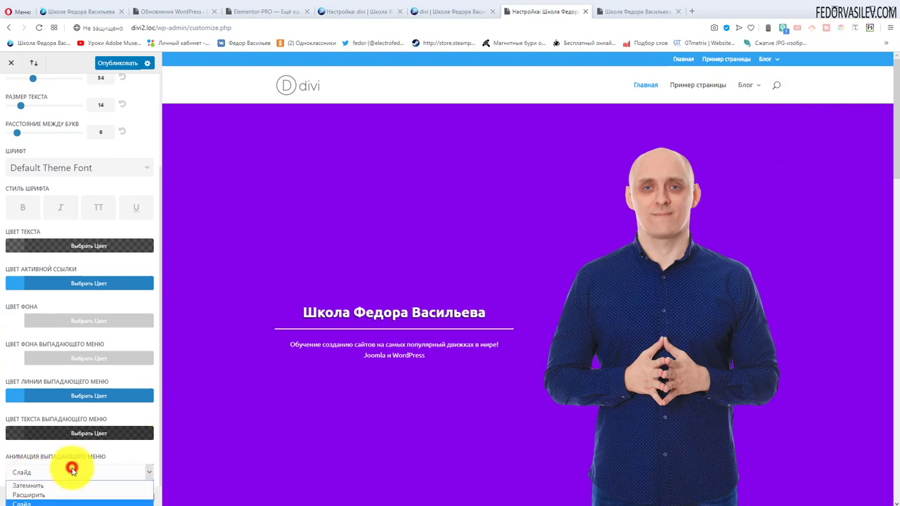
left_click(29, 500)
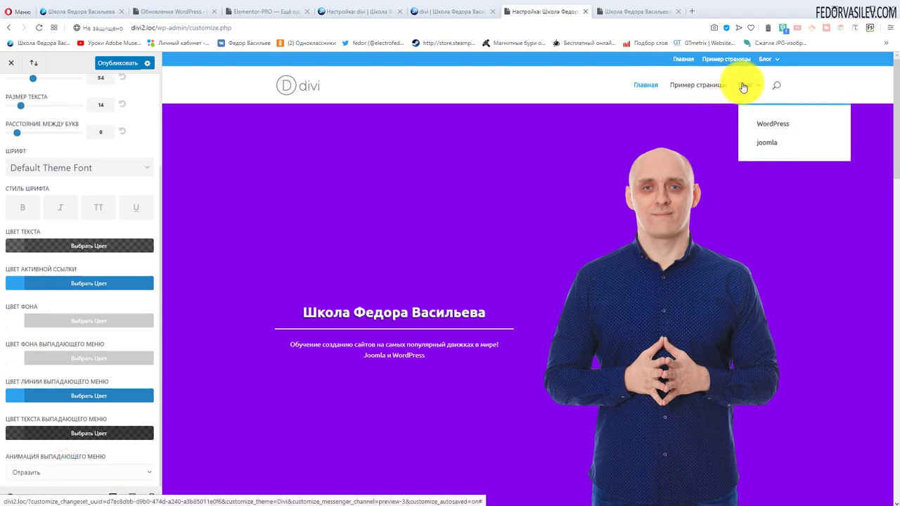
Publish the primary menu changes and return to the Header и навигация settings
left_click(120, 65)
scroll(16, 125, "up", 3)
left_click(13, 97)
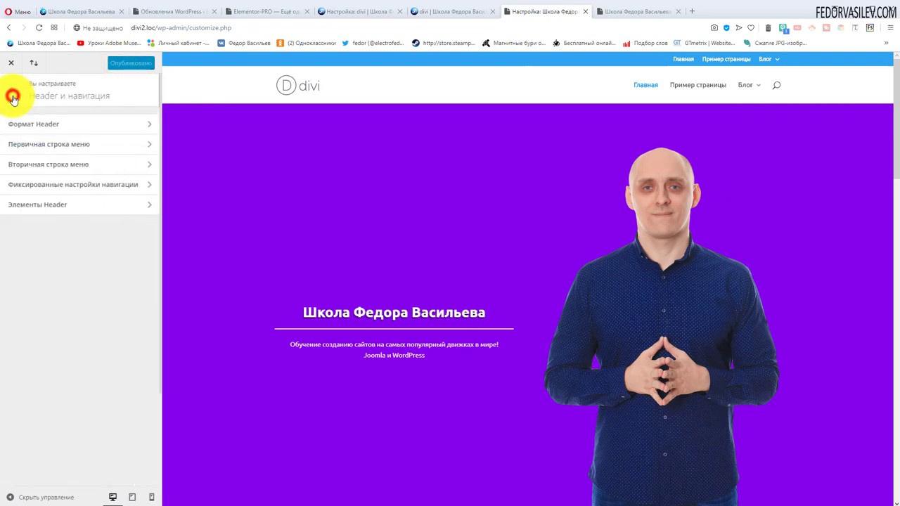
Enable the full-width option (Сделать по всей ширине) in the secondary menu bar settings (Вторичная строка меню)
left_click(51, 168)
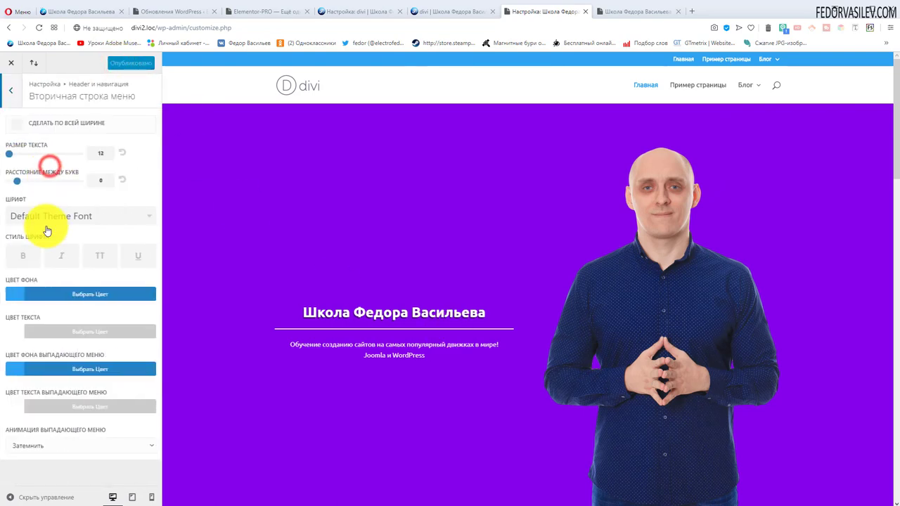
left_click(16, 124)
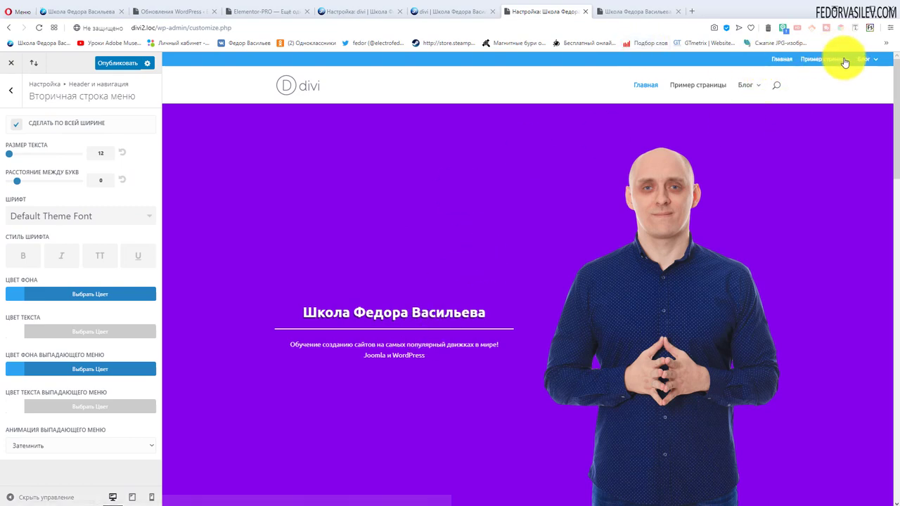
Turn off the secondary menu bar's full-width option (Сделать по всей ширине), and try a larger text size before restoring its default
left_click(15, 125)
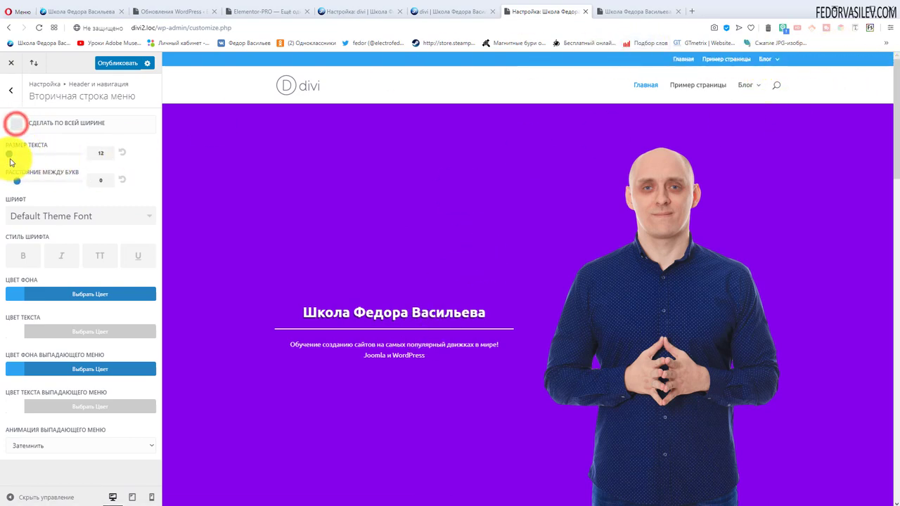
left_click_drag(21, 158, 70, 153)
left_click(122, 153)
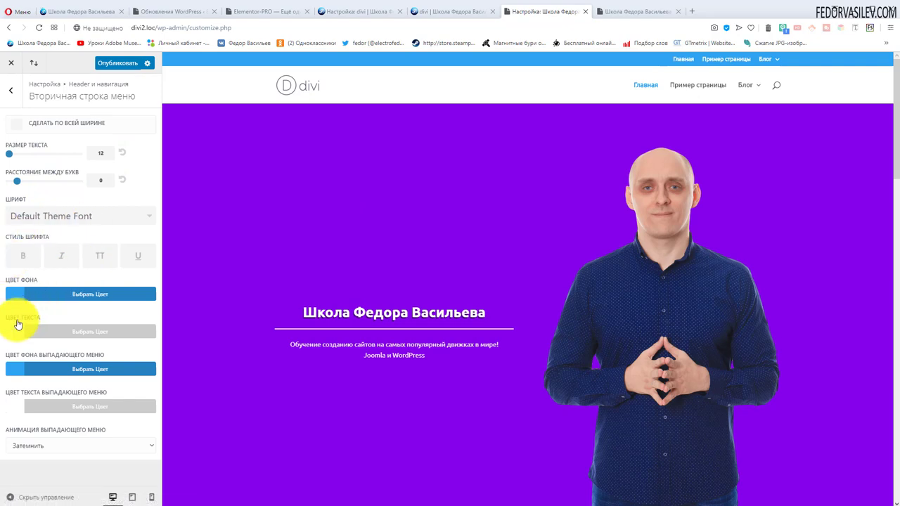
Try yellow #edf000 and black #000000 as the secondary menu background colour (Цвет фона), and restore the default
left_click(58, 296)
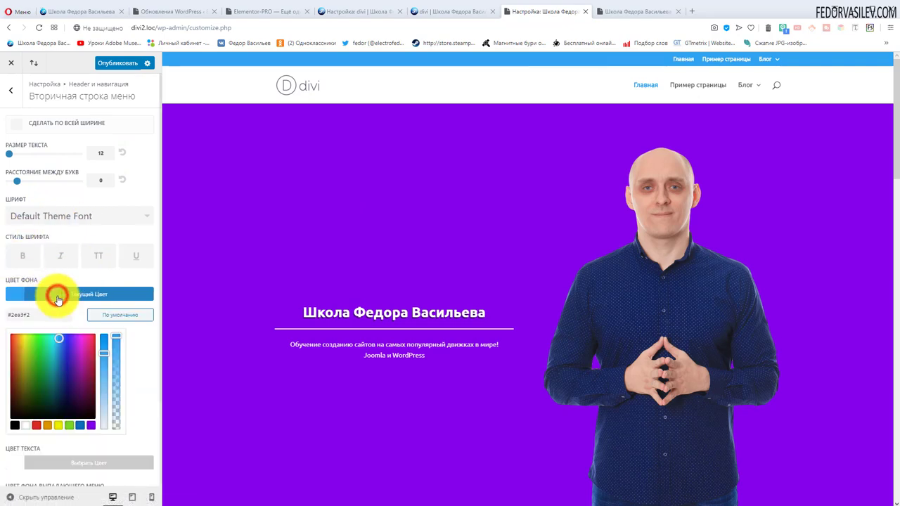
left_click(56, 426)
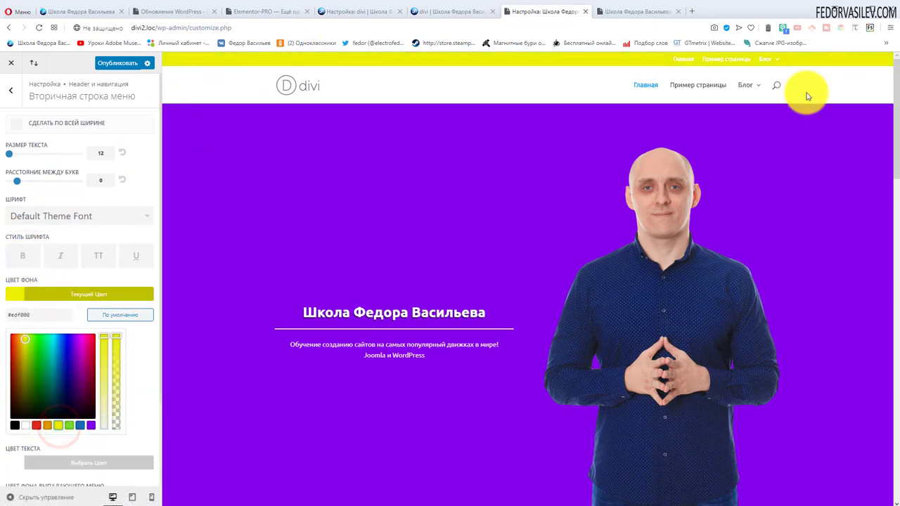
left_click(15, 427)
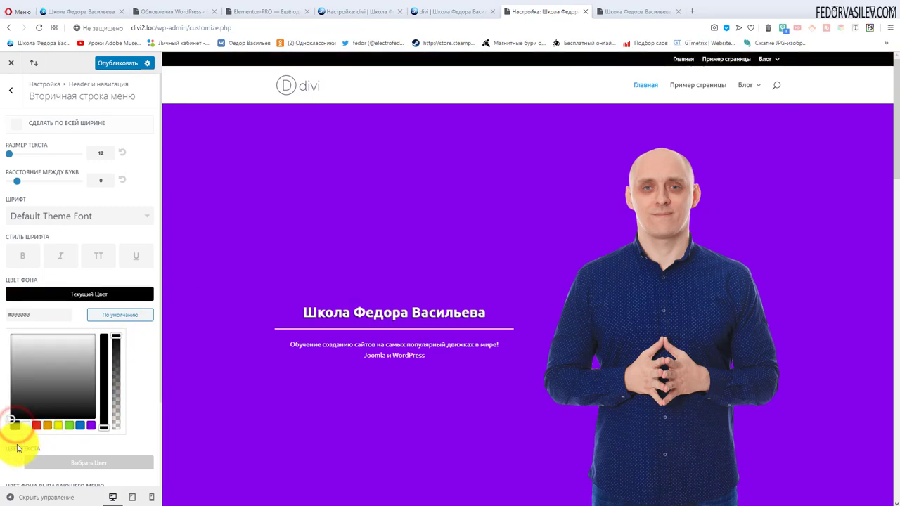
left_click(132, 316)
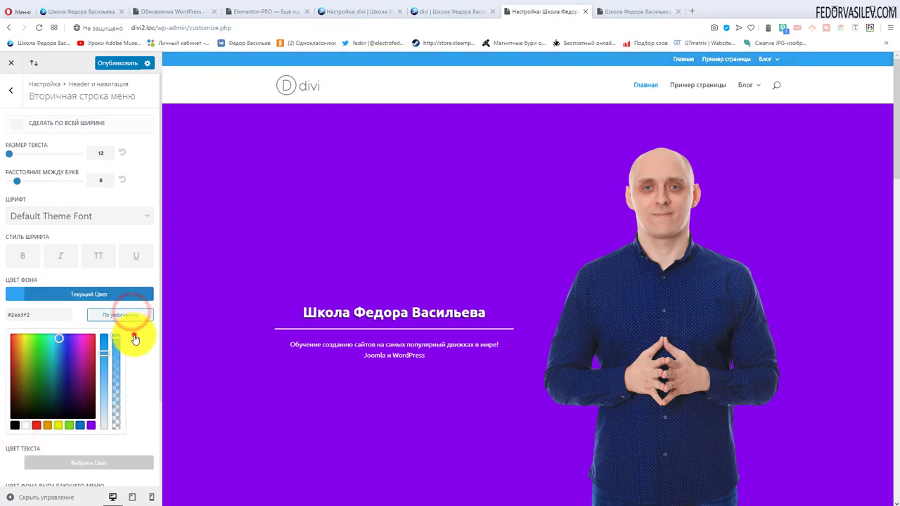
Try purple #8300e9 and white #ffffff as the secondary menu text colour (Цвет текста), and restore the default
scroll(133, 331, "down", 3)
left_click(134, 336)
left_click(90, 359)
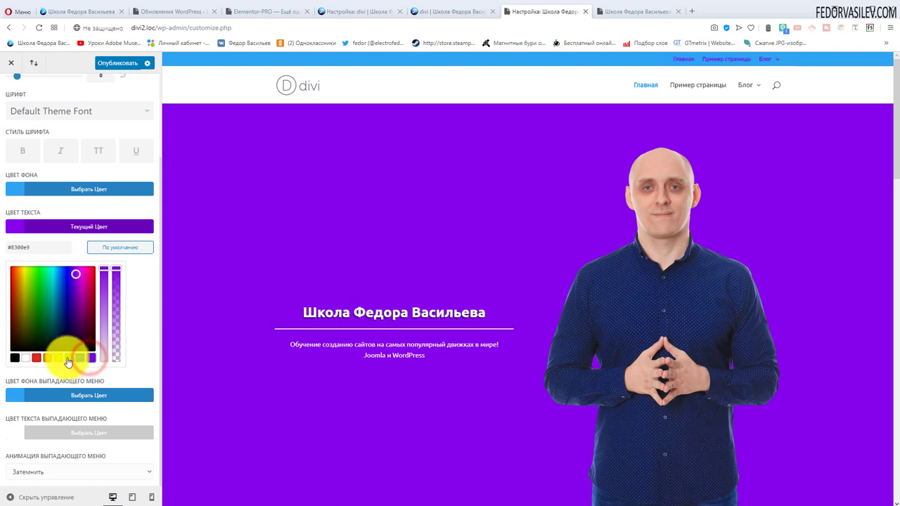
left_click(27, 359)
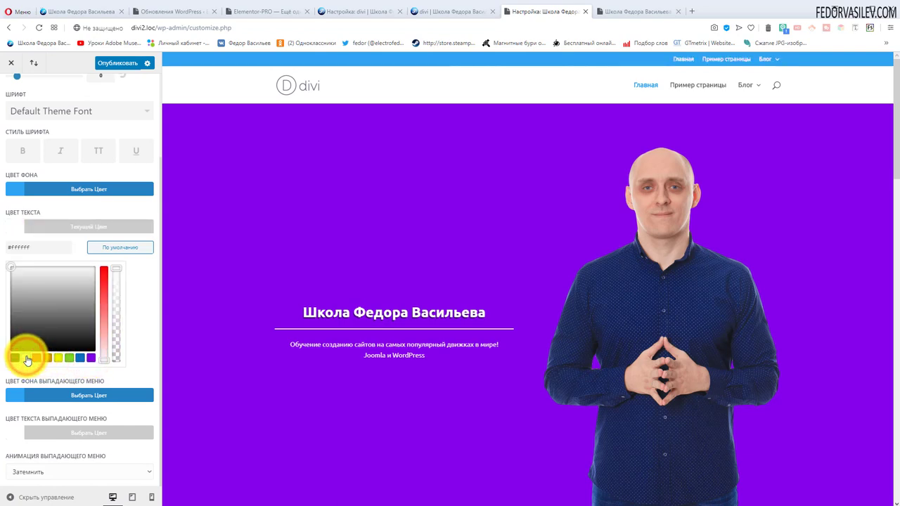
left_click(116, 248)
Try green #7cda24 as the dropdown background colour (Цвет фона выпадающего меню), check the upper Блог submenu, and restore the default
left_click(44, 396)
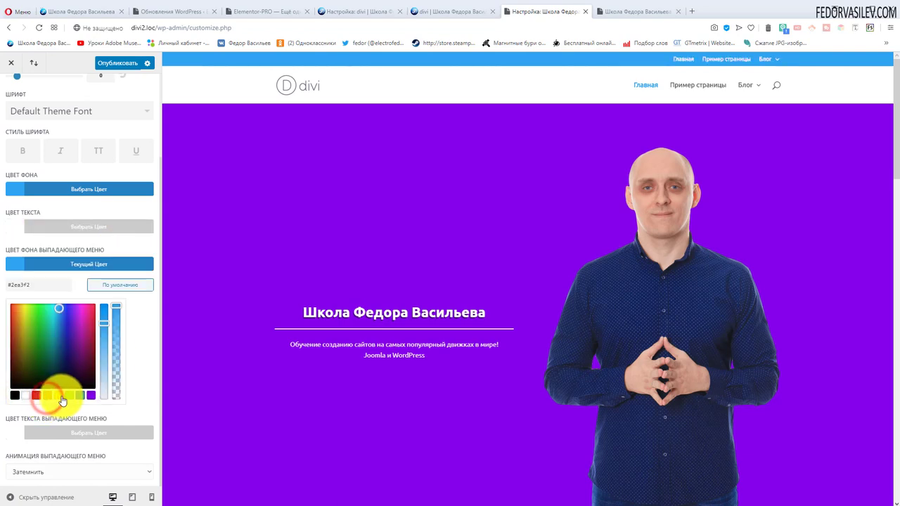
left_click(65, 397)
mouse_move(768, 59)
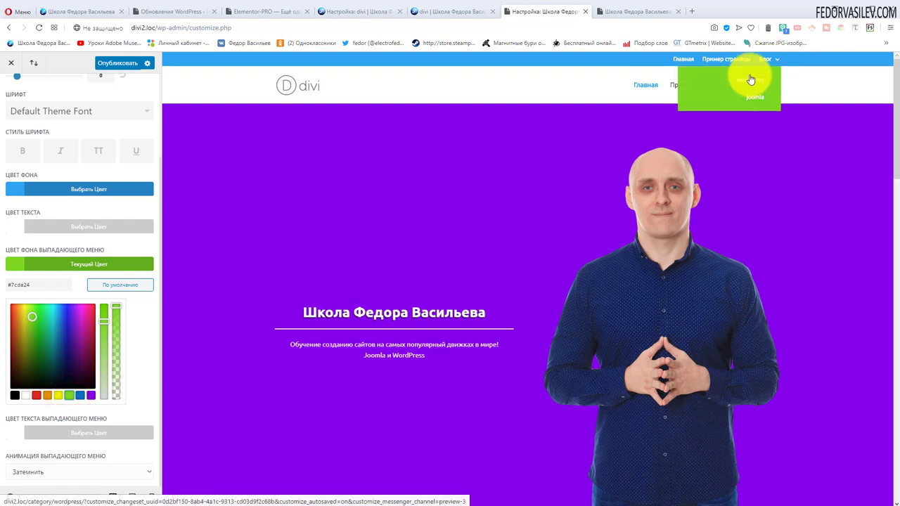
left_click(132, 285)
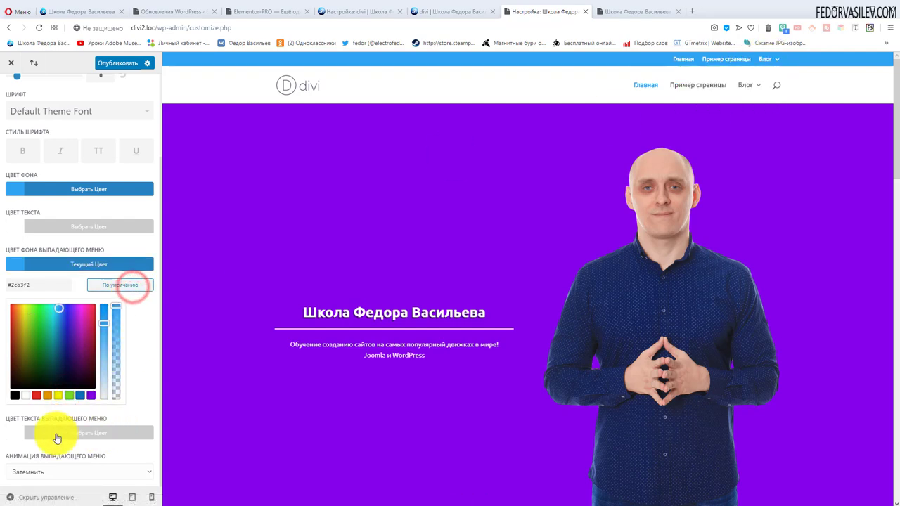
Set the secondary menu's dropdown animation (Анимация выпадающего меню) to Слайд and check it on the upper Блог submenu
left_click(69, 477)
left_click(33, 503)
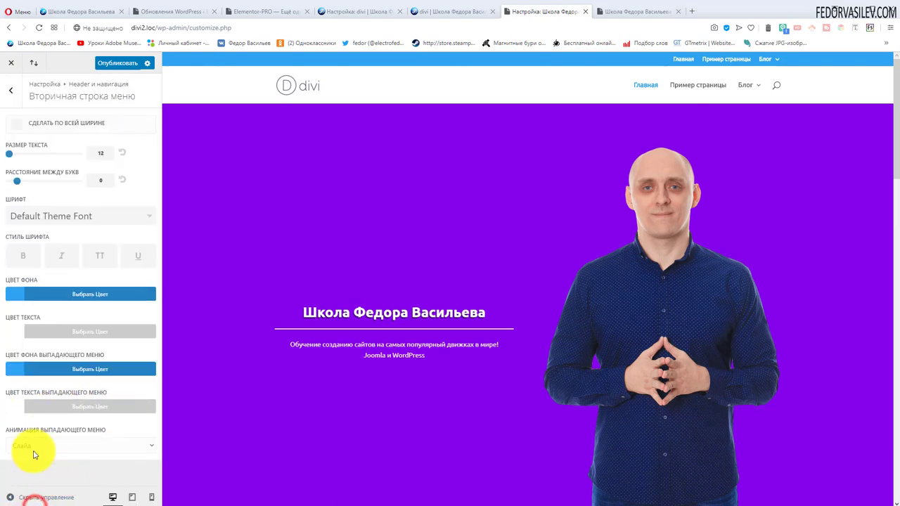
mouse_move(764, 68)
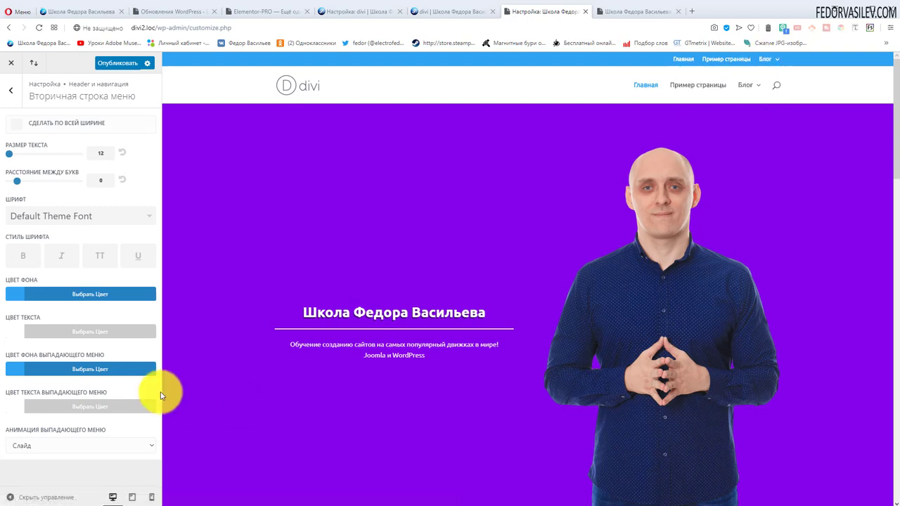
In Фиксированные настройки навигации, try hiding the logo image (Скрыть изображение логотипа), check the scrolled page, and disable the option again
left_click(20, 95)
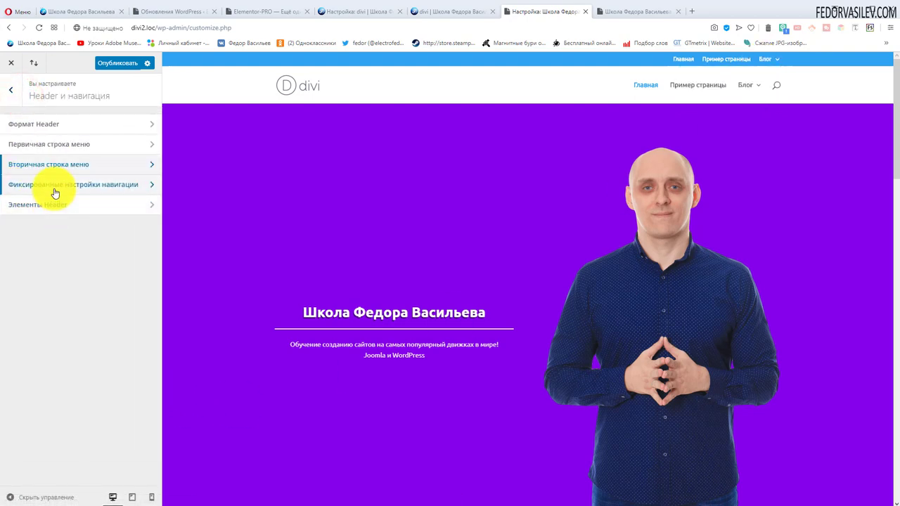
left_click(55, 186)
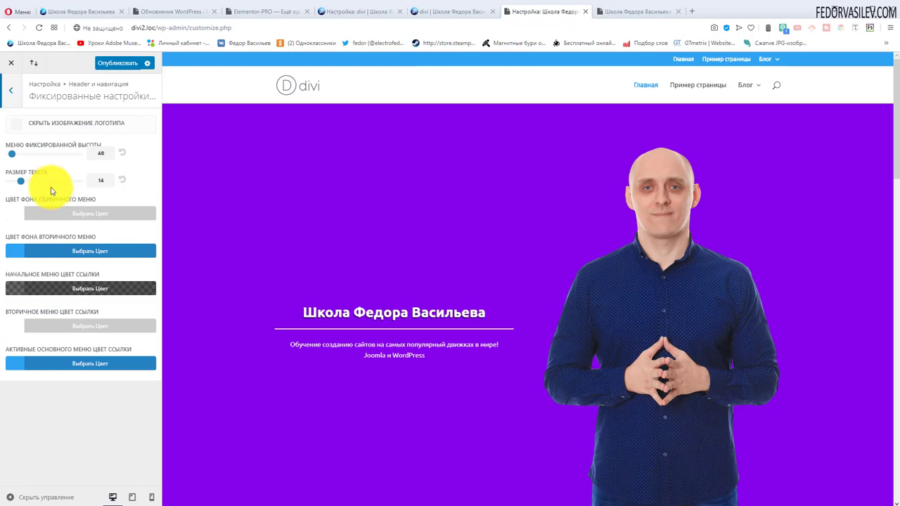
left_click(14, 130)
scroll(513, 237, "down", 8)
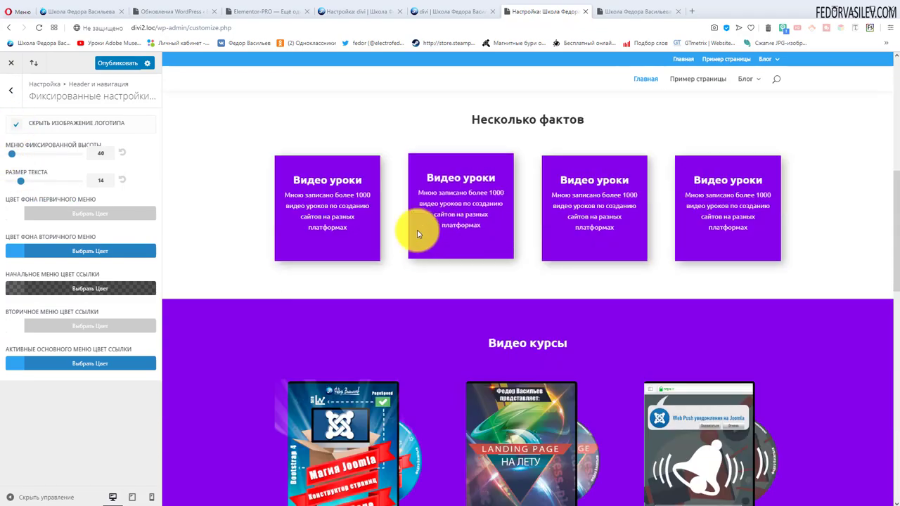
scroll(405, 206, "up", 8)
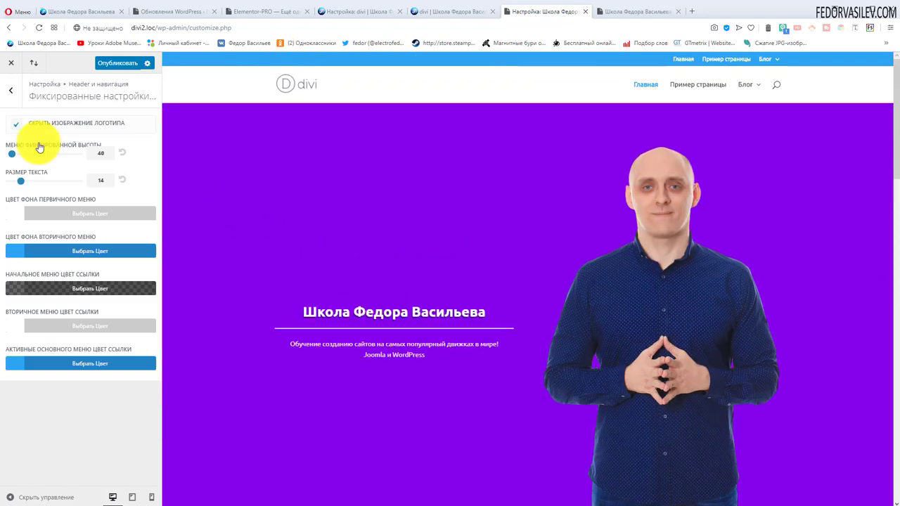
left_click(17, 128)
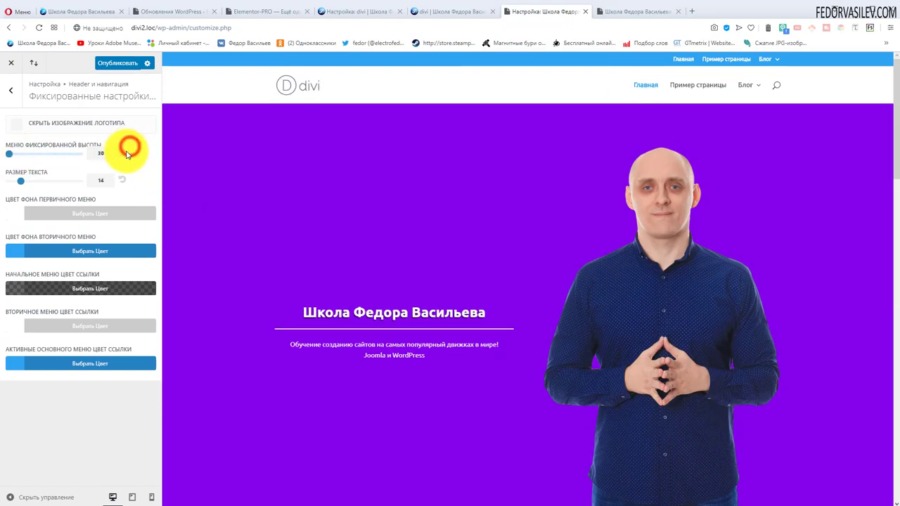
Restore the default fixed menu height, try a fixed menu text size of 21 on the scrolled page, and restore the default size
left_click(124, 152)
left_click_drag(21, 182, 61, 181)
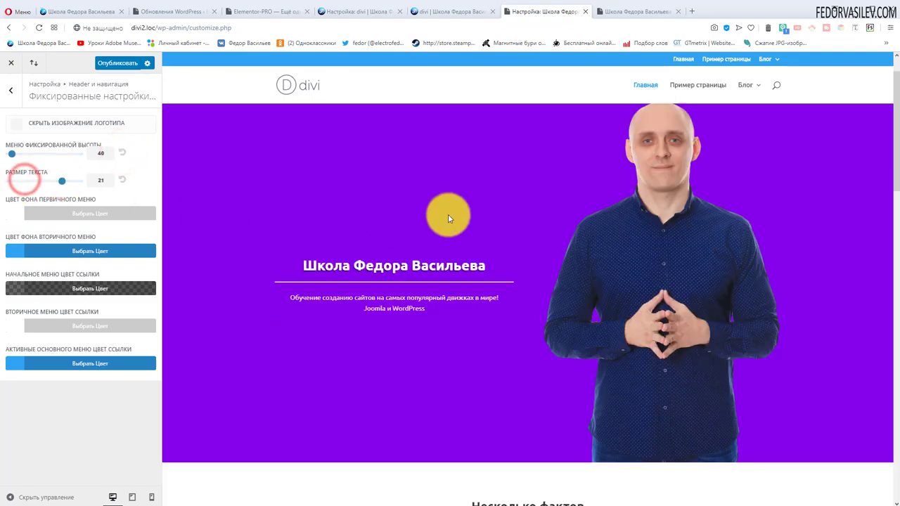
scroll(445, 215, "down", 5)
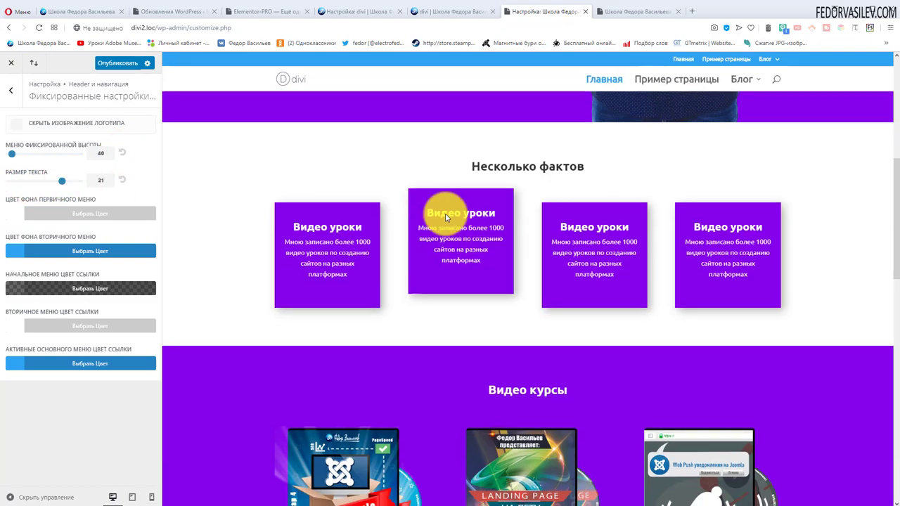
scroll(321, 215, "up", 5)
scroll(187, 207, "down", 5)
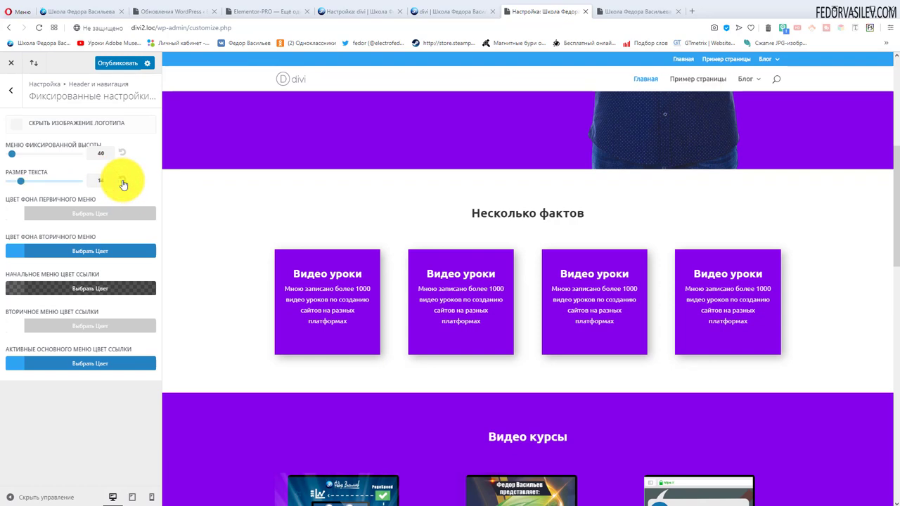
Try blue #0c71c3 and purple #8300e9 as the fixed primary menu background (Цвет фона первичного меню), and restore the default
left_click(117, 214)
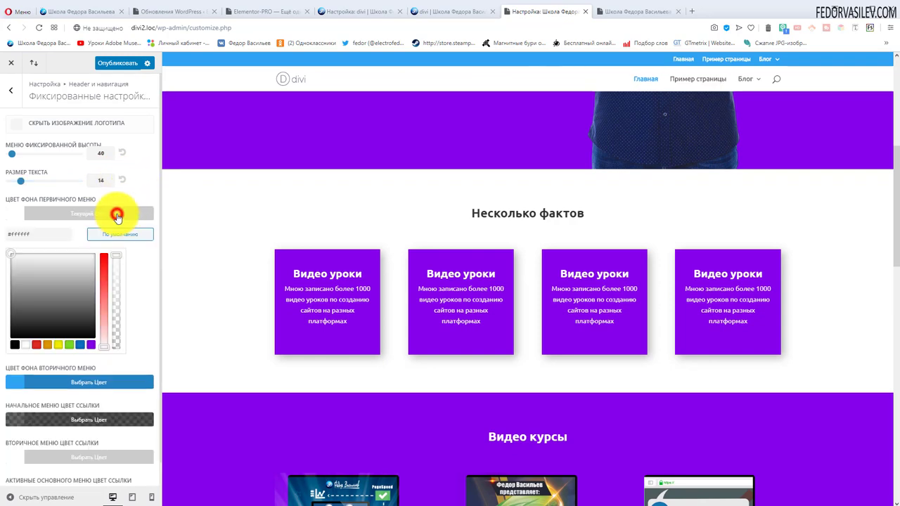
left_click(79, 345)
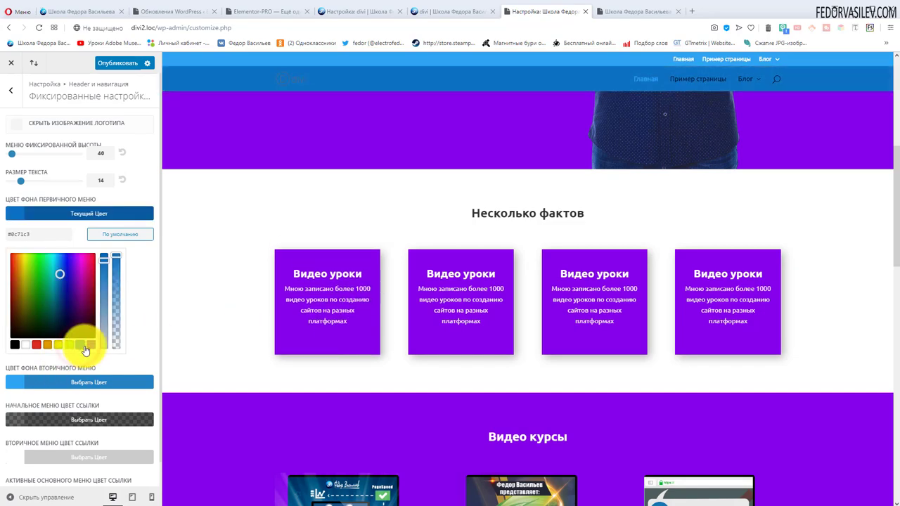
left_click(90, 345)
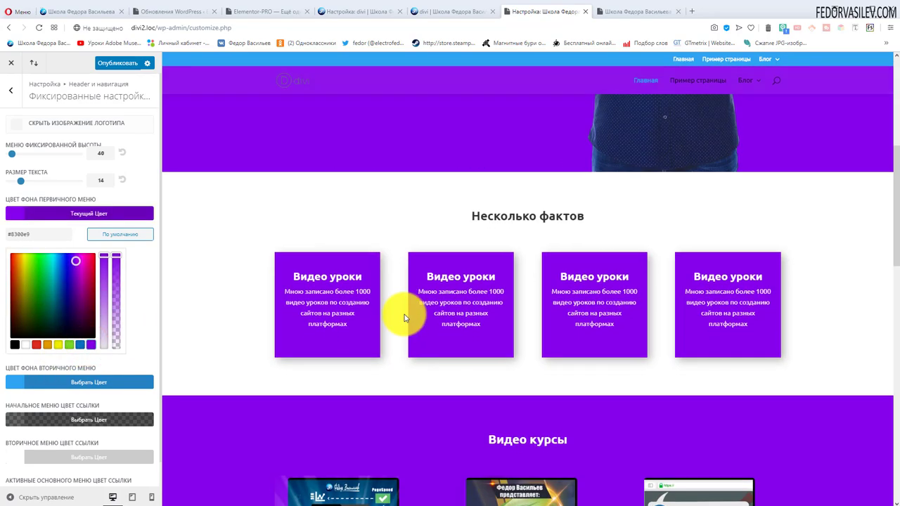
scroll(405, 317, "up", 1)
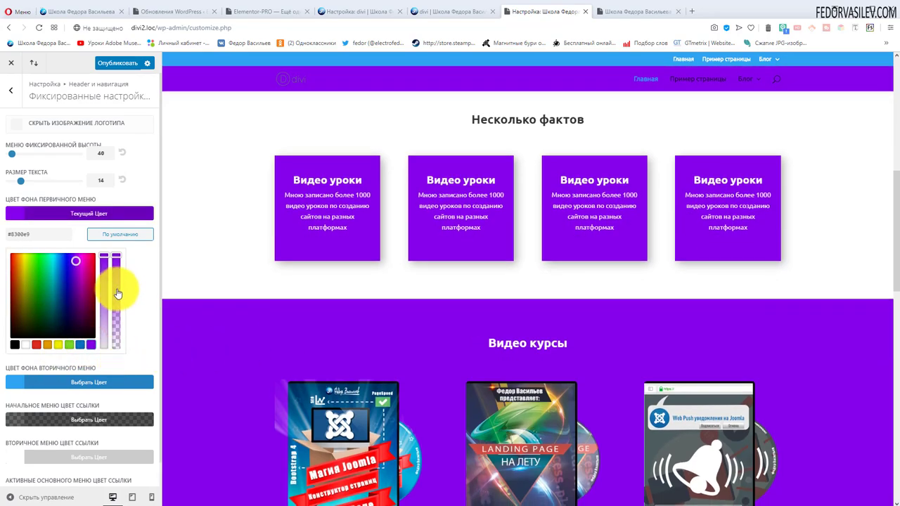
left_click(120, 239)
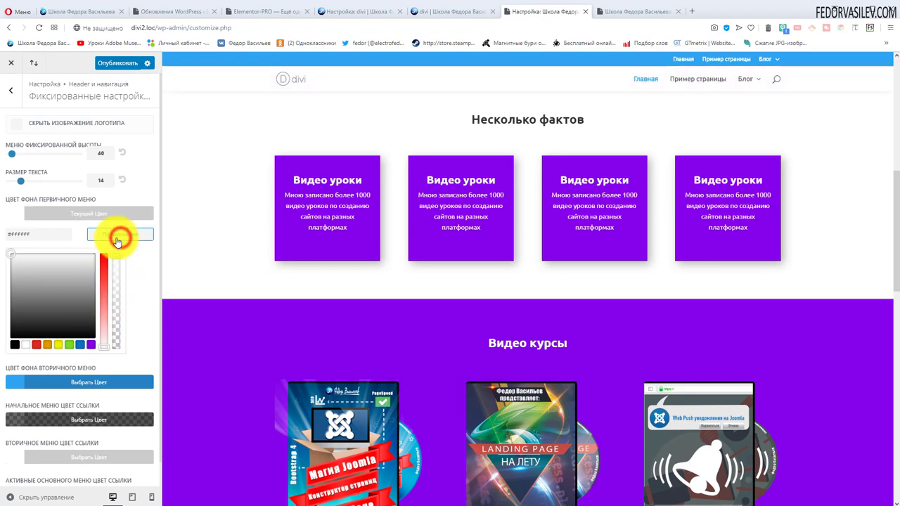
Try green #7cda24 as the fixed secondary menu background (Цвет фона вторичного меню), and restore the default
left_click(76, 386)
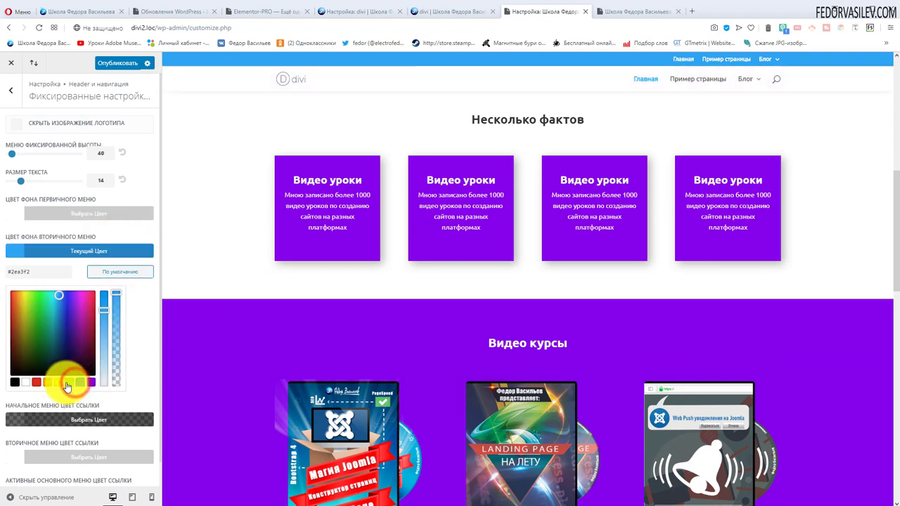
left_click(68, 383)
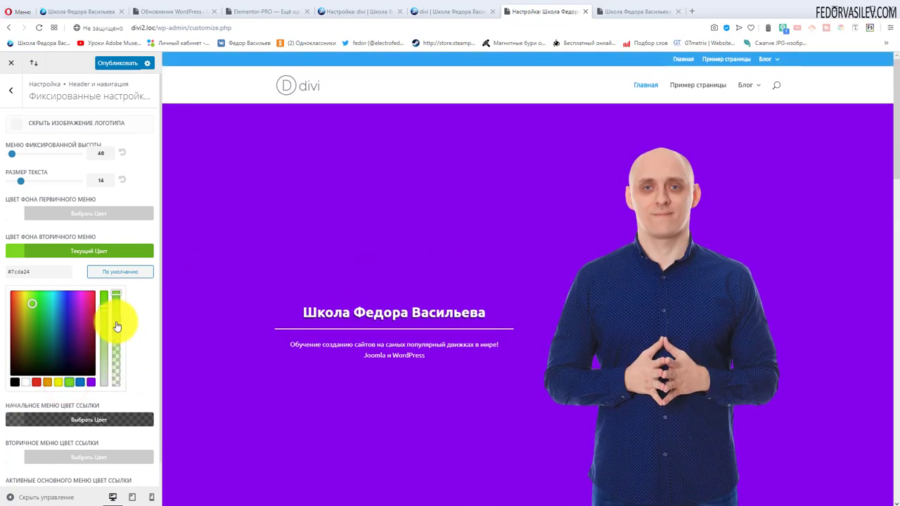
left_click(123, 274)
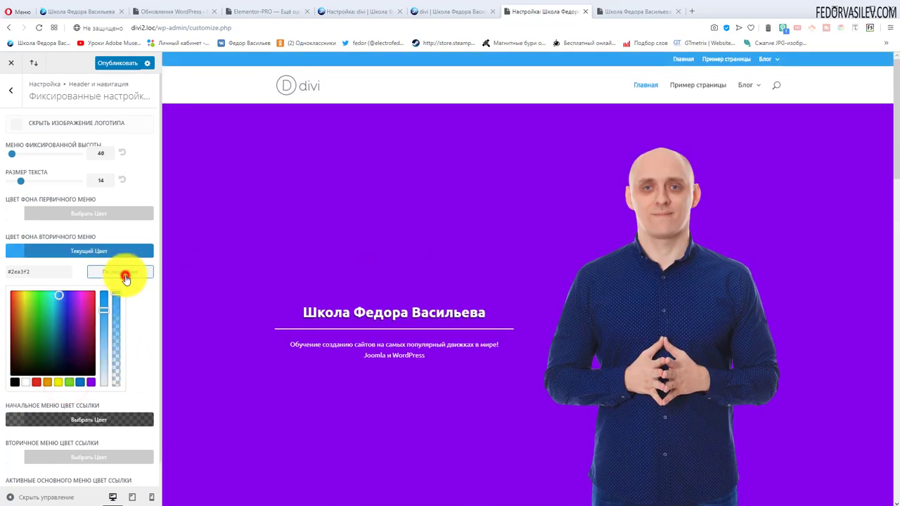
Review the remaining fixed menu link colour settings and the header on the scrolled page, and open the Элементы Header settings
scroll(20, 399, "down", 1)
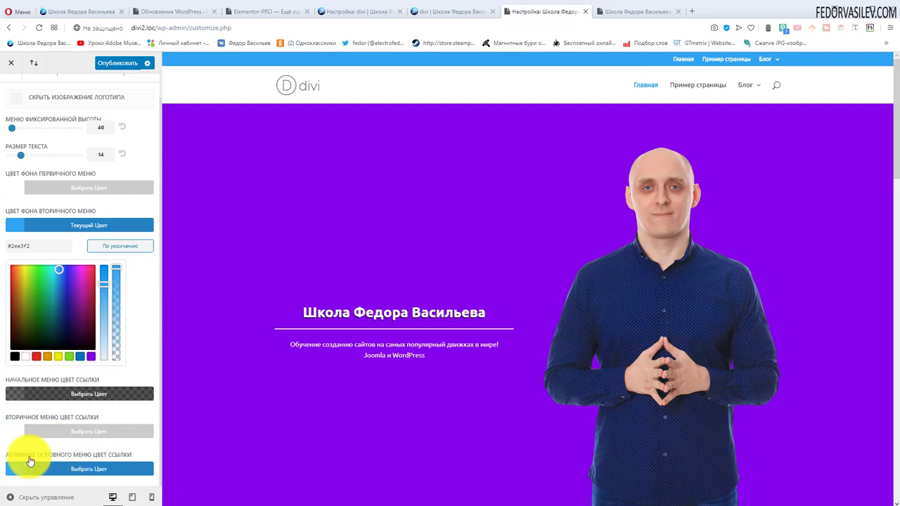
scroll(330, 349, "down", 9)
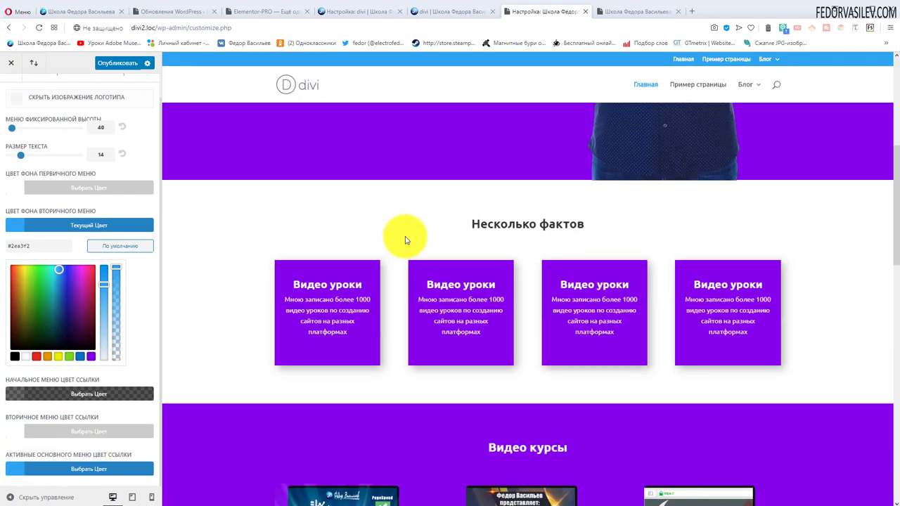
scroll(404, 237, "up", 5)
scroll(359, 239, "up", 4)
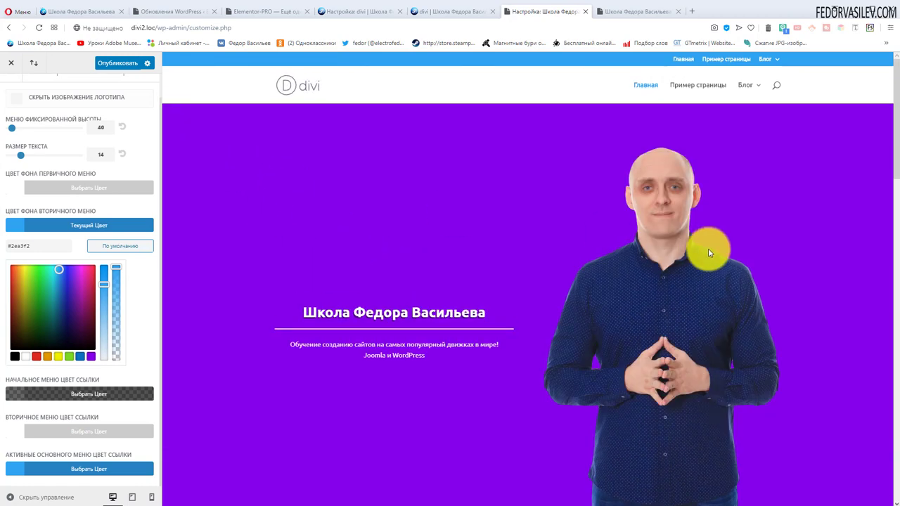
scroll(44, 161, "up", 1)
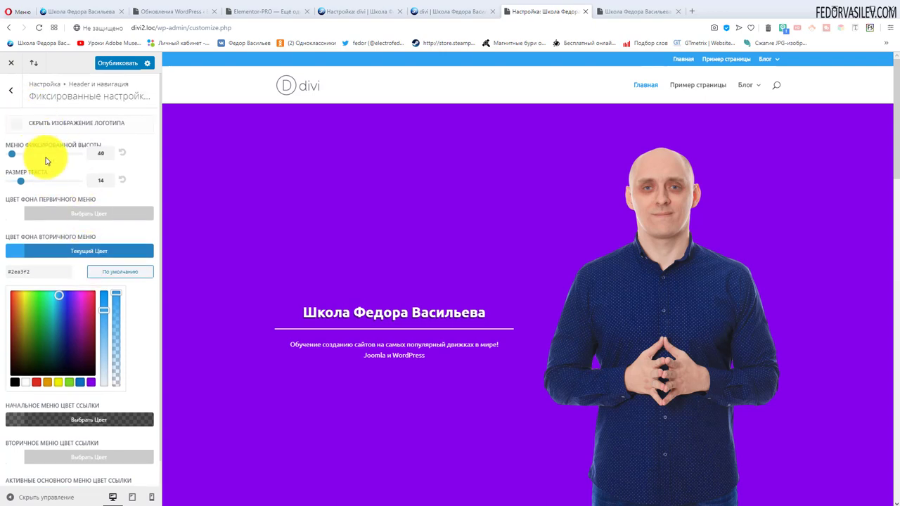
left_click(8, 93)
left_click(8, 95)
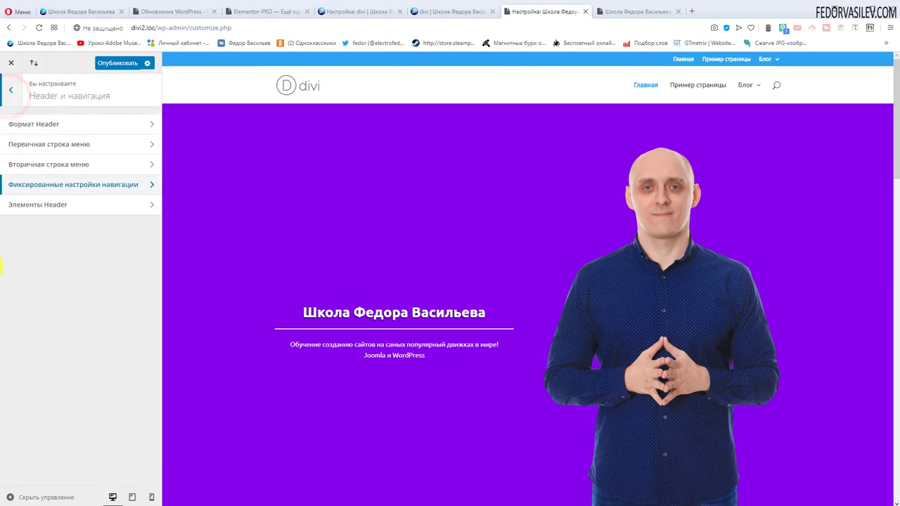
left_click(43, 205)
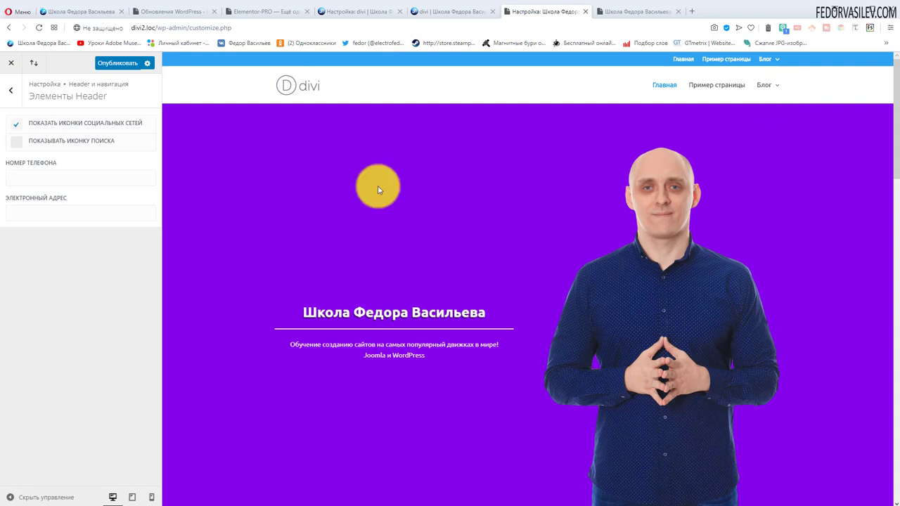
Enable the header search icon (Показывать иконку поиска) and fill in the phone number and e-mail address fields
scroll(464, 230, "down", 5)
scroll(422, 219, "up", 5)
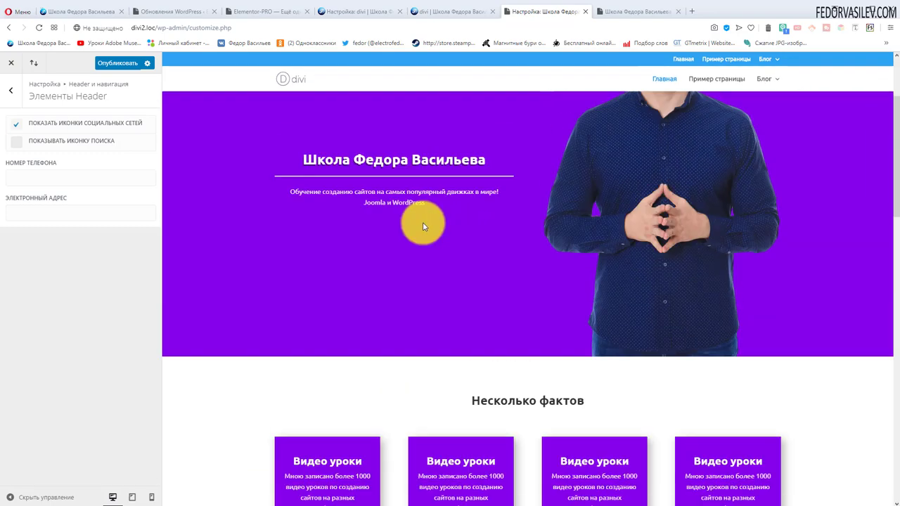
mouse_move(764, 89)
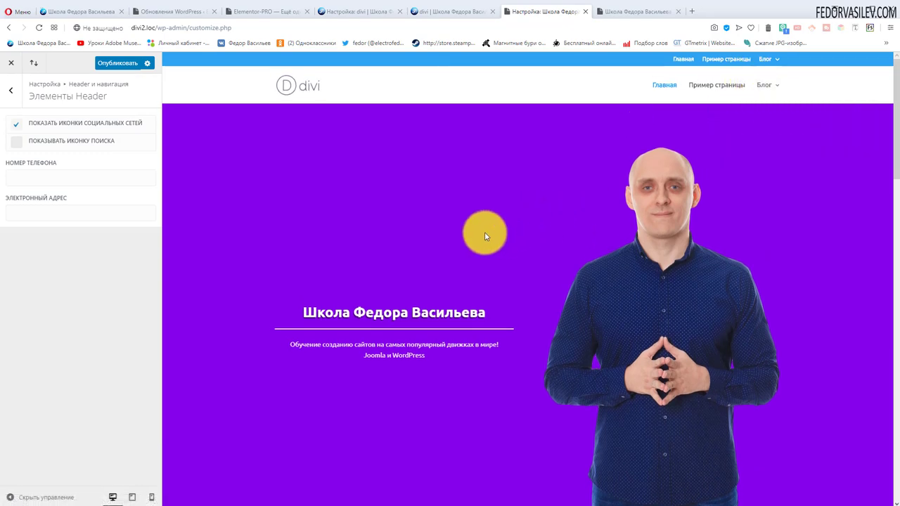
left_click(13, 144)
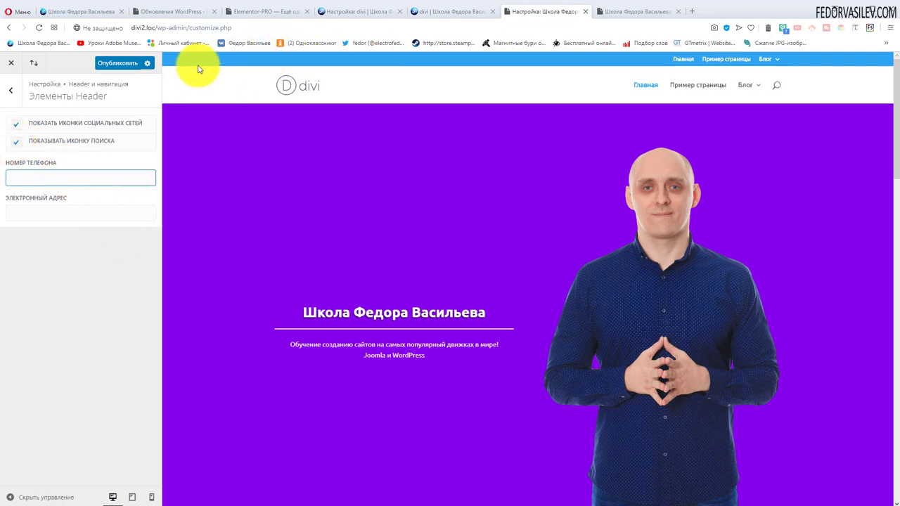
type("55555")
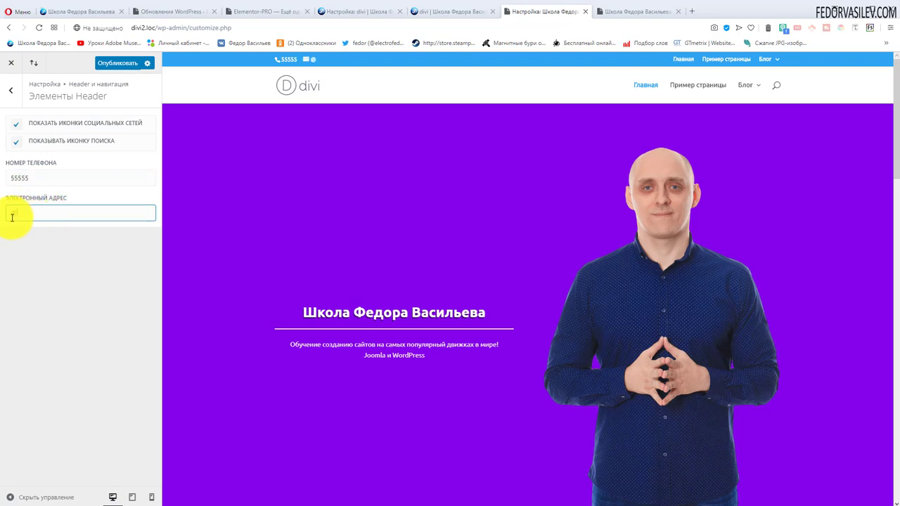
type("1@")
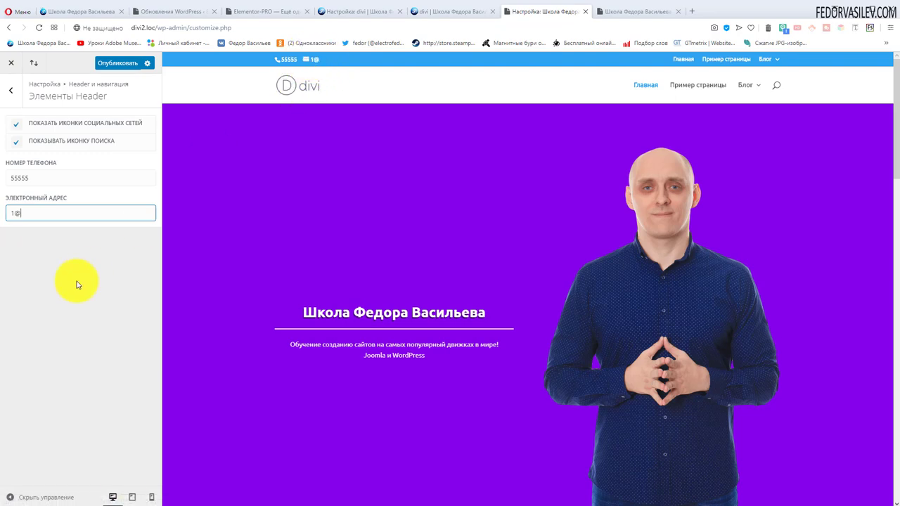
Preview the header in tablet view with its mobile menu expanded and in phone view, and return to desktop view
left_click(131, 498)
left_click(649, 70)
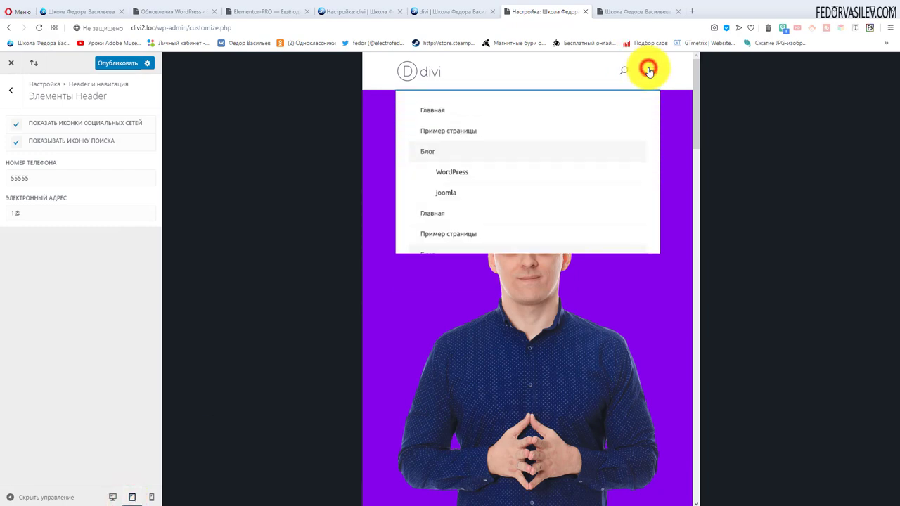
left_click(649, 70)
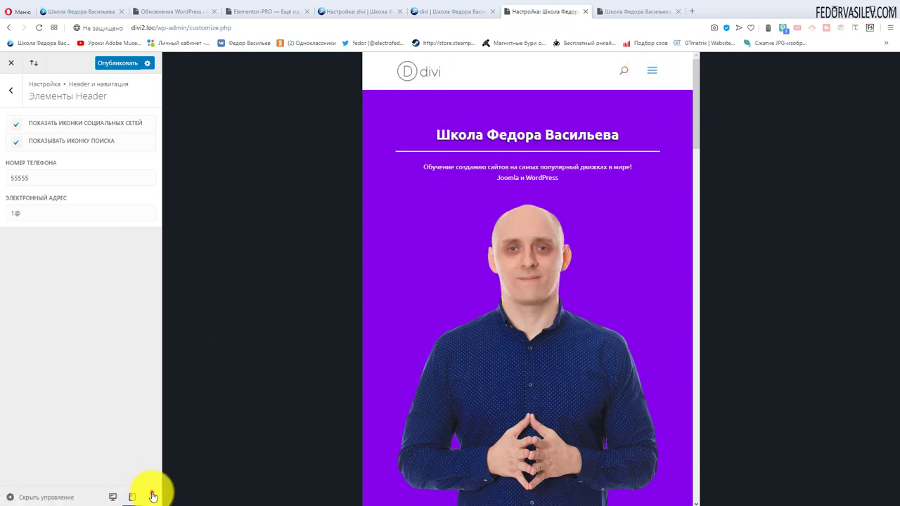
left_click(153, 498)
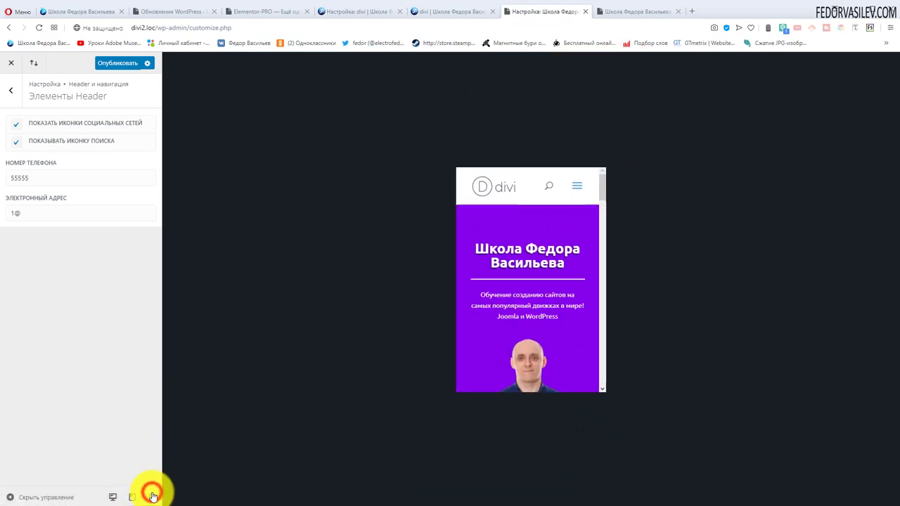
left_click(111, 497)
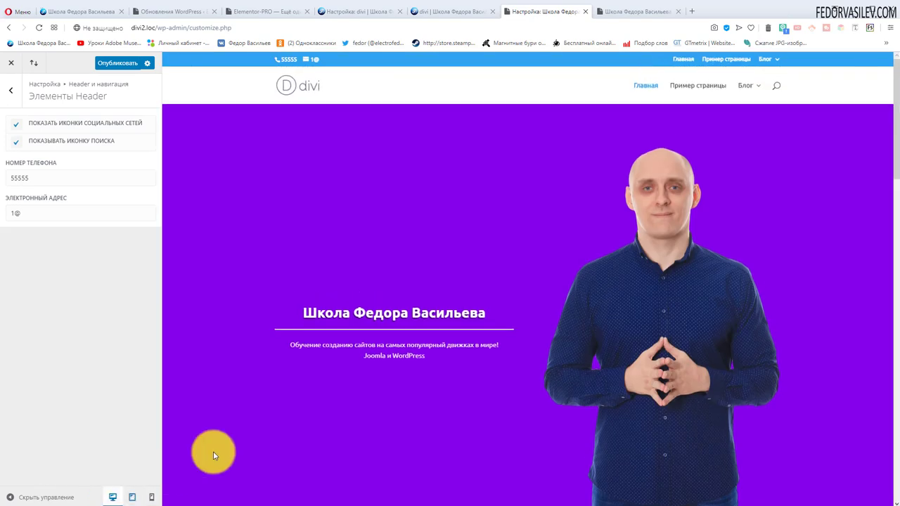
Publish the header element changes and reload the live site and the customizer to check the header
left_click(121, 63)
left_click(610, 13)
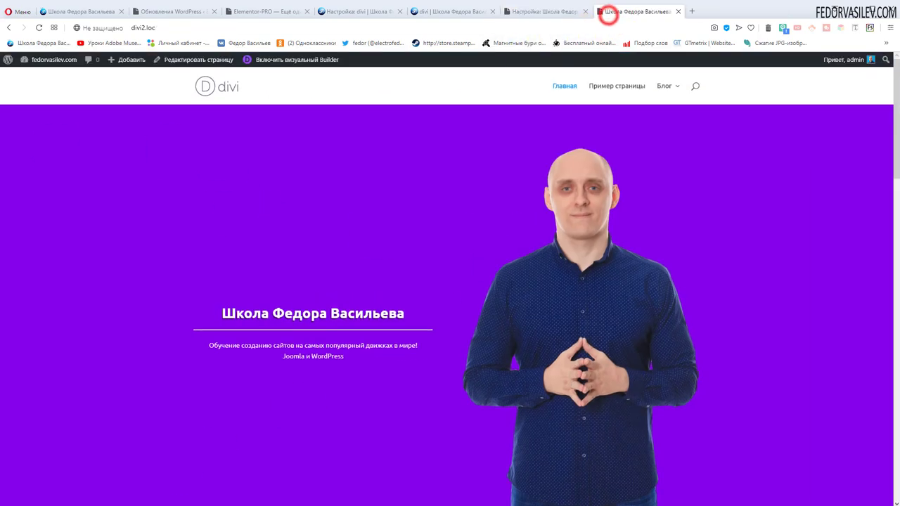
left_click(40, 27)
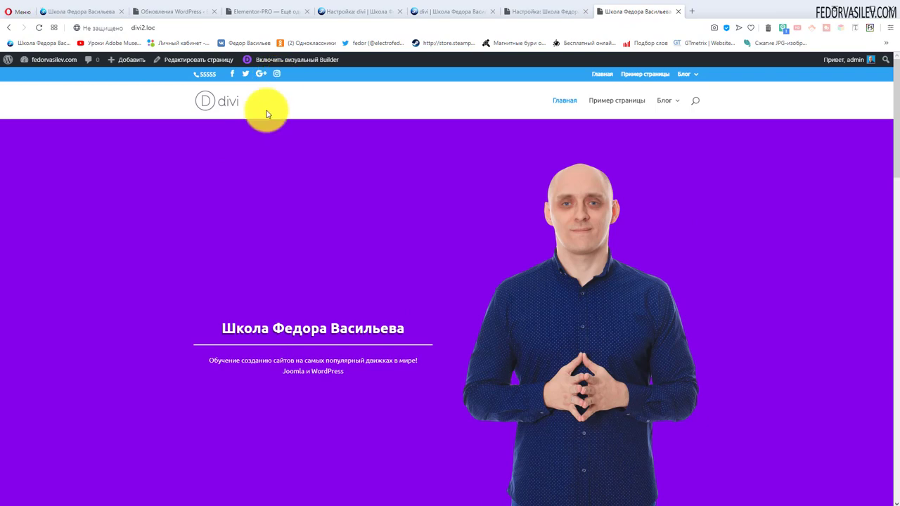
left_click(514, 14)
left_click(41, 29)
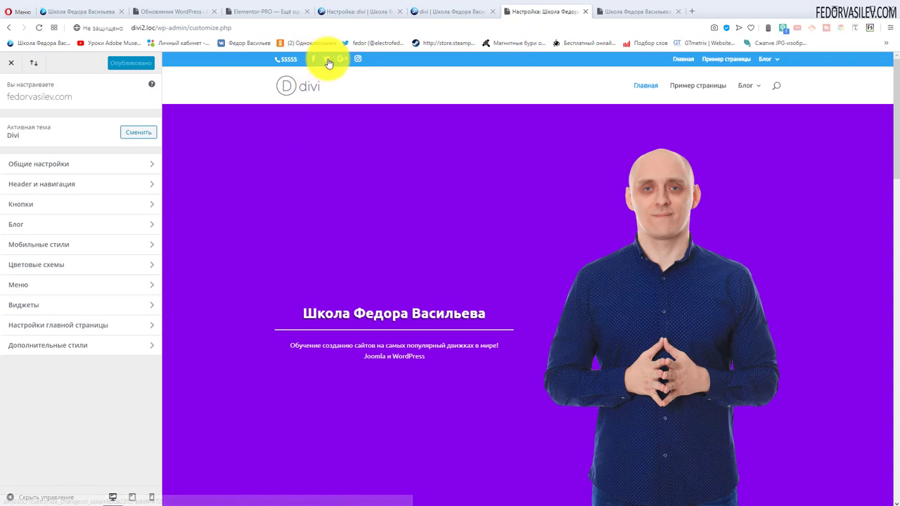
left_click(554, 13)
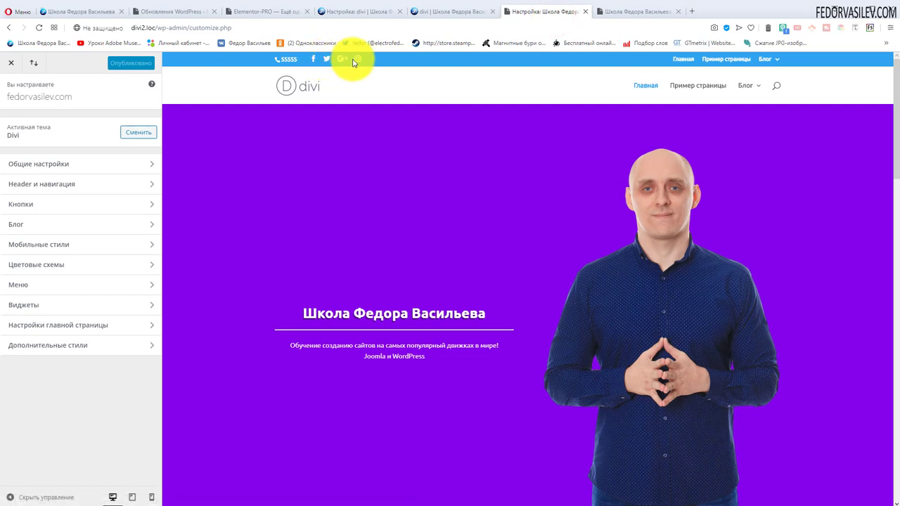
Close the customizer and open the Divi theme options (Настройки темы) at the social icon settings
left_click(7, 62)
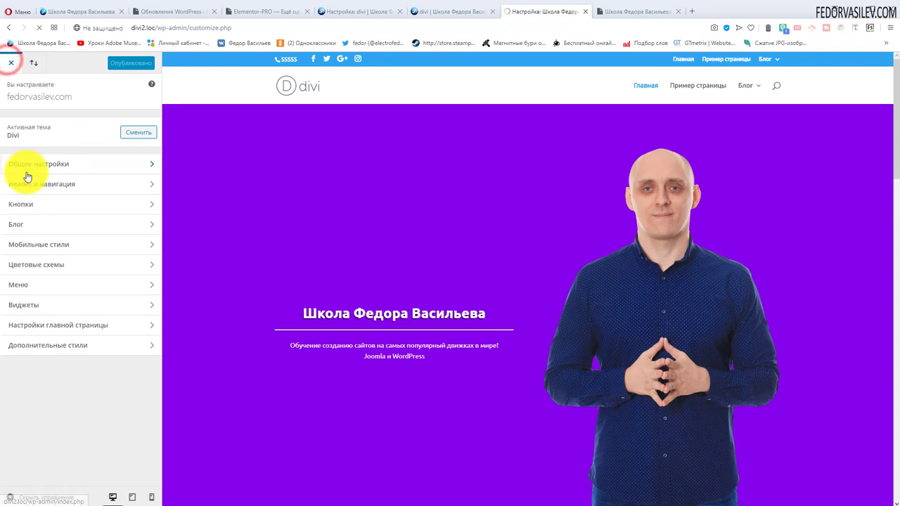
mouse_move(26, 304)
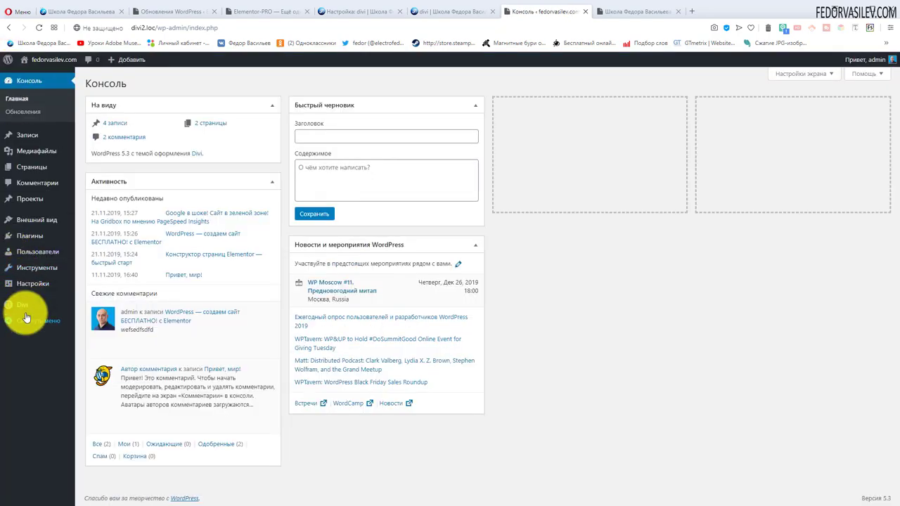
left_click(98, 311)
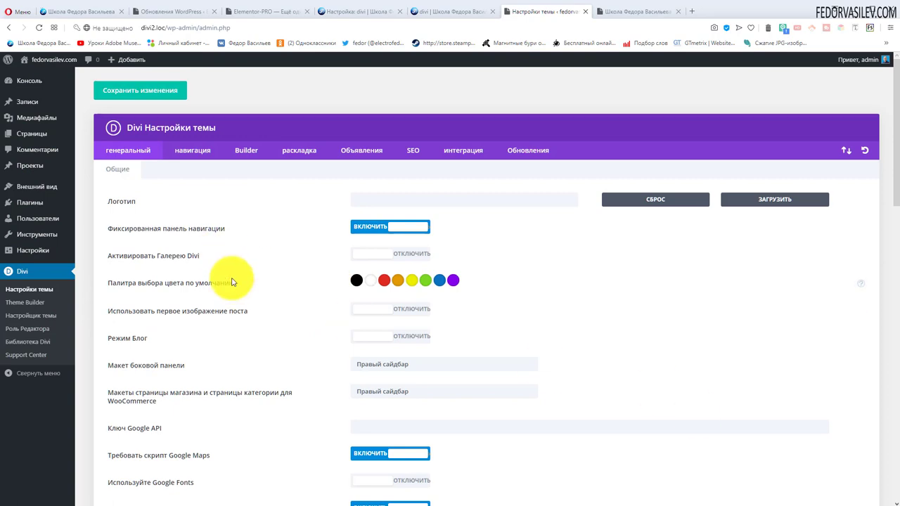
scroll(232, 282, "down", 8)
scroll(220, 262, "up", 3)
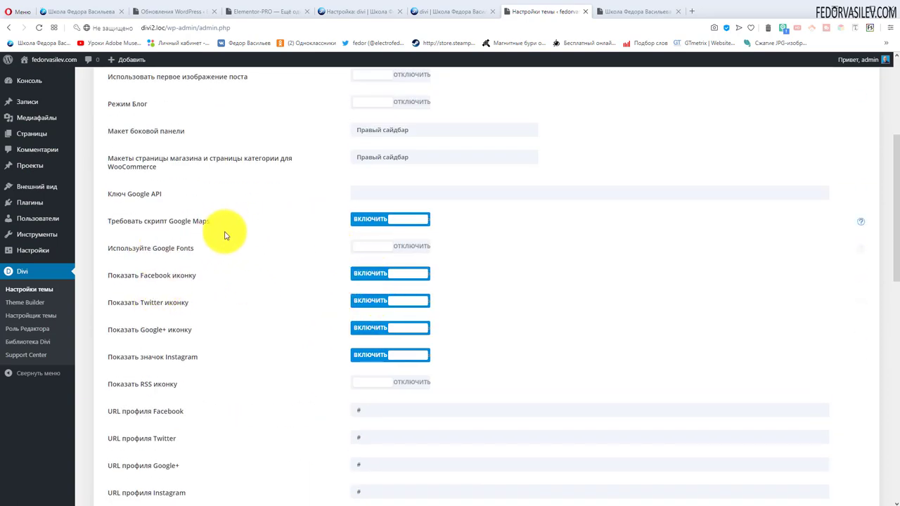
Disable the Google Maps script, the Twitter icon and the Google+ icon, save the theme options, and check the live site header
left_click(367, 223)
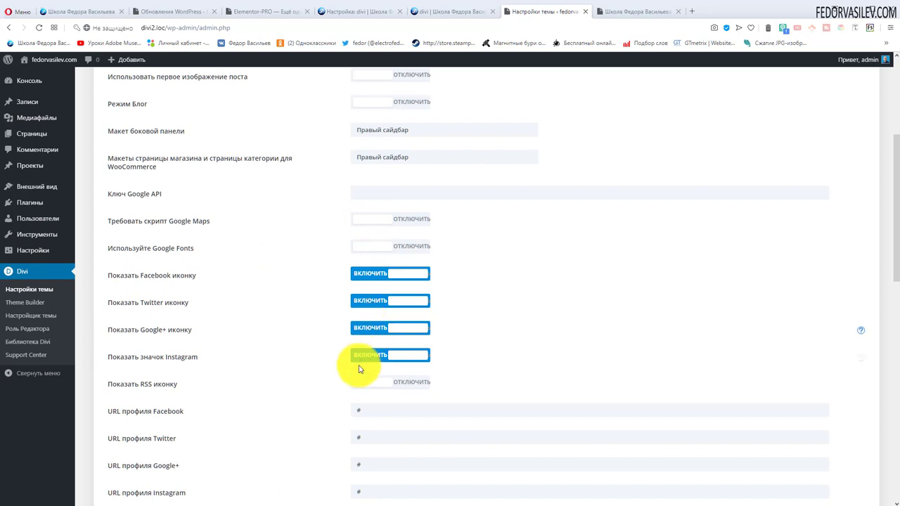
left_click(356, 329)
left_click(356, 302)
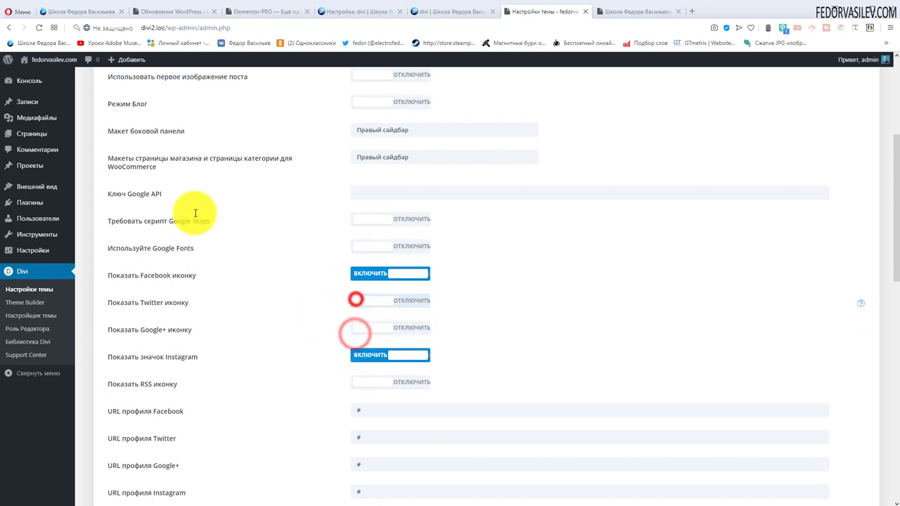
scroll(137, 169, "up", 4)
left_click(146, 90)
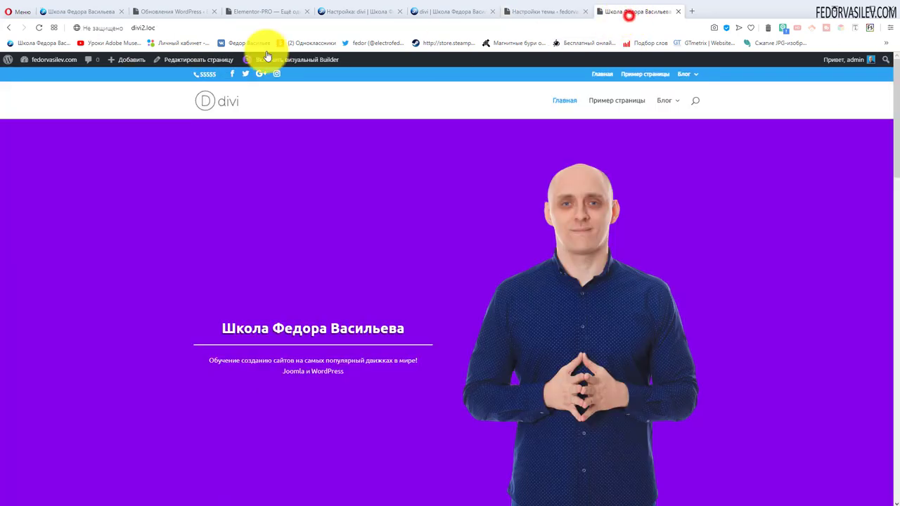
left_click(628, 15)
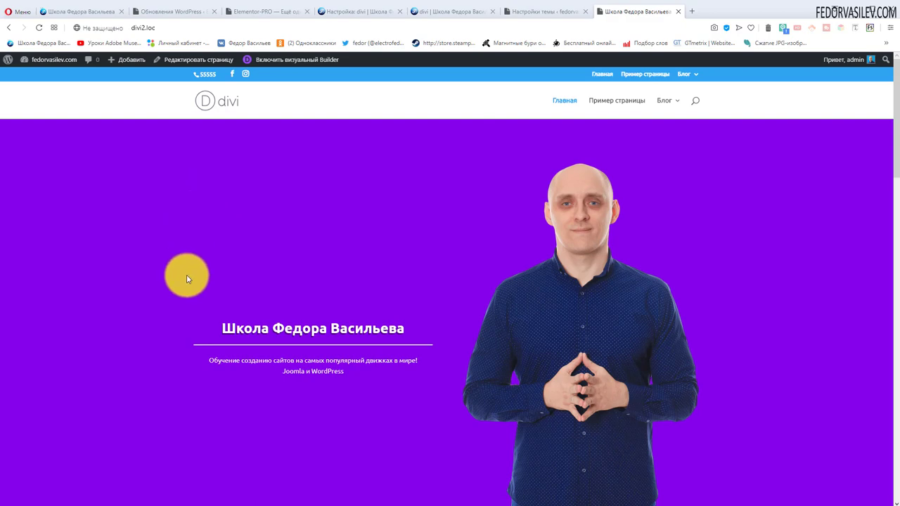
Examine the Facebook, Twitter, Google+ and Instagram profile URL fields in the Divi theme options
left_click(522, 17)
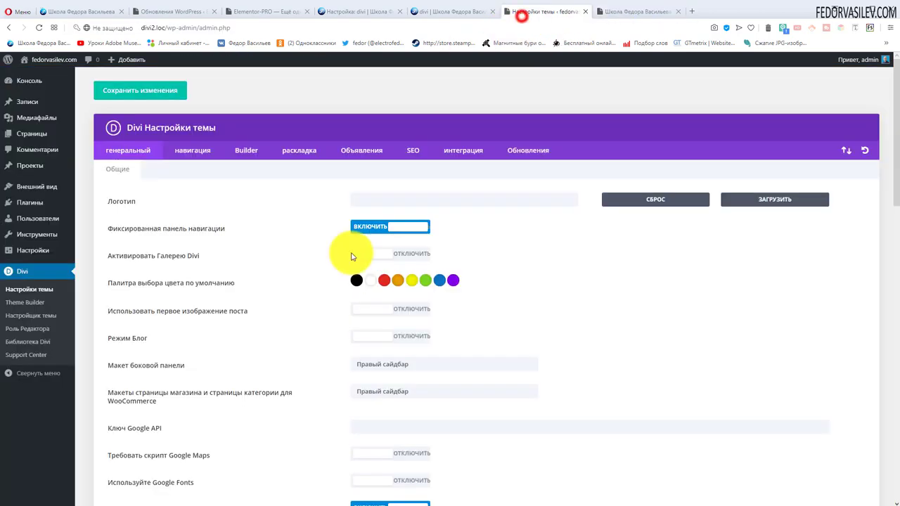
scroll(361, 251, "down", 4)
scroll(279, 302, "down", 5)
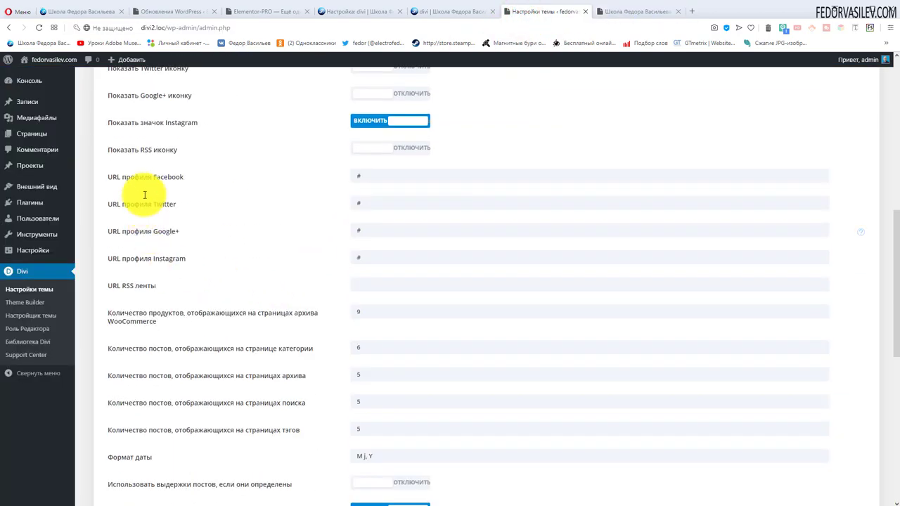
left_click(377, 179)
double_click(373, 201)
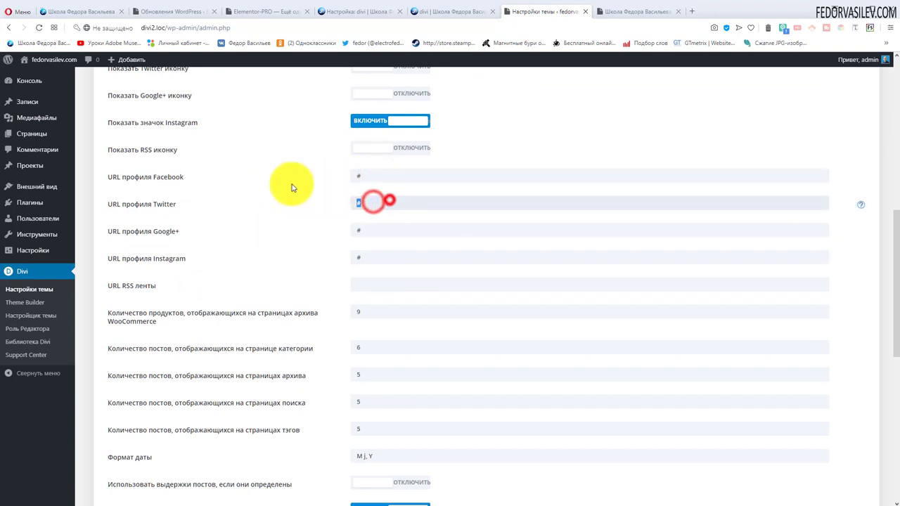
double_click(384, 177)
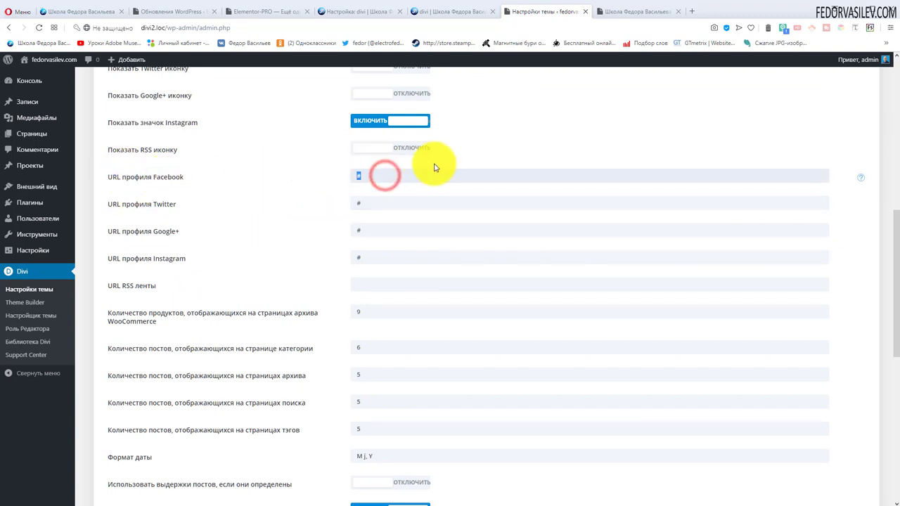
Return to the customizer's Элементы Header settings, clear the phone number, turn off the social network icons, and publish
scroll(416, 341, "up", 6)
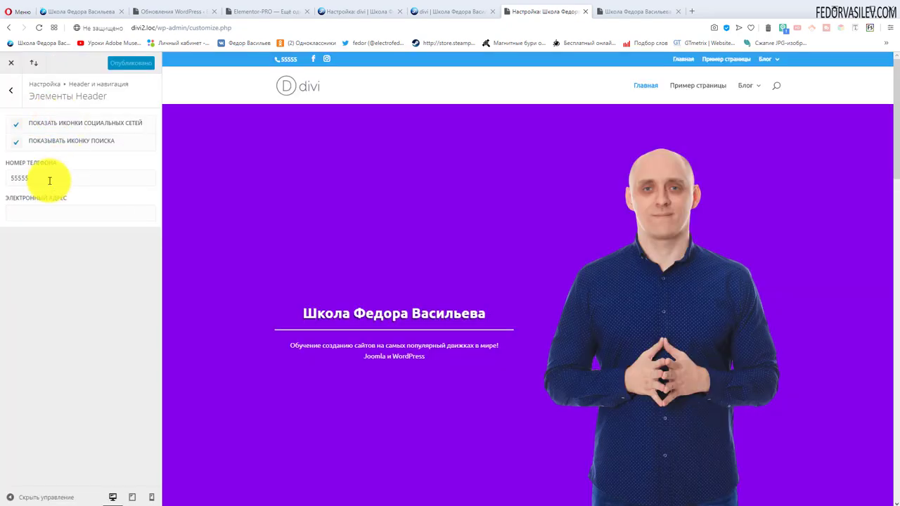
key("BackSpace")
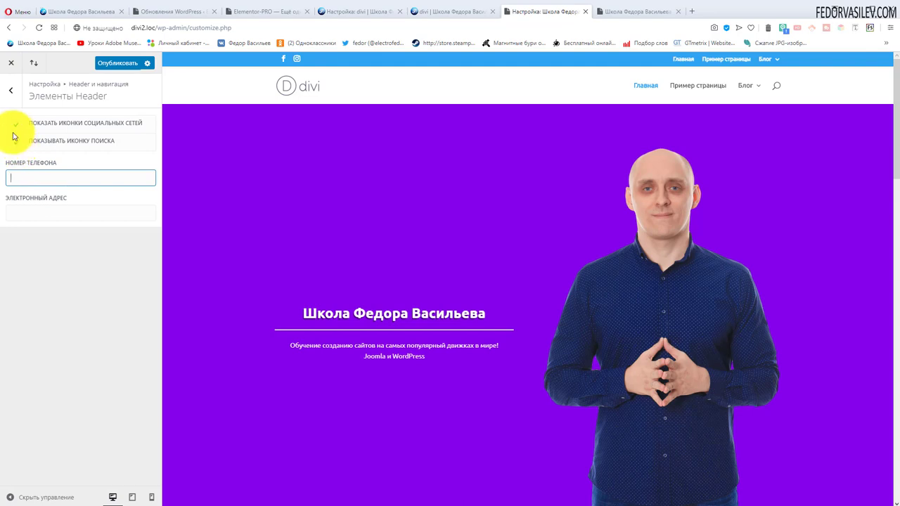
left_click(17, 125)
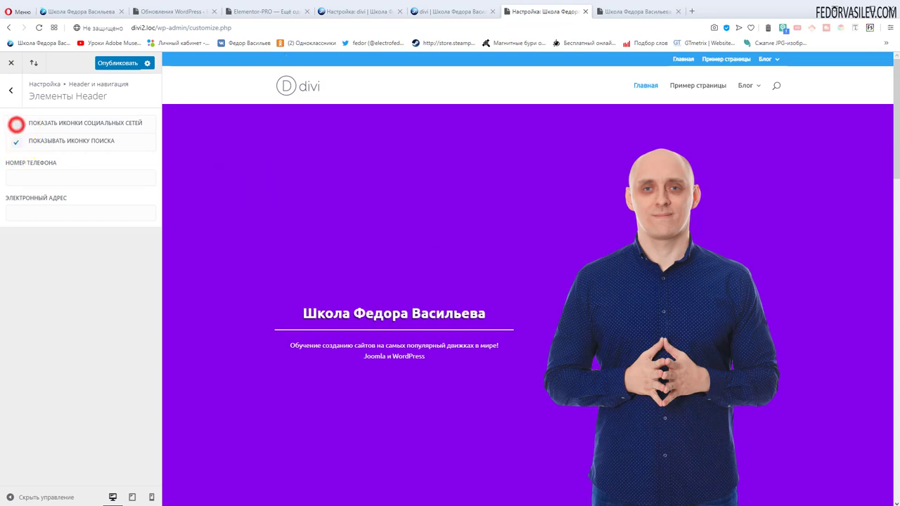
left_click(121, 67)
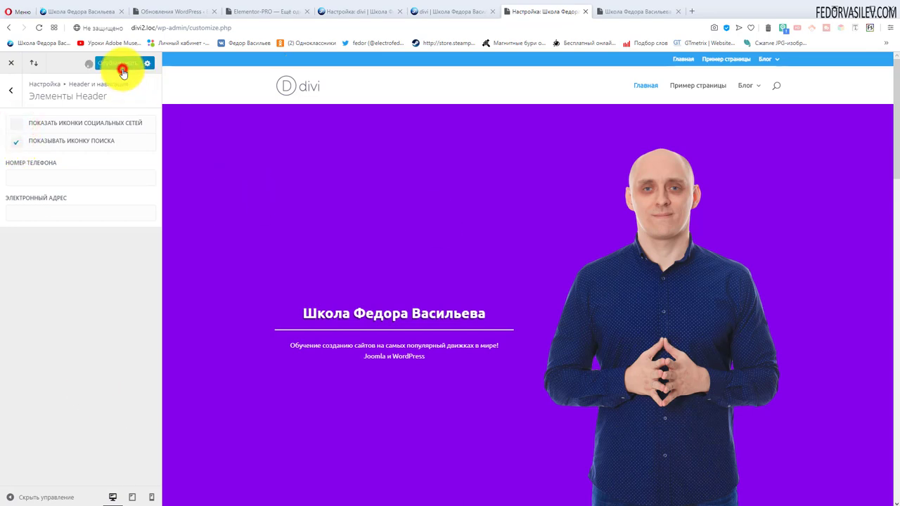
Leave the Header и навигация settings and open the Мобильное меню settings within Мобильные стили
left_click(10, 94)
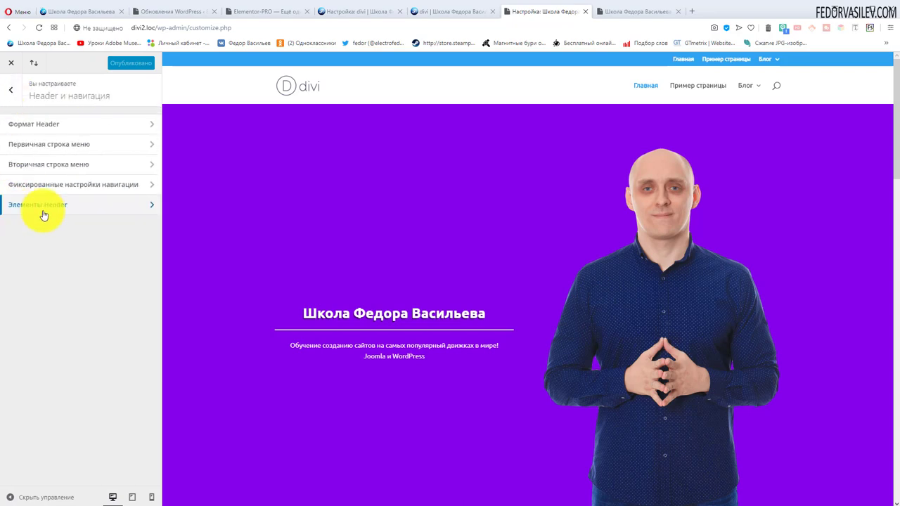
left_click(14, 93)
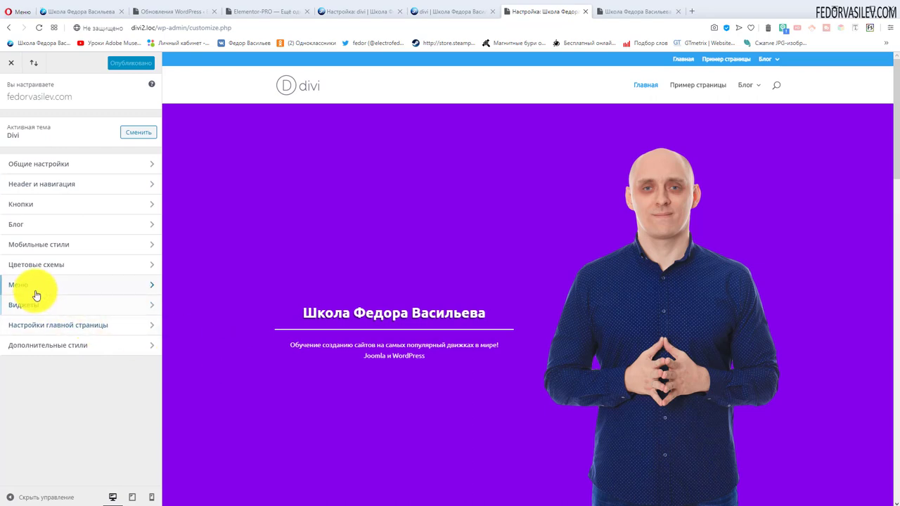
left_click(47, 244)
left_click(28, 163)
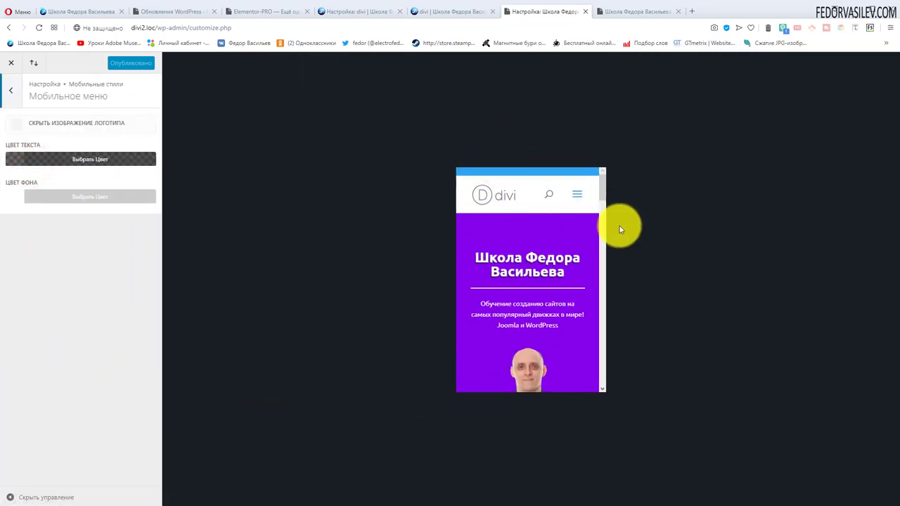
Try hiding the logo image in the mobile menu, restore it, and set the menu text colour to purple rgba(131,0,233,0.6)
left_click(16, 127)
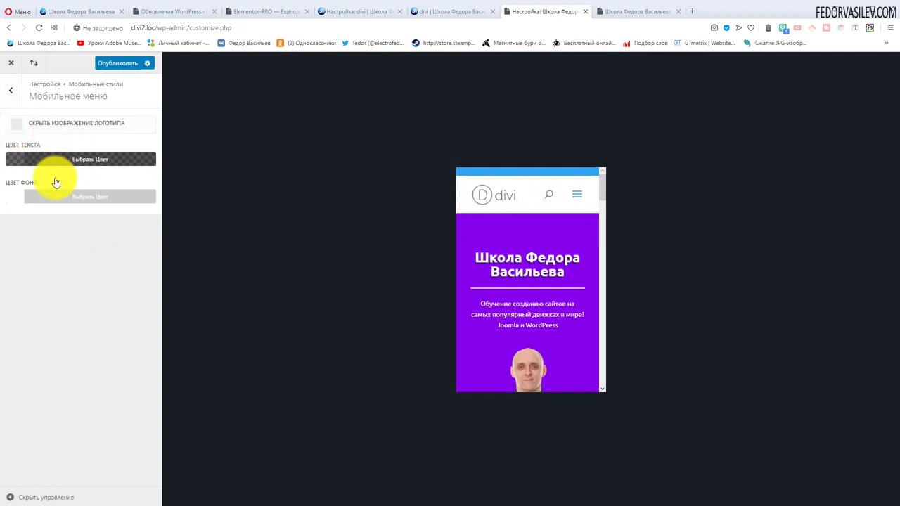
left_click(106, 151)
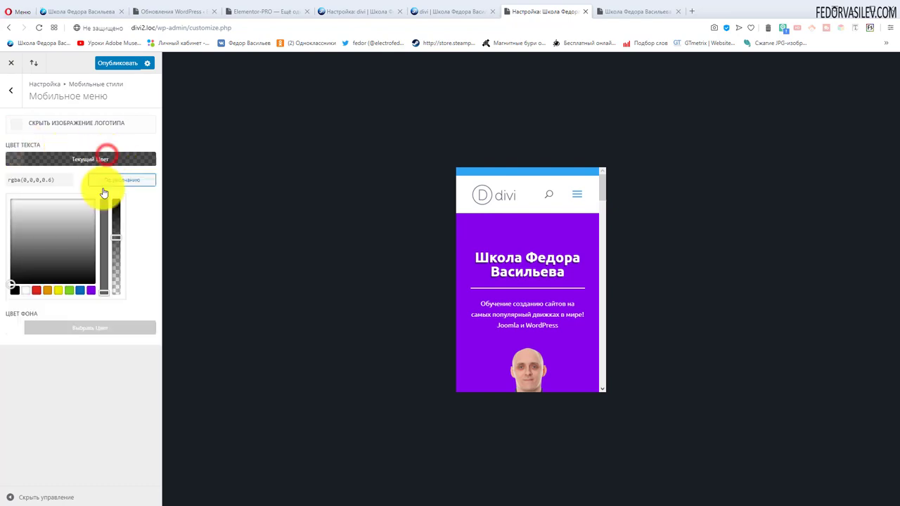
left_click(90, 291)
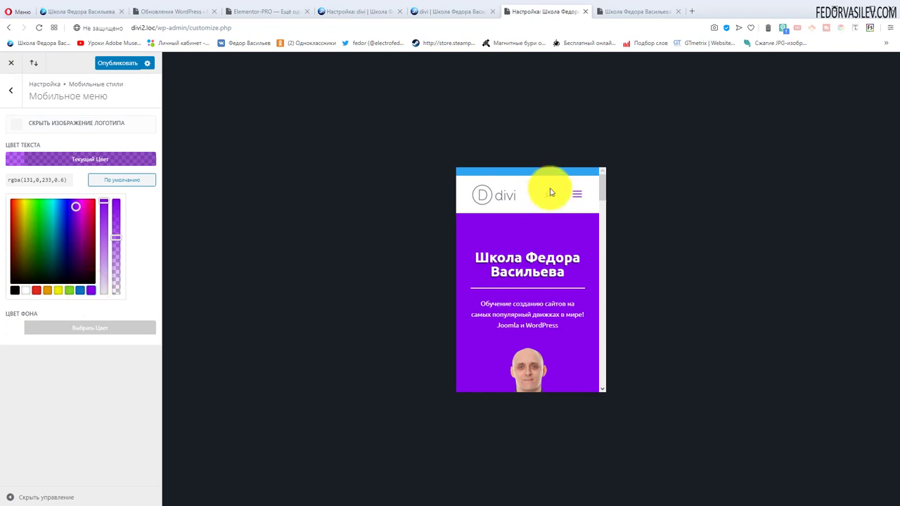
Expand the mobile menu in the phone preview and set its text colour to black rgba(0,0,0,0.6)
left_click(575, 198)
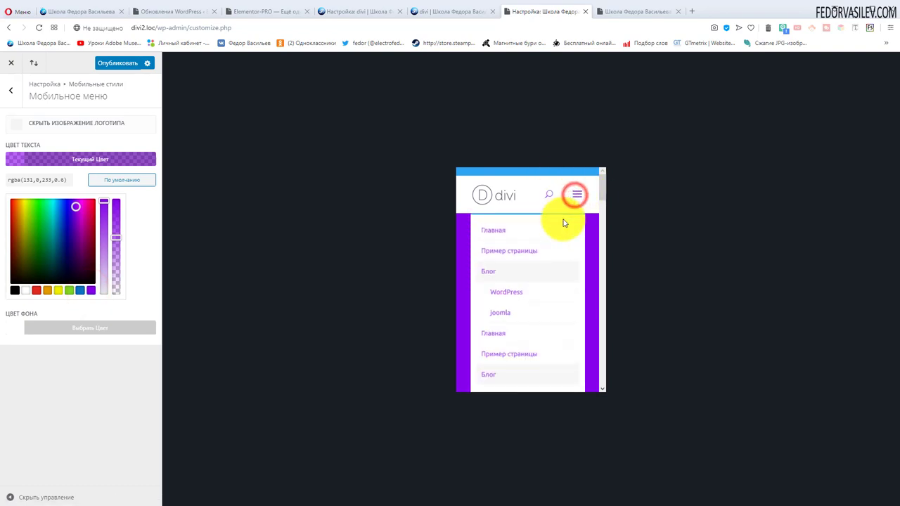
left_click(70, 290)
left_click(16, 292)
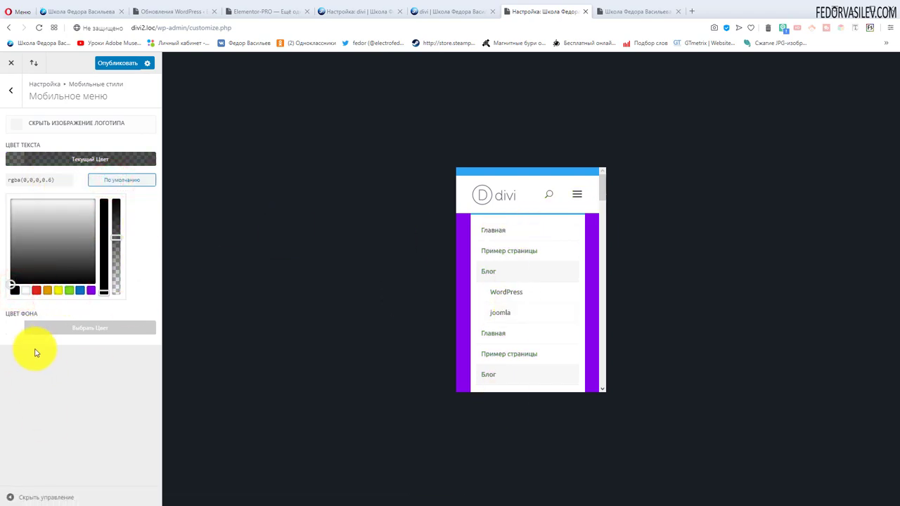
Try a yellow #edf000 background colour for the mobile menu and restore the default background
left_click(61, 336)
left_click(61, 334)
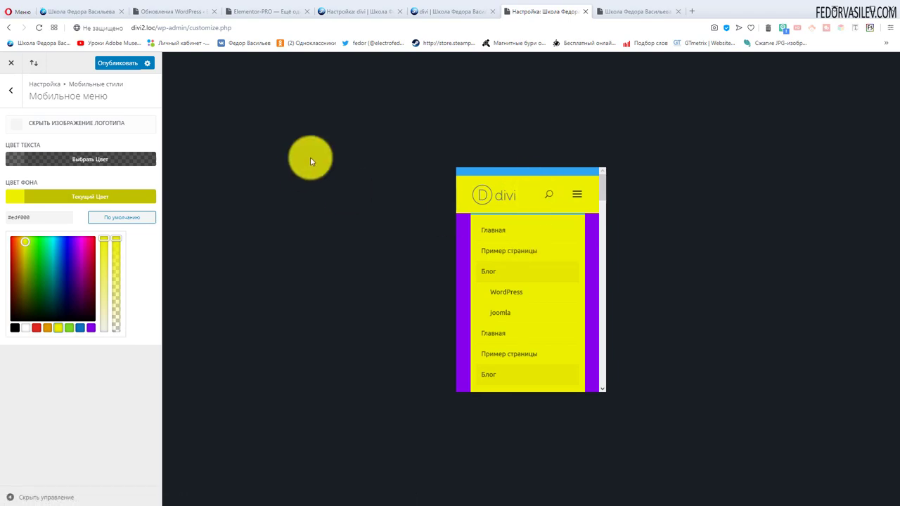
left_click(113, 218)
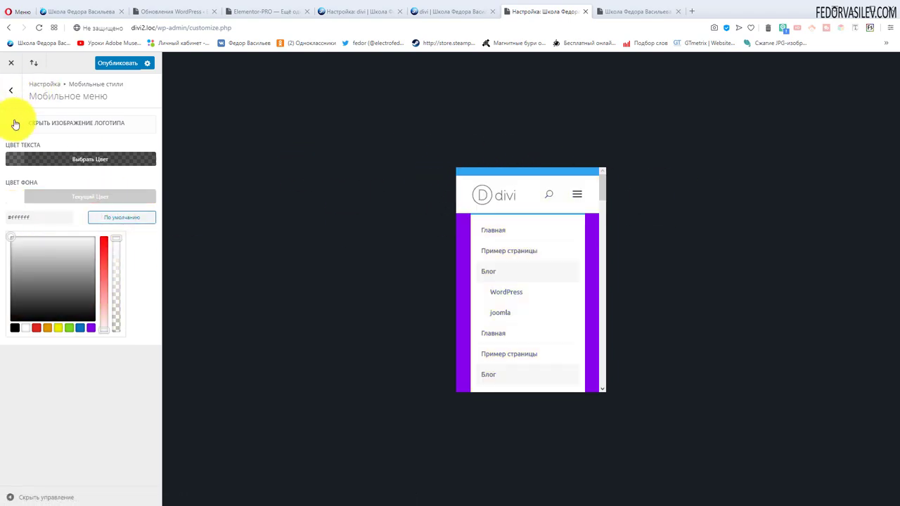
View the Телефон settings within Мобильные стили and return to the customizer's main settings list
left_click(12, 94)
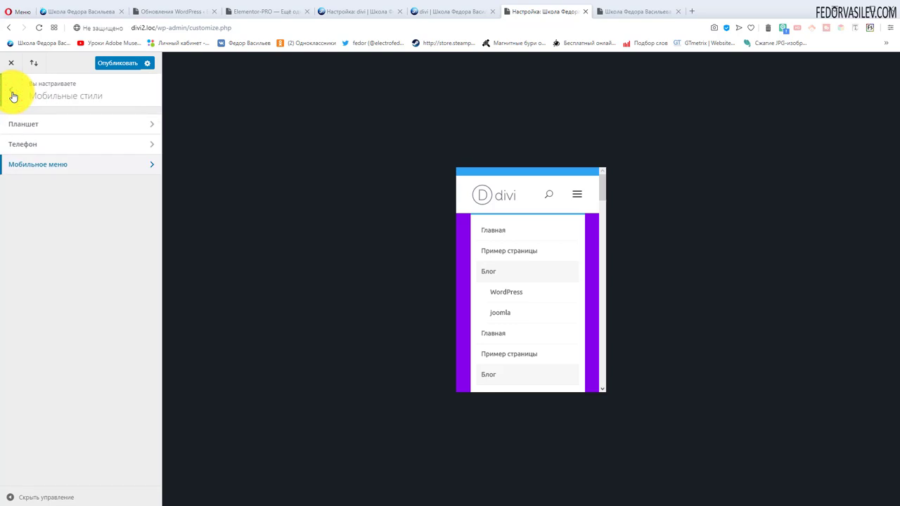
left_click(29, 145)
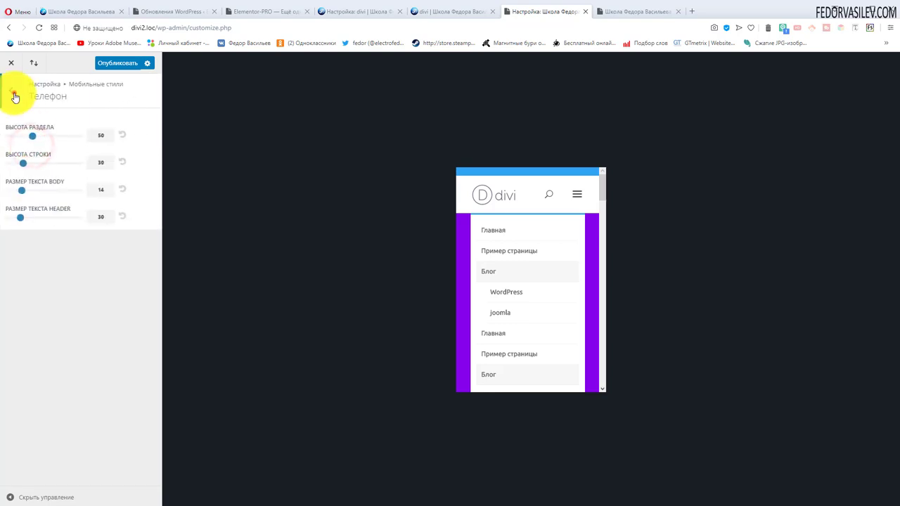
left_click(14, 94)
left_click(15, 97)
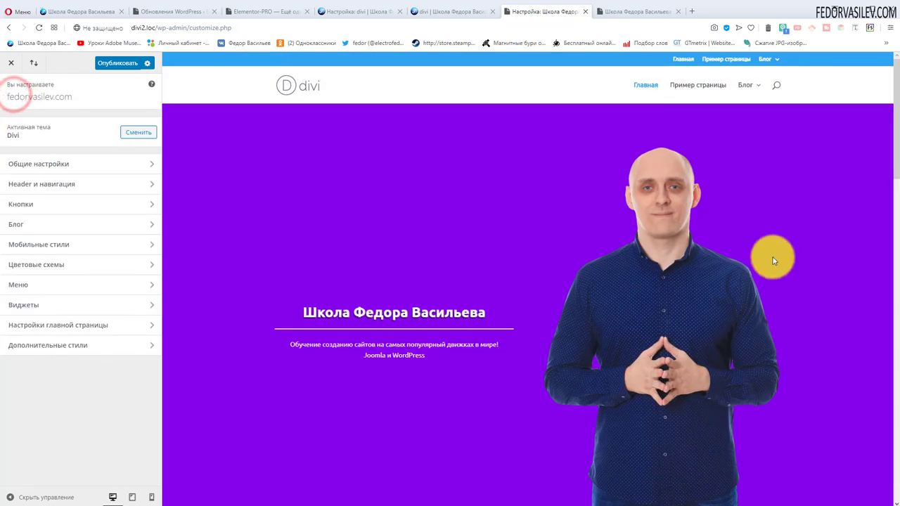
Examine how the header behaves in the desktop preview while the page scrolls down and back up
scroll(516, 221, "down", 6)
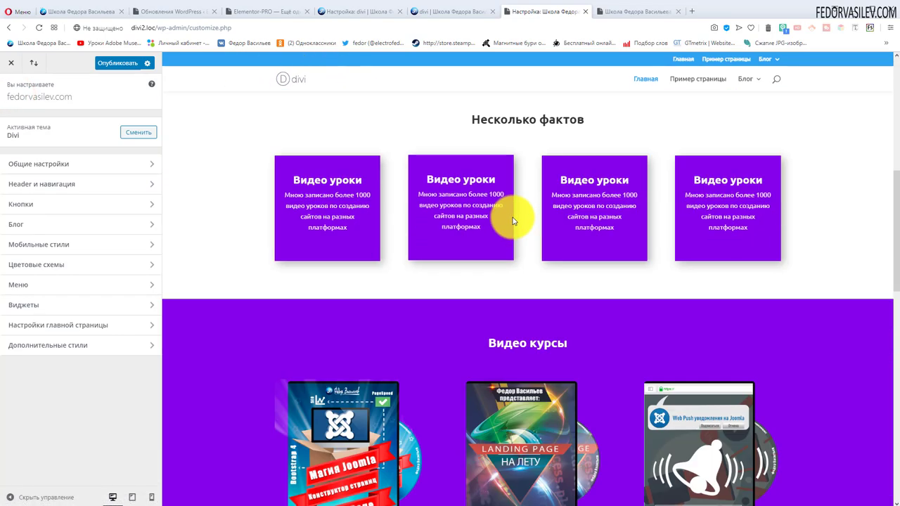
scroll(513, 217, "up", 8)
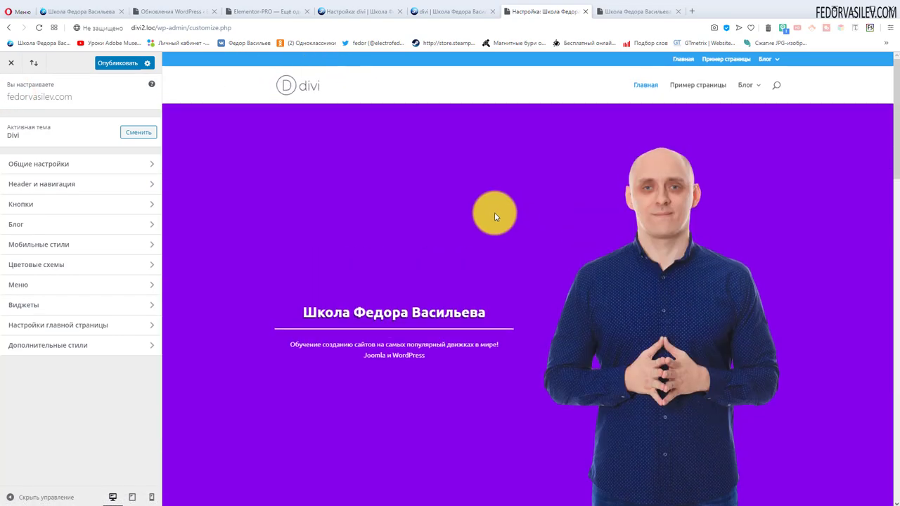
scroll(494, 212, "down", 5)
scroll(412, 272, "up", 6)
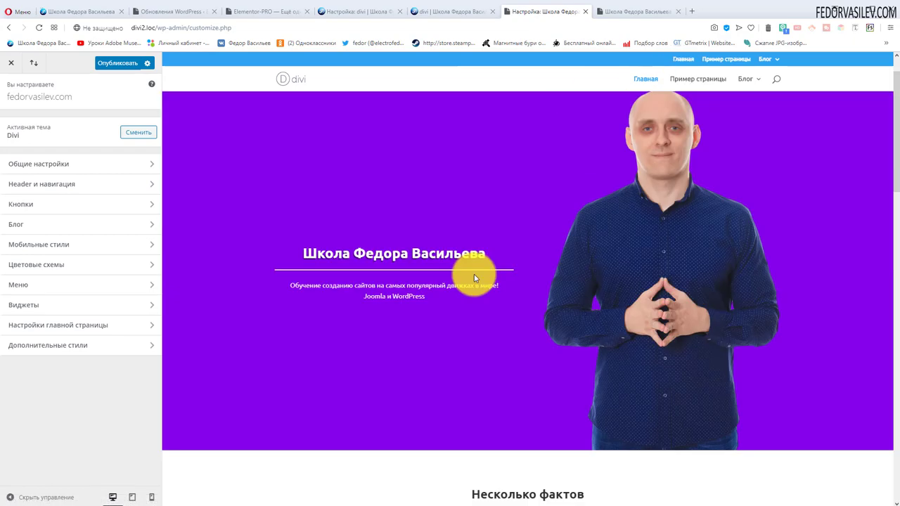
scroll(391, 191, "down", 6)
scroll(457, 352, "up", 6)
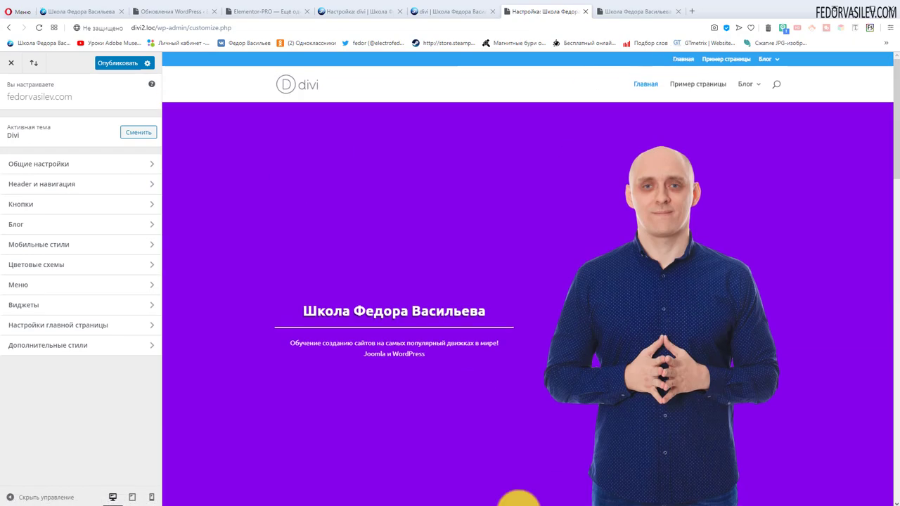
scroll(464, 359, "down", 5)
scroll(445, 327, "up", 5)
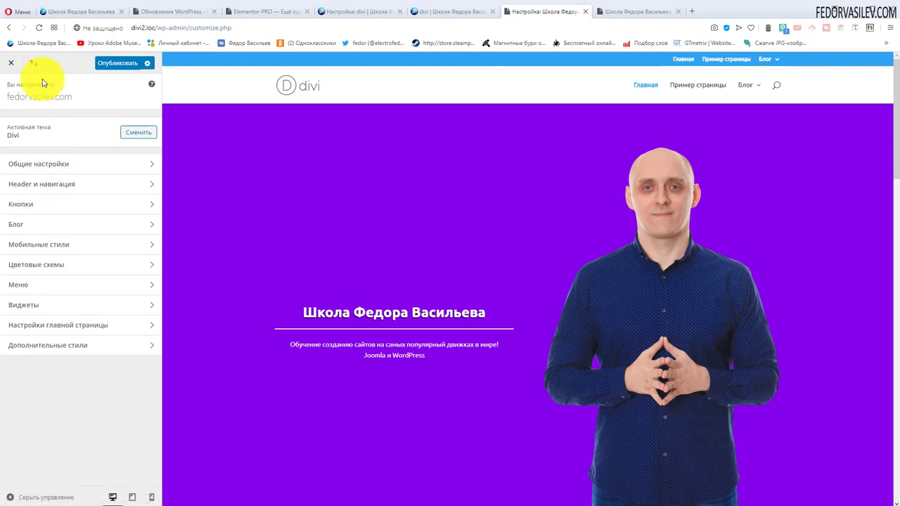
Close the customizer without publishing and open the Divi theme options (Настройки темы)
left_click(11, 63)
left_click(511, 86)
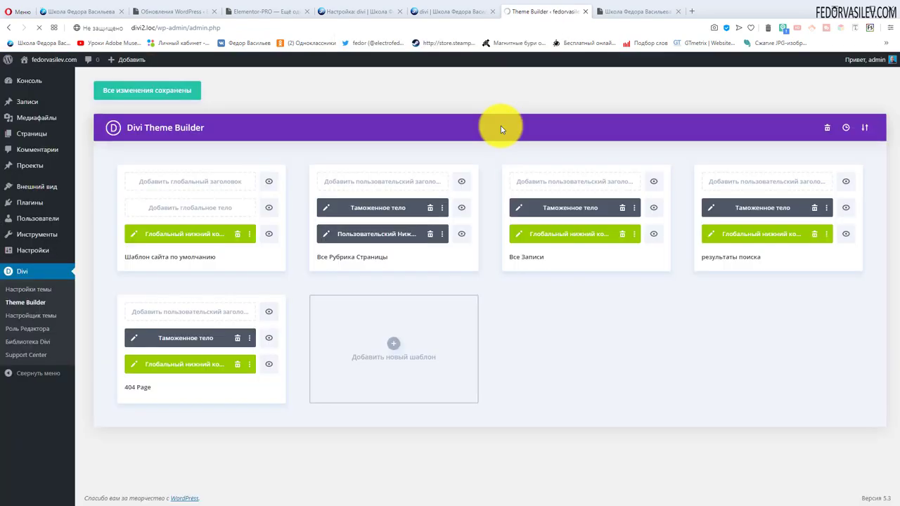
left_click(31, 289)
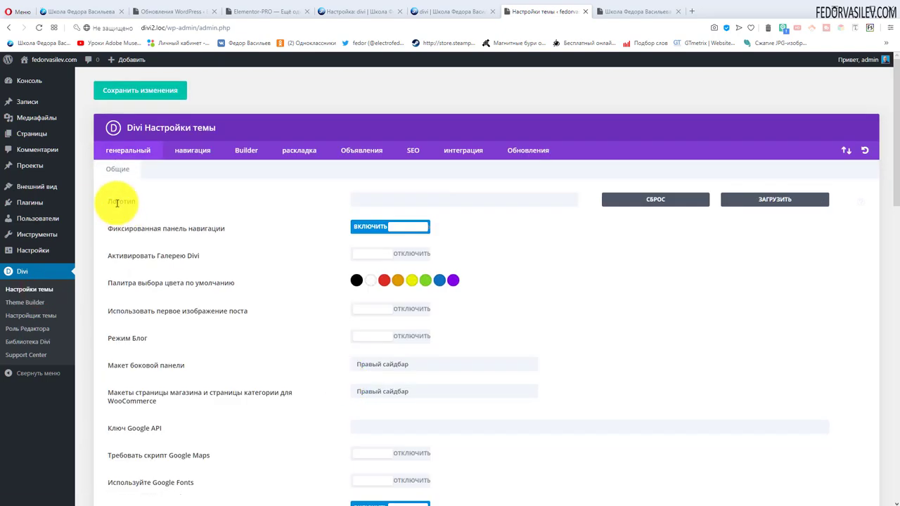
Set the site logo to logo-2015-2.png from the media library and save the theme options
left_click(754, 199)
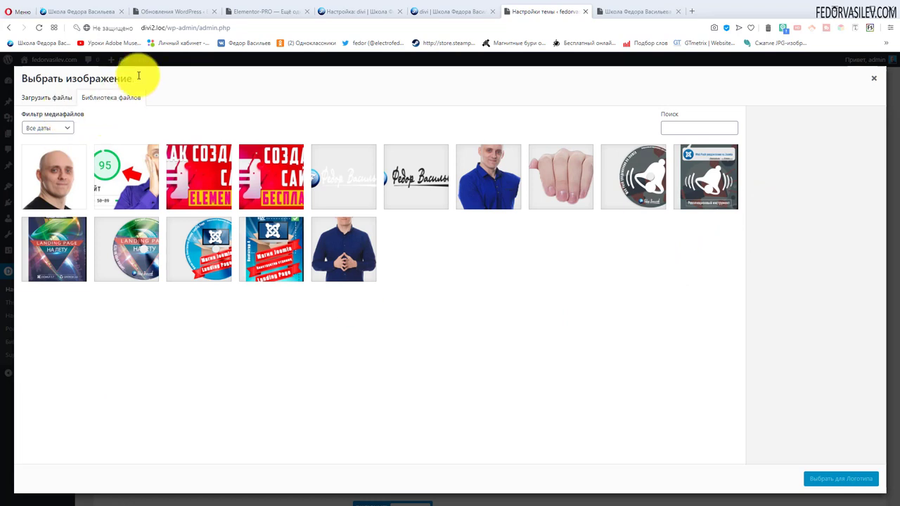
left_click(417, 179)
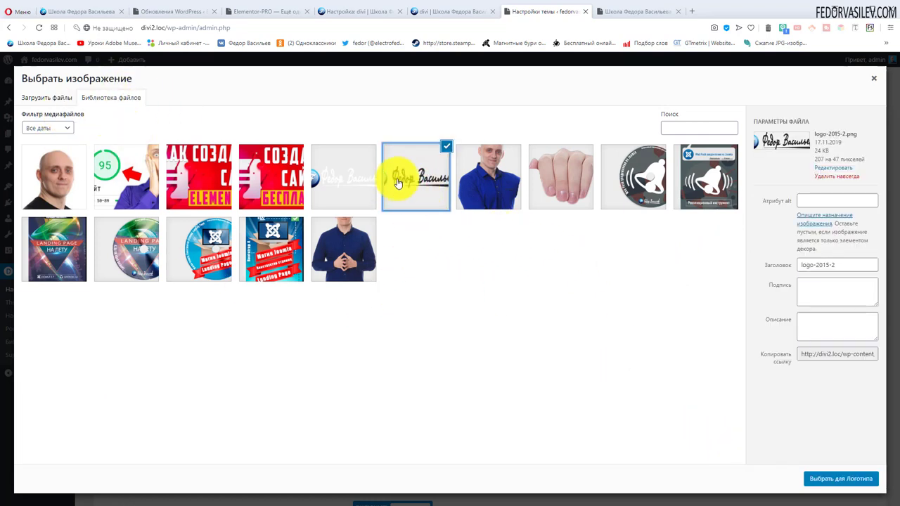
left_click(819, 482)
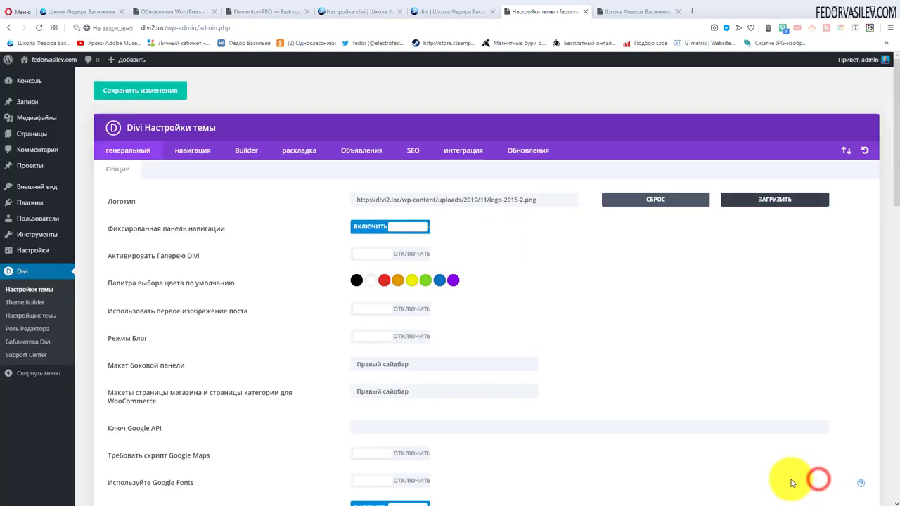
left_click(141, 90)
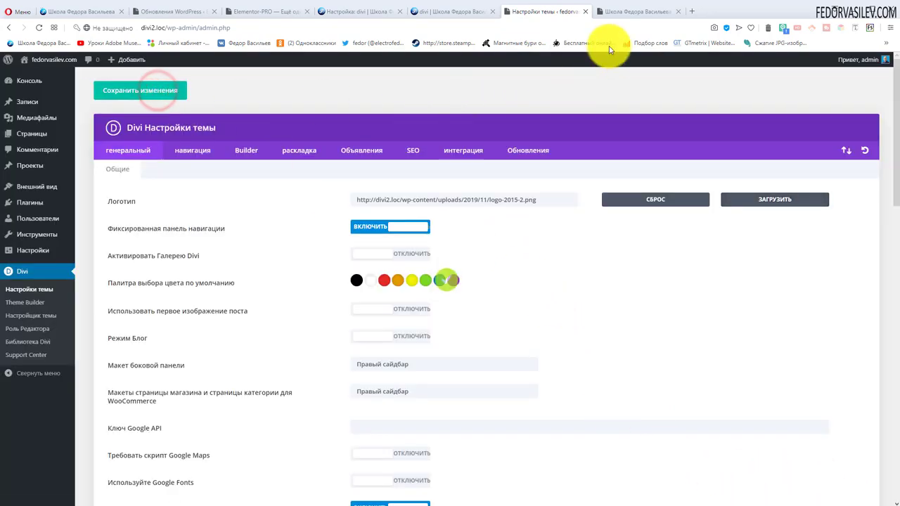
Reload the live homepage and check the logo in the header while the page scrolls
left_click(622, 12)
left_click(39, 28)
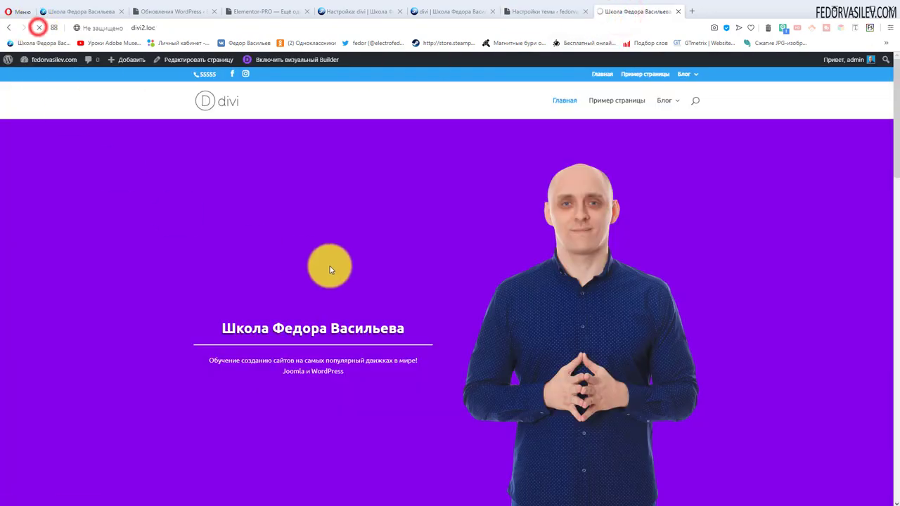
scroll(342, 214, "down", 4)
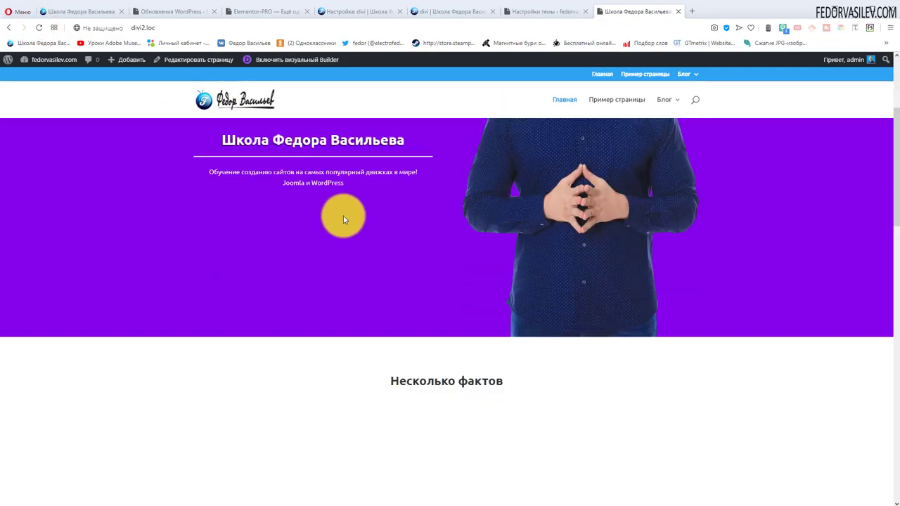
scroll(340, 208, "up", 4)
scroll(321, 201, "down", 5)
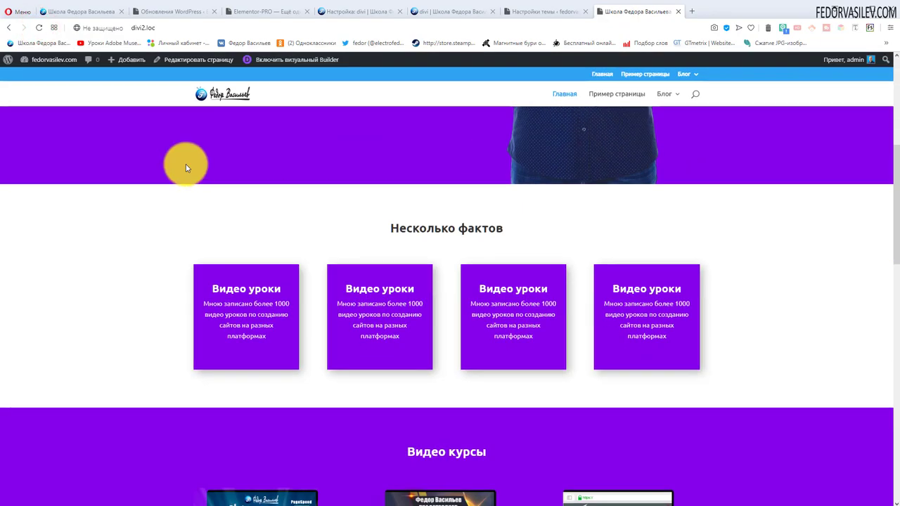
scroll(412, 260, "up", 5)
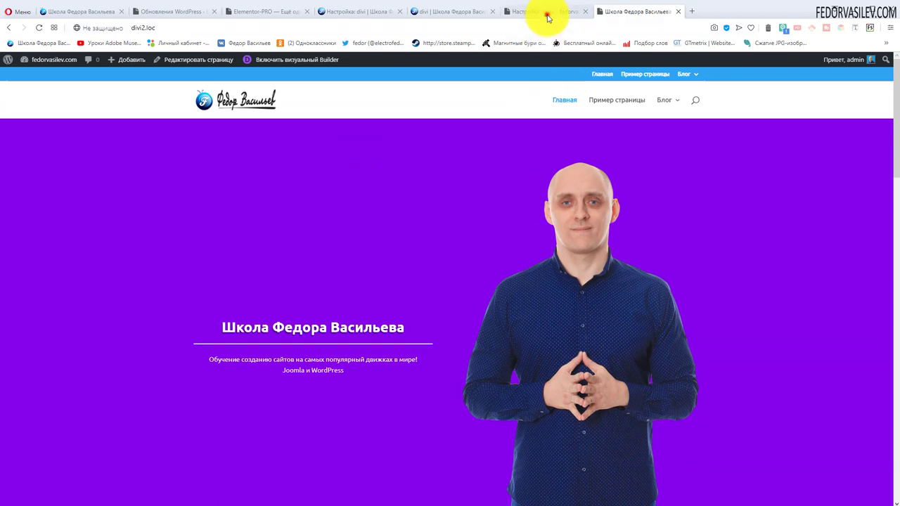
Turn off the fixed navigation bar (Фиксированная панель навигации) in the Divi theme options and save the changes
left_click(546, 12)
left_click(346, 228)
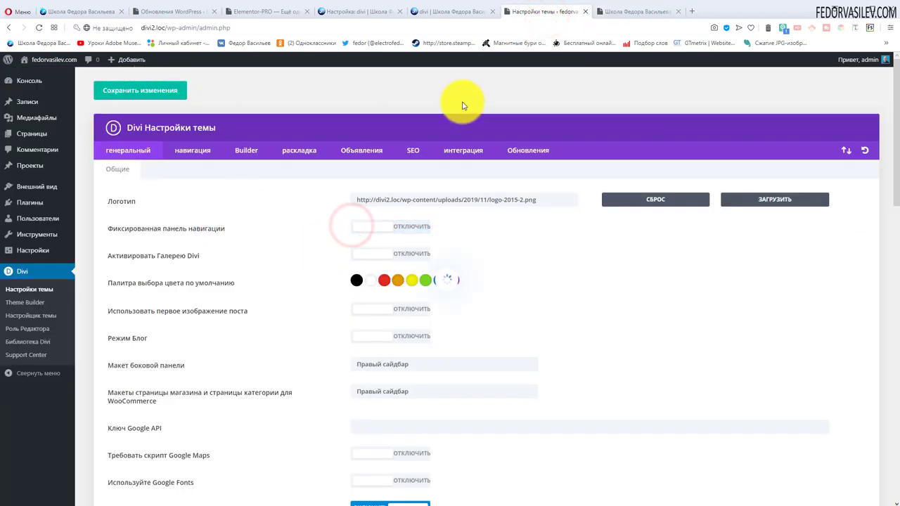
Reload the live homepage and examine the header's behaviour while scrolling with the fixed navigation bar off
left_click(623, 14)
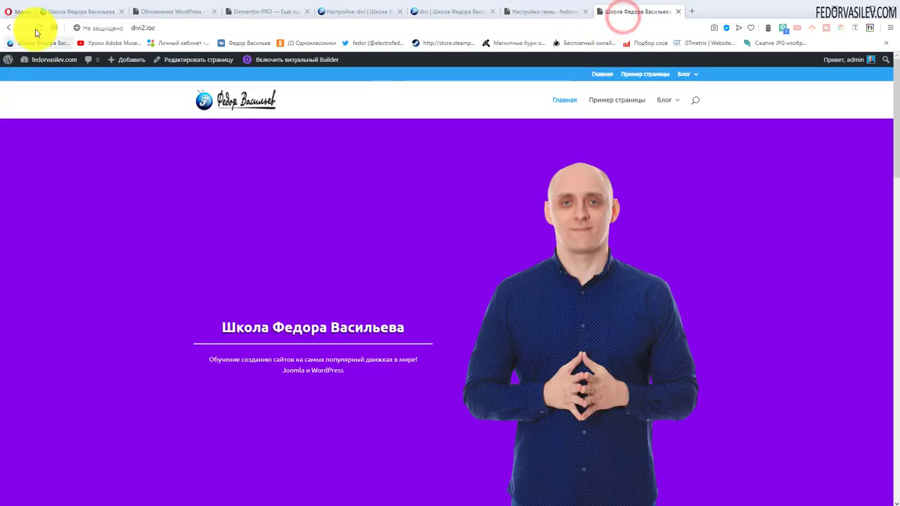
scroll(456, 241, "down", 3)
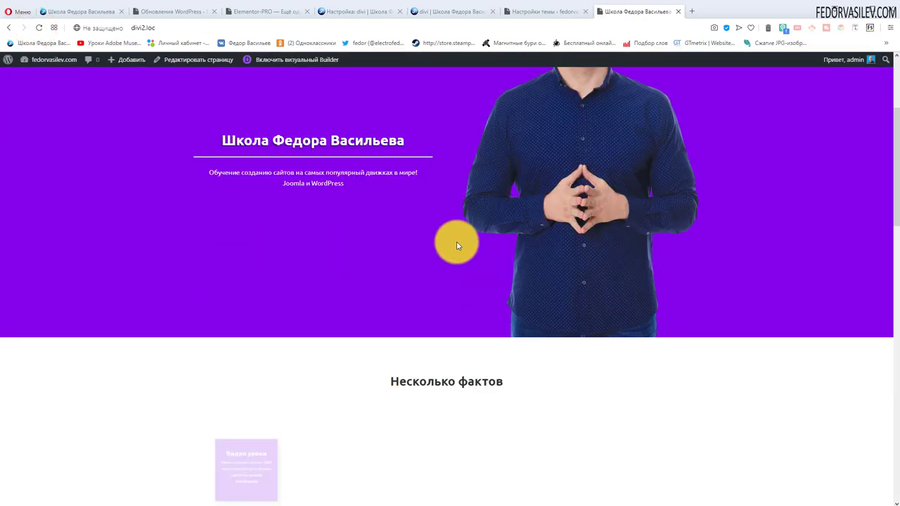
scroll(457, 243, "up", 1)
scroll(456, 242, "up", 2)
scroll(457, 241, "down", 10)
scroll(455, 239, "up", 12)
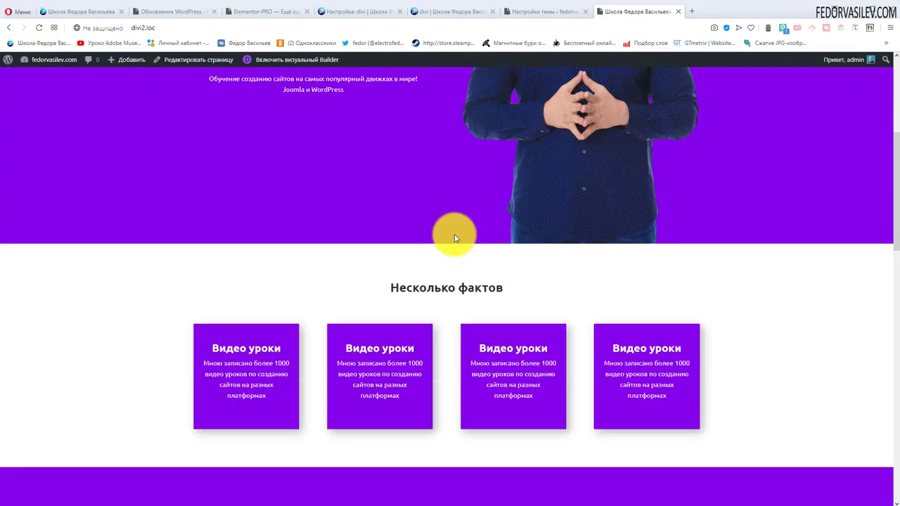
scroll(446, 244, "down", 5)
scroll(445, 242, "up", 5)
scroll(445, 242, "down", 8)
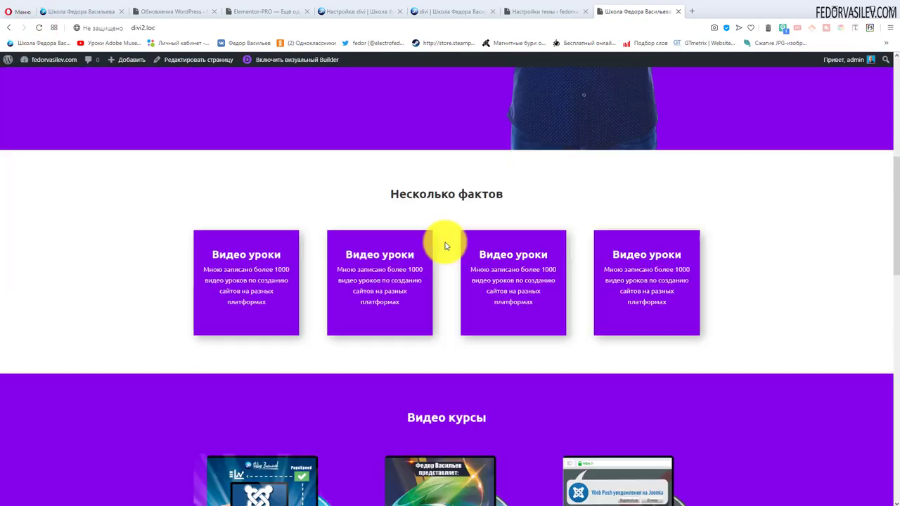
scroll(443, 250, "up", 8)
Examine the live homepage from the header down to the footer contact form and return to the Divi theme options
left_click(546, 11)
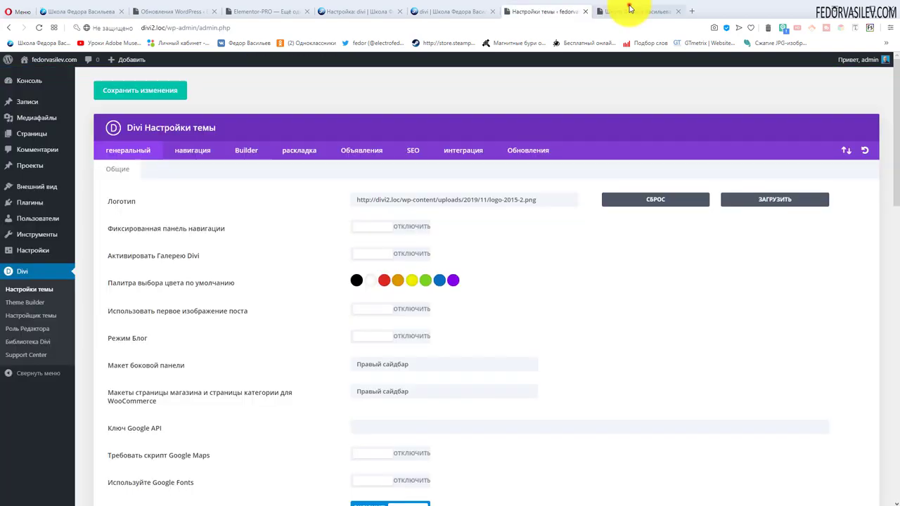
left_click(628, 11)
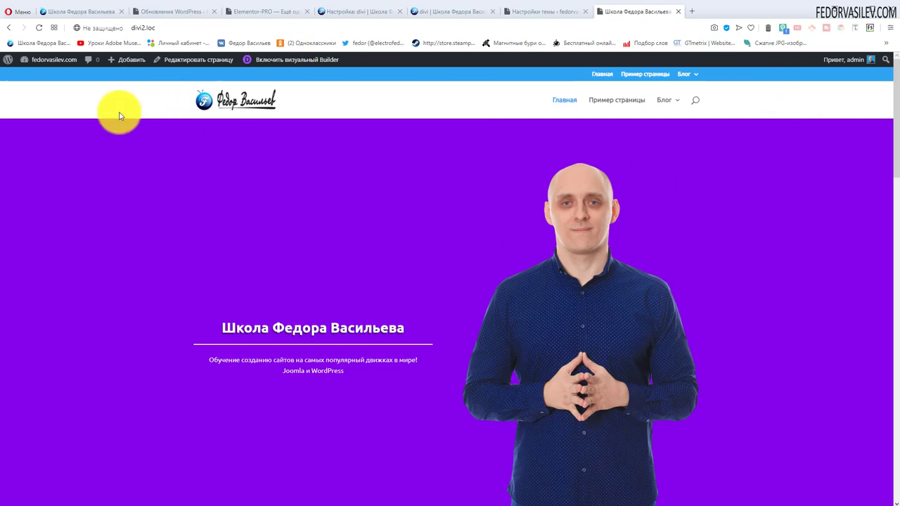
scroll(273, 259, "down", 15)
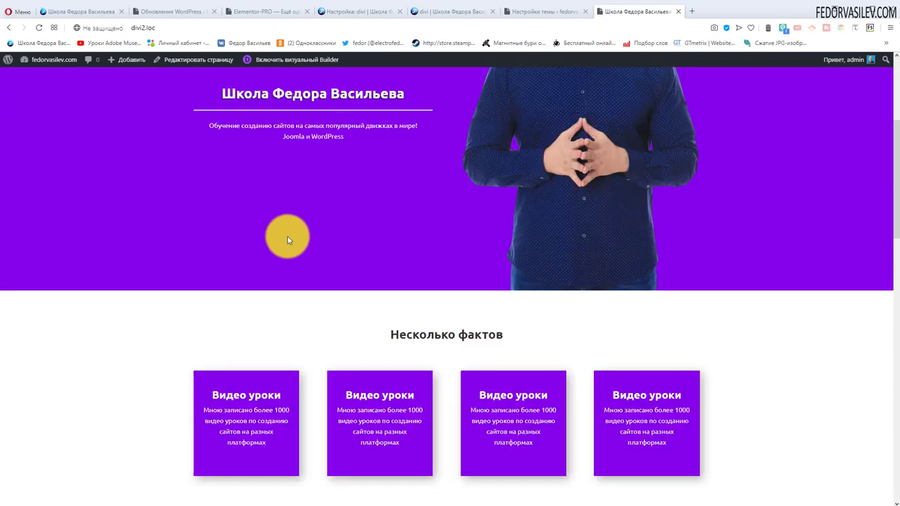
scroll(279, 222, "down", 7)
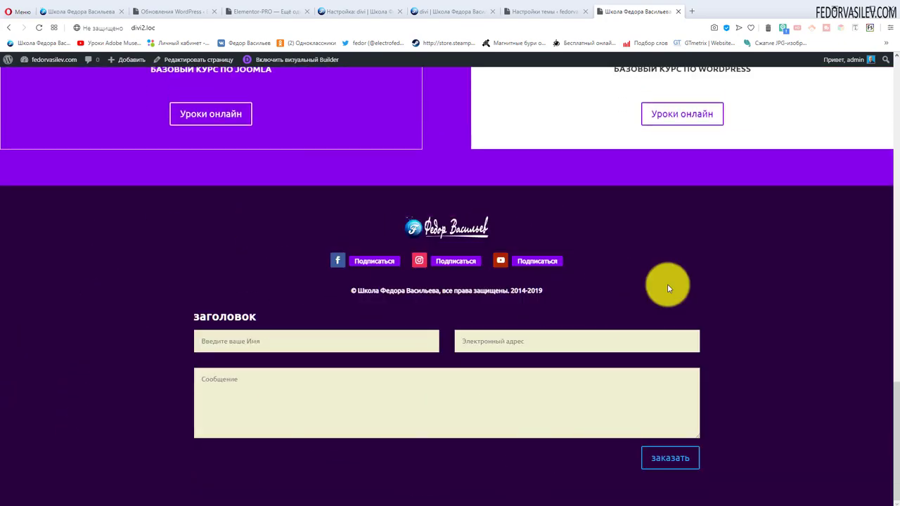
scroll(401, 402, "up", 10)
scroll(370, 404, "up", 12)
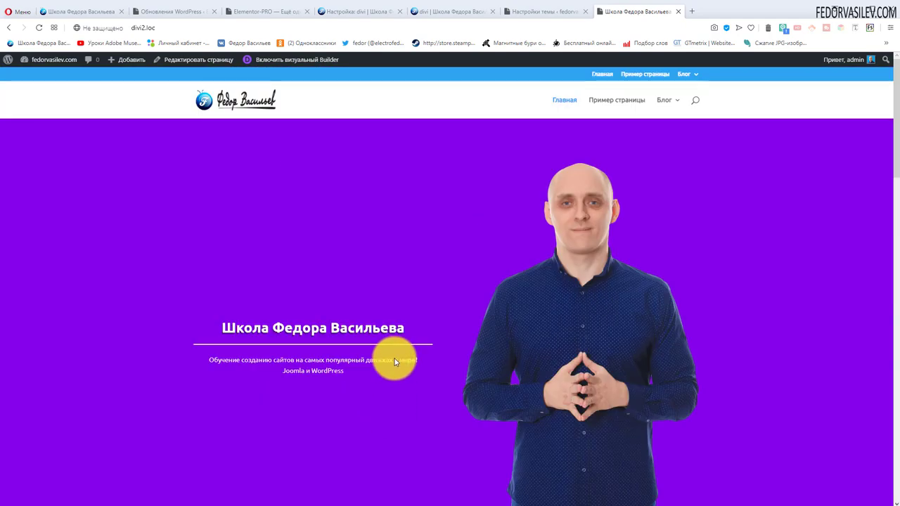
left_click(548, 15)
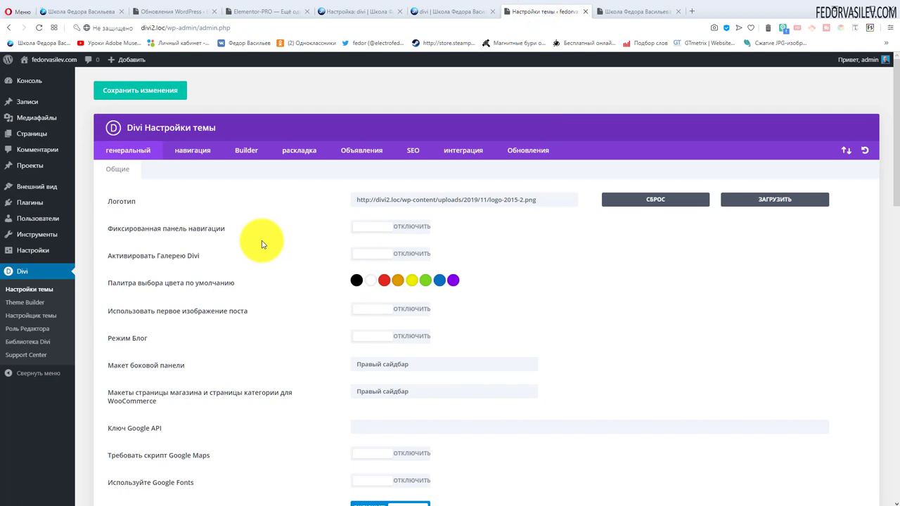
left_click(616, 13)
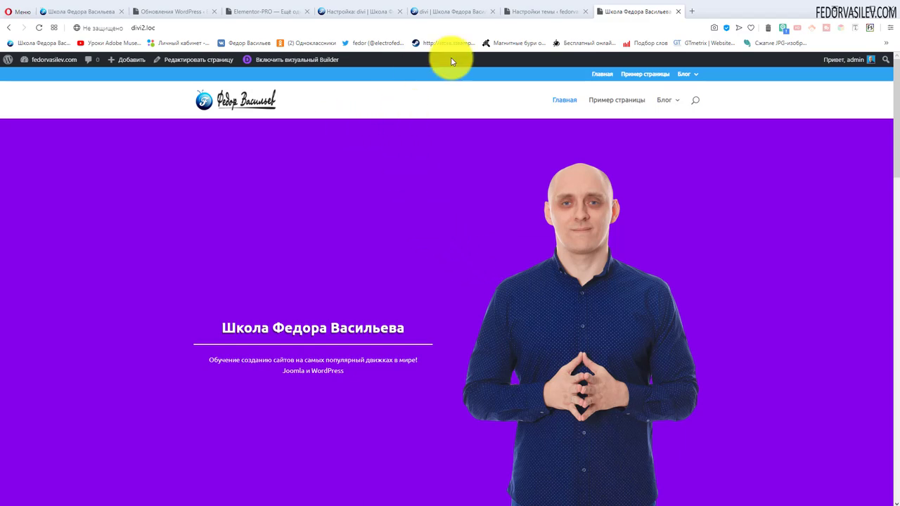
left_click(525, 14)
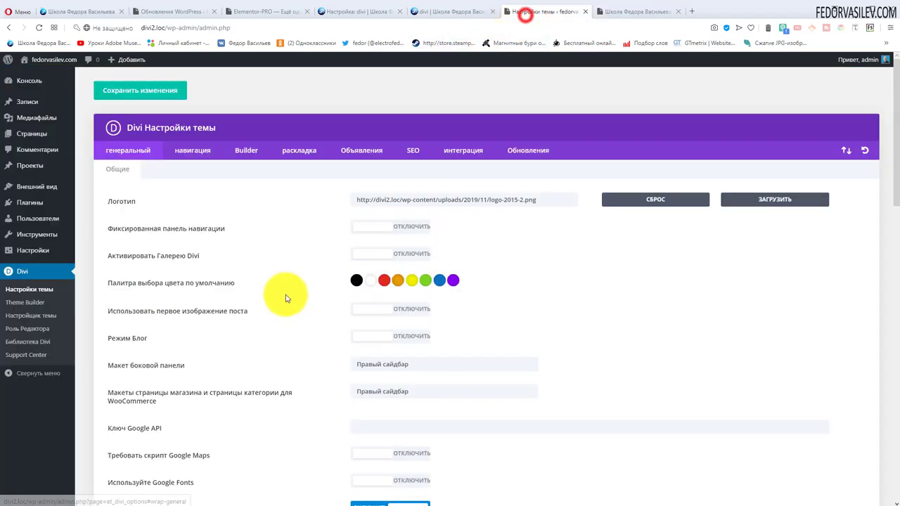
Open the Divi Theme Builder and start building a global header from scratch for the default site template (Шаблон сайта по умолчанию)
left_click(15, 304)
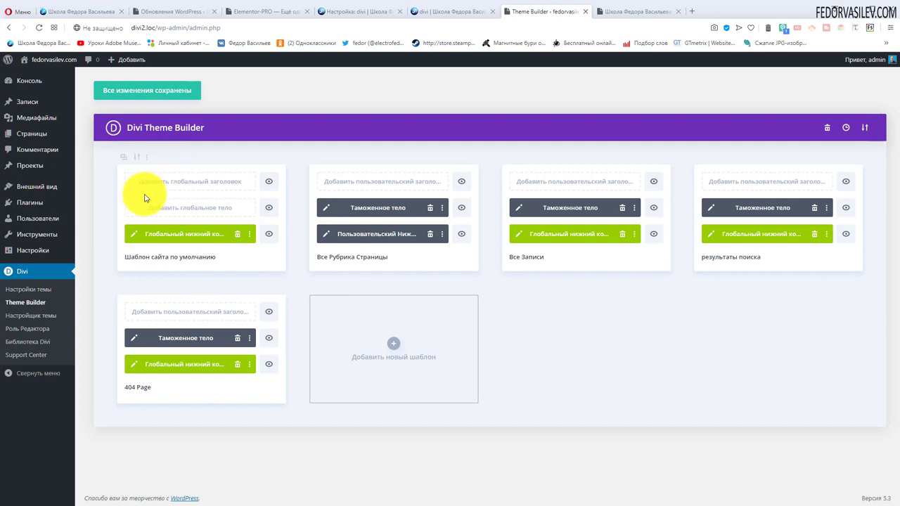
left_click(210, 185)
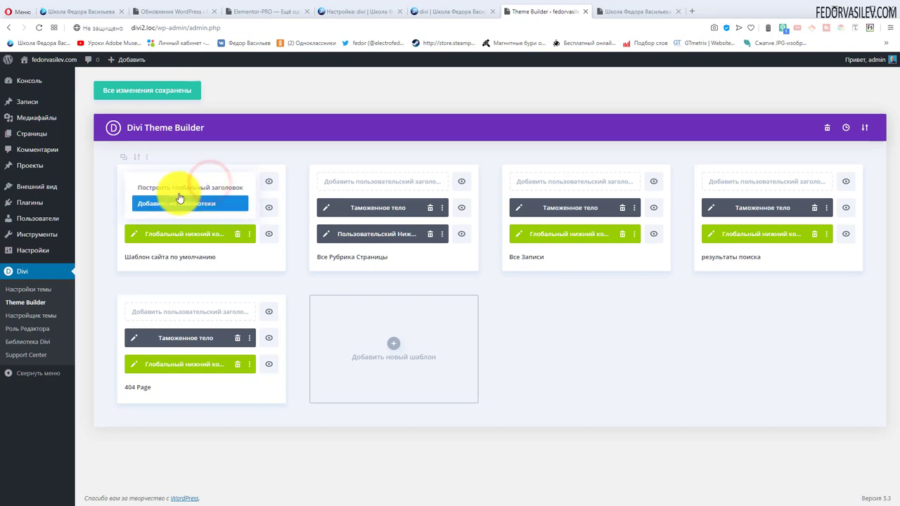
left_click(179, 190)
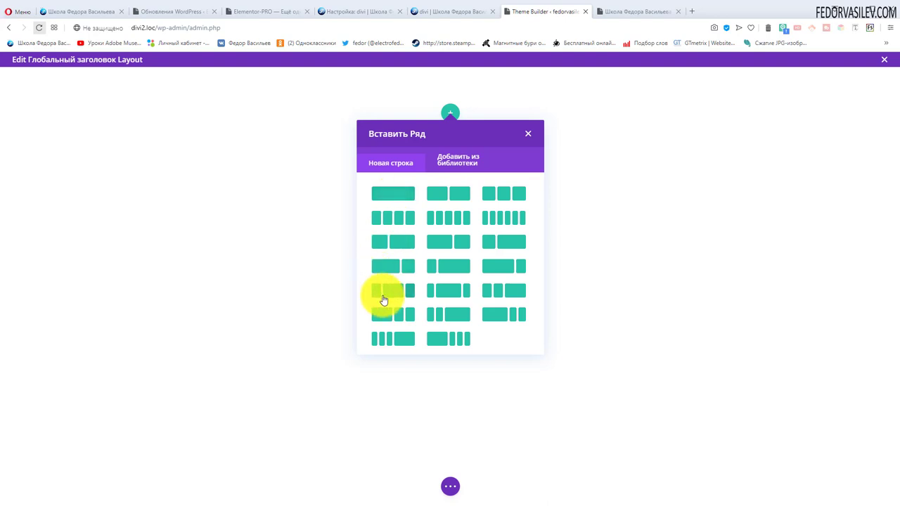
Insert a single-column row into the global header layout and add a menu module (Меню) to it
left_click(391, 198)
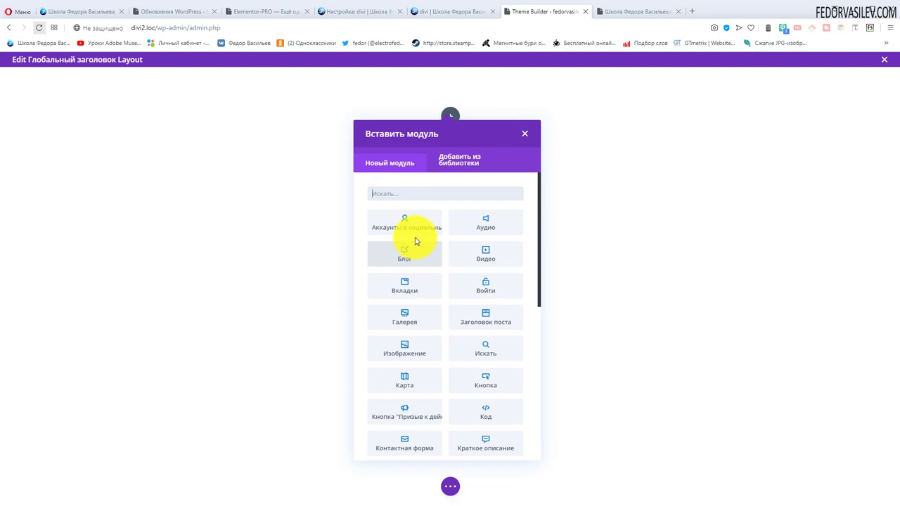
scroll(415, 241, "down", 2)
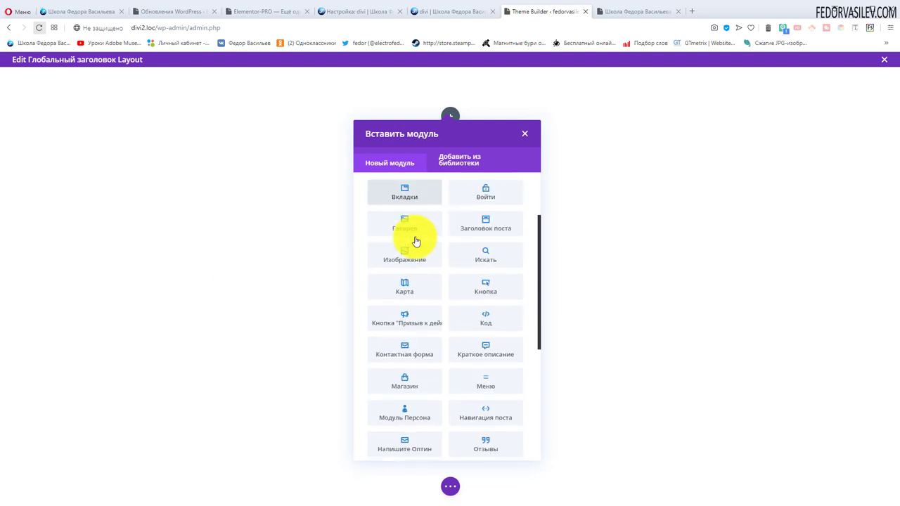
left_click(488, 380)
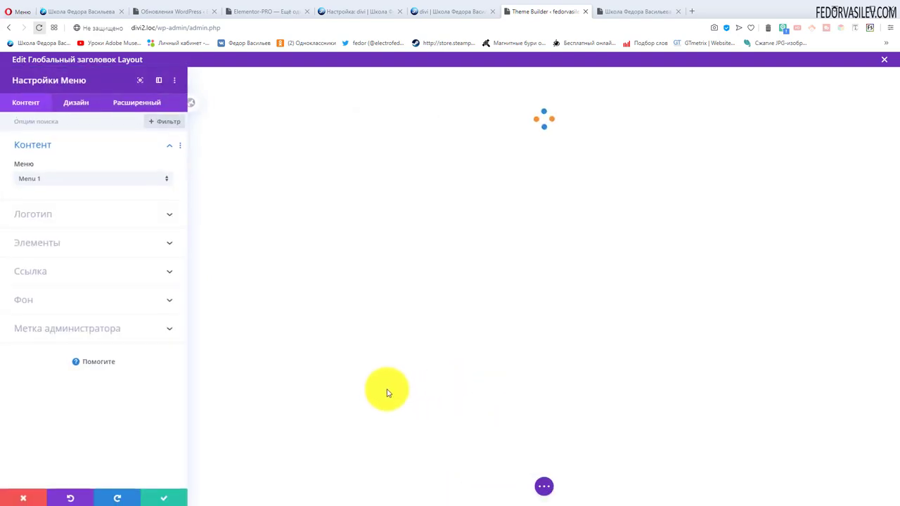
Review the available menus in the module's content settings, keep Menu 1, and check the Блог submenu in the preview
left_click(59, 177)
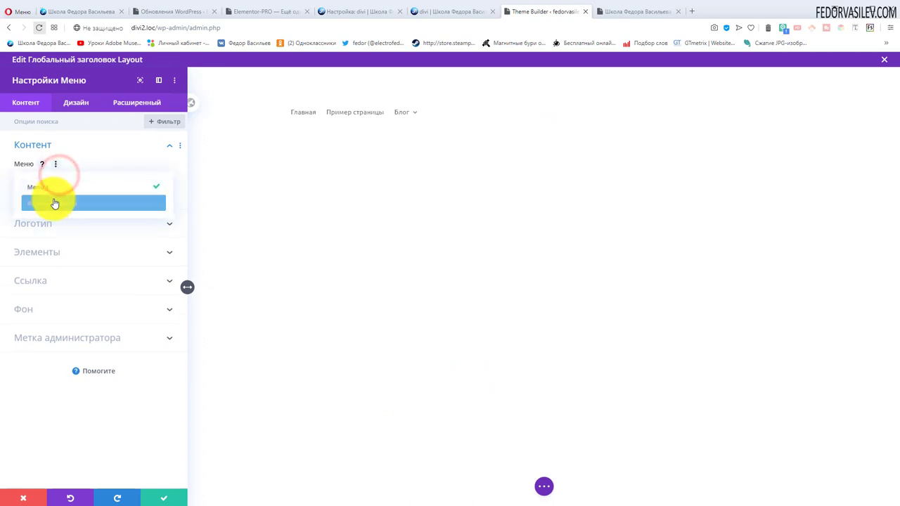
left_click(55, 203)
left_click(52, 190)
left_click(45, 208)
left_click(47, 203)
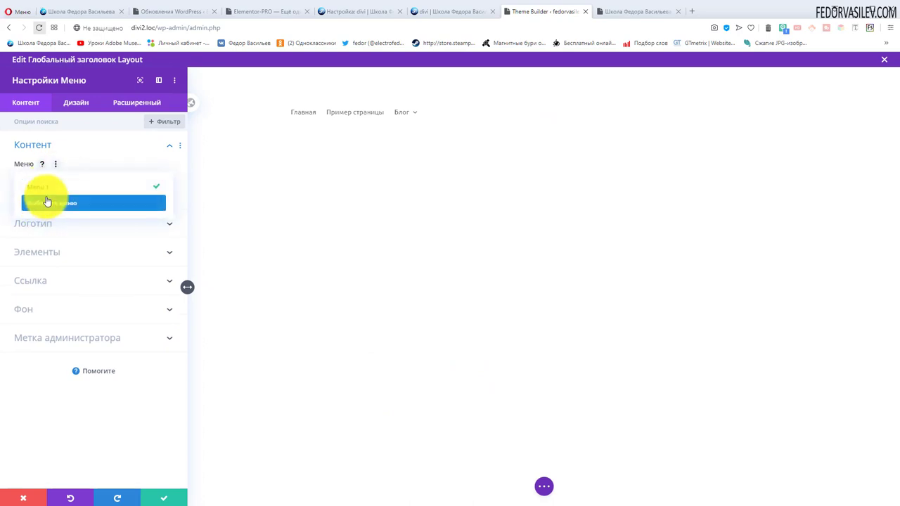
left_click(129, 152)
left_click(32, 145)
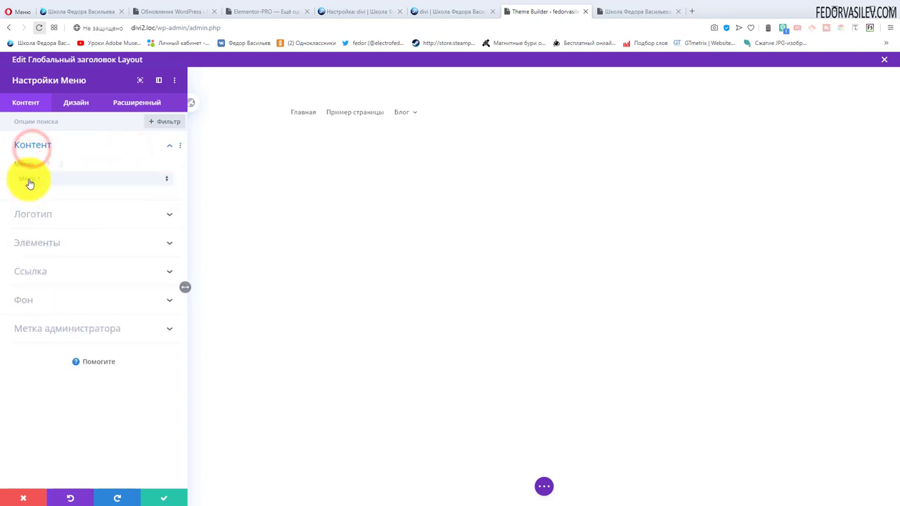
mouse_move(403, 117)
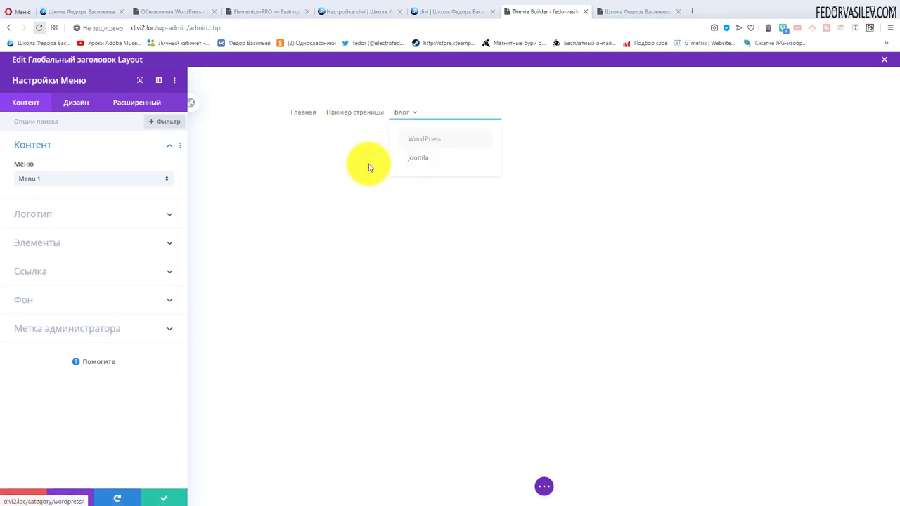
Set the menu module's logo to the image logo-2015-2.png from the media library
left_click(33, 214)
left_click(91, 245)
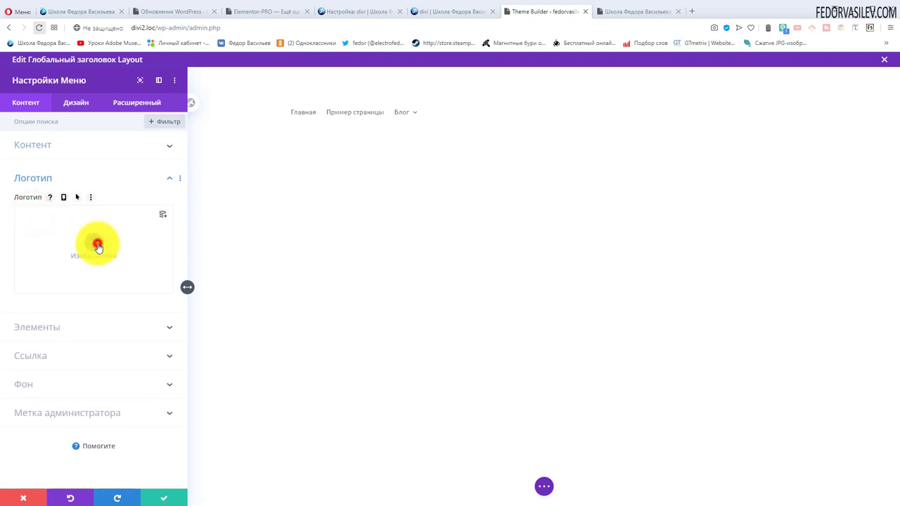
left_click(496, 180)
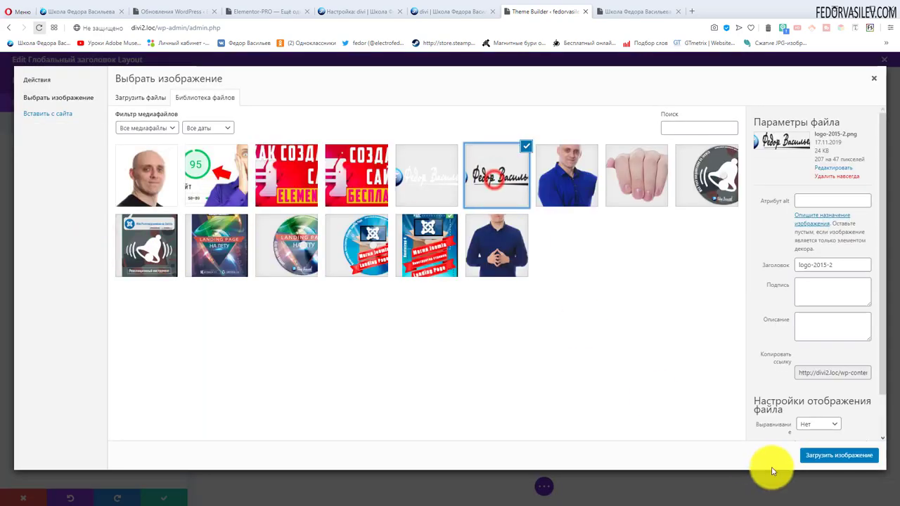
left_click(816, 453)
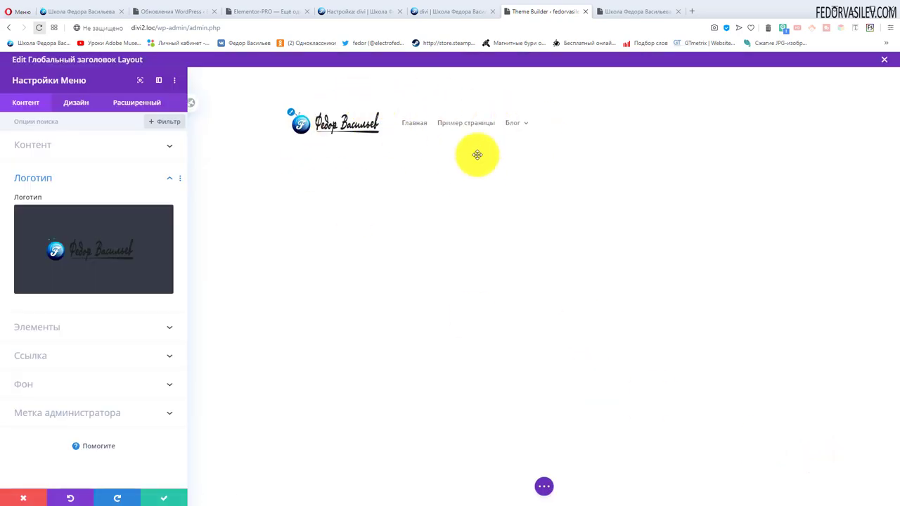
left_click(45, 180)
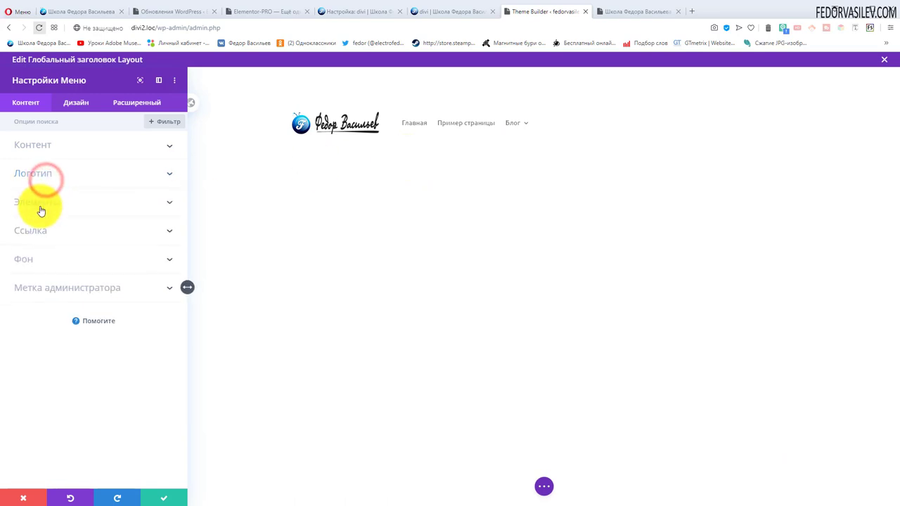
Turn on the search icon (Показать значок поиска) in the menu module's elements, keeping the shopping cart icon off
left_click(40, 204)
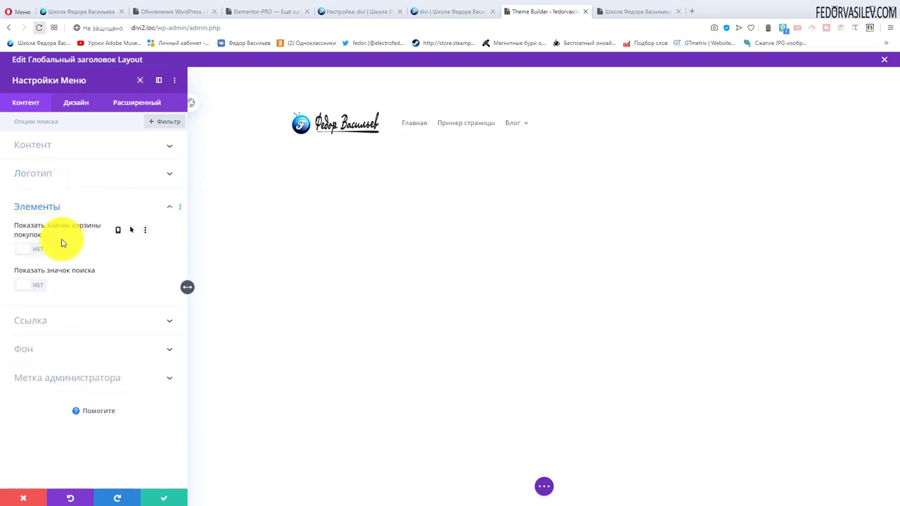
left_click(35, 252)
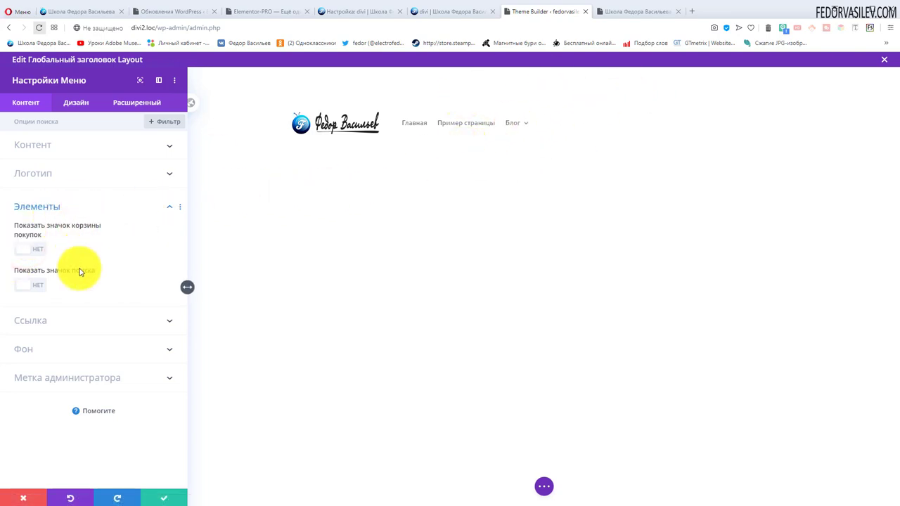
left_click(42, 290)
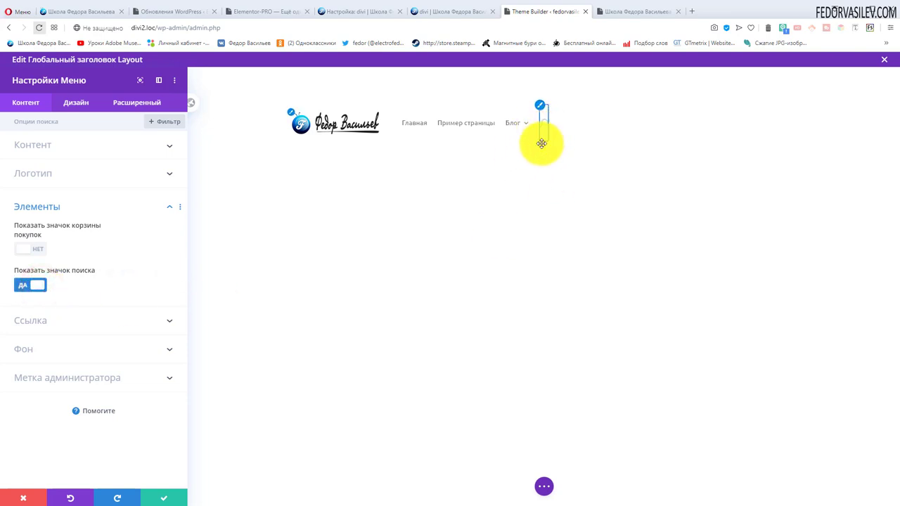
Examine the logo and module link options (Ссылка) in the menu module's settings
left_click(70, 322)
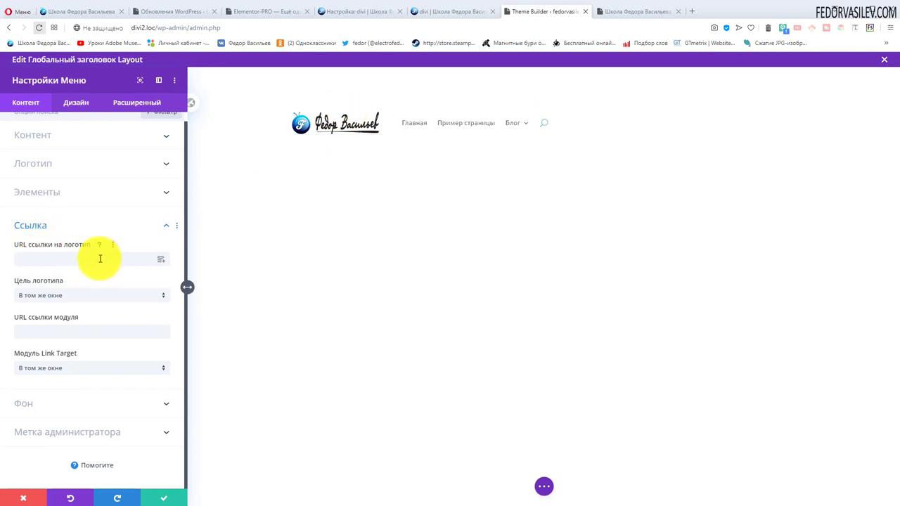
left_click(36, 226)
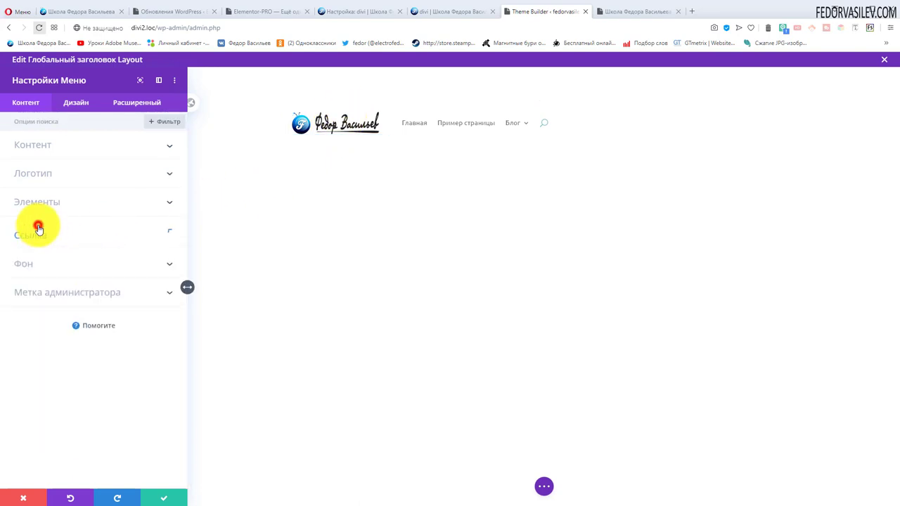
mouse_move(534, 122)
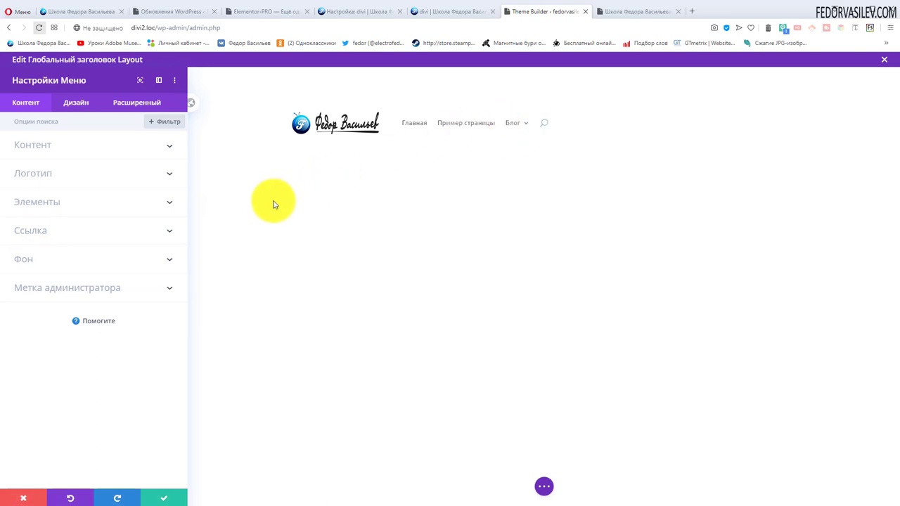
Try a yellow background on the menu module and reset the background colour
left_click(14, 254)
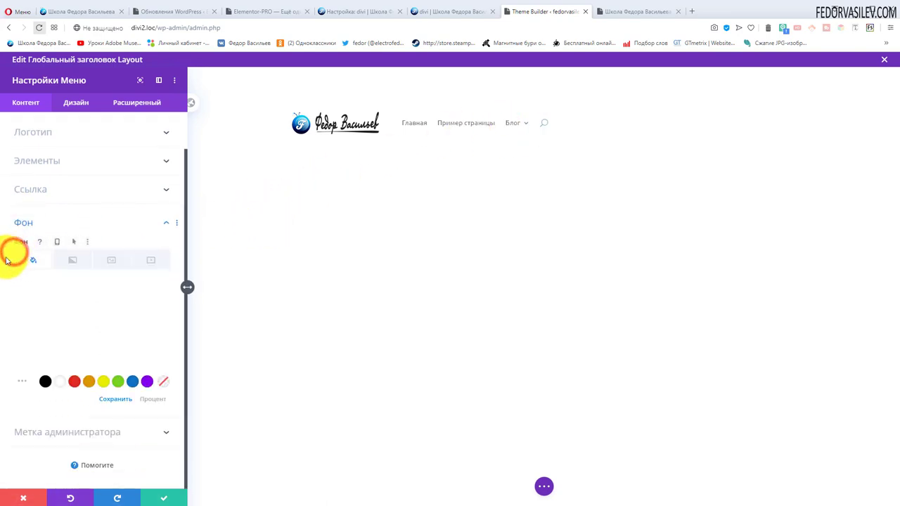
left_click(105, 382)
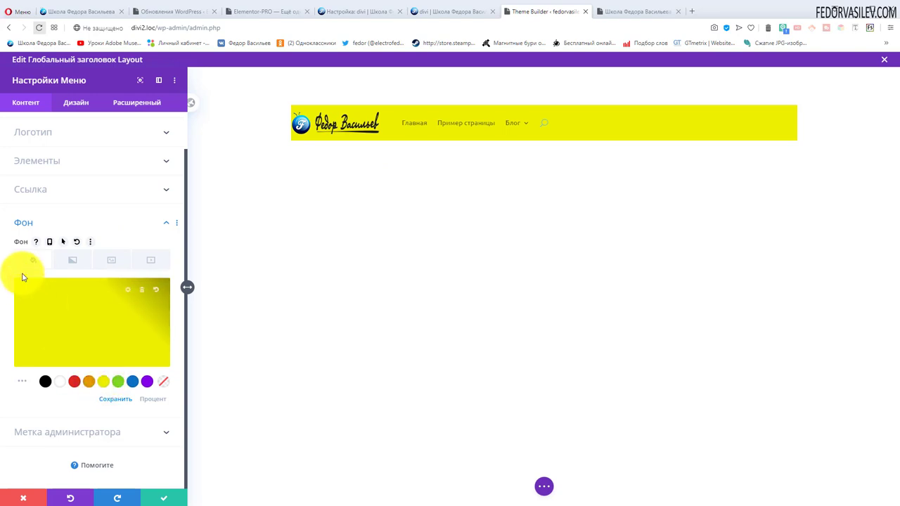
left_click(77, 242)
left_click(24, 222)
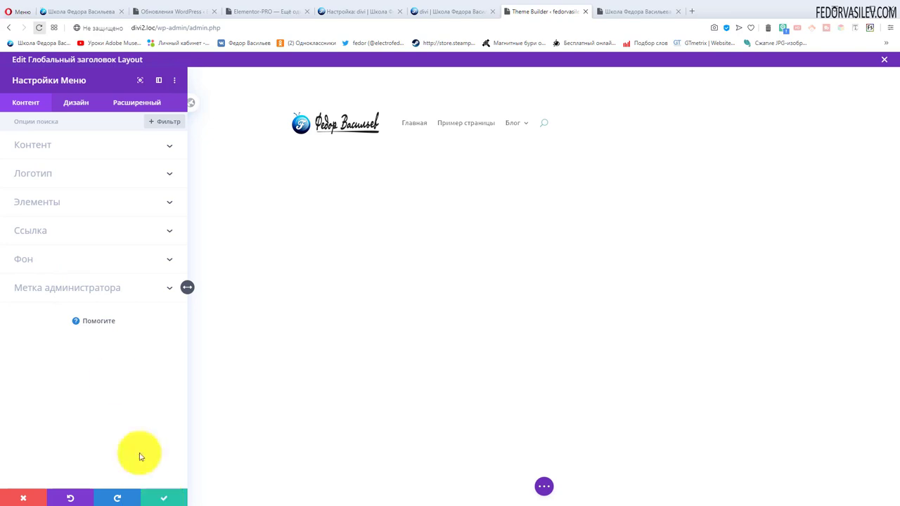
Apply the menu module settings, save and exit the global header layout, and save the Theme Builder changes
left_click(157, 499)
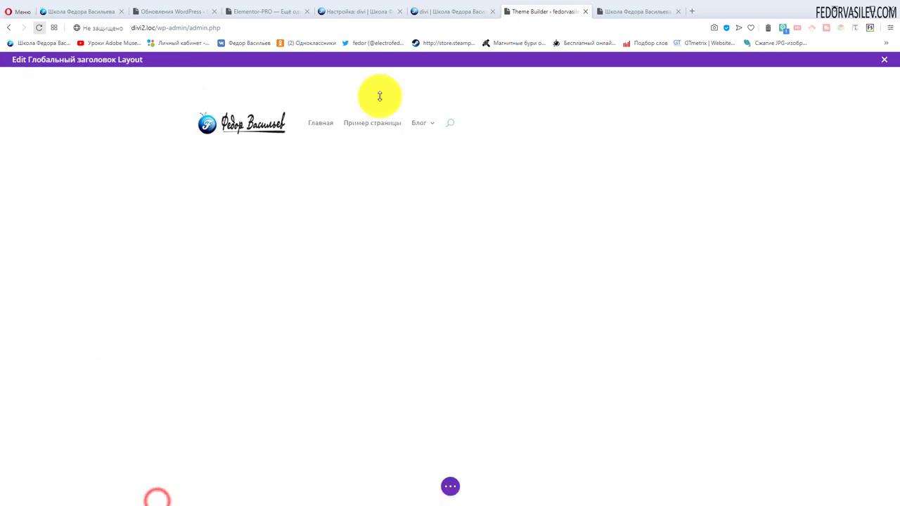
left_click(886, 62)
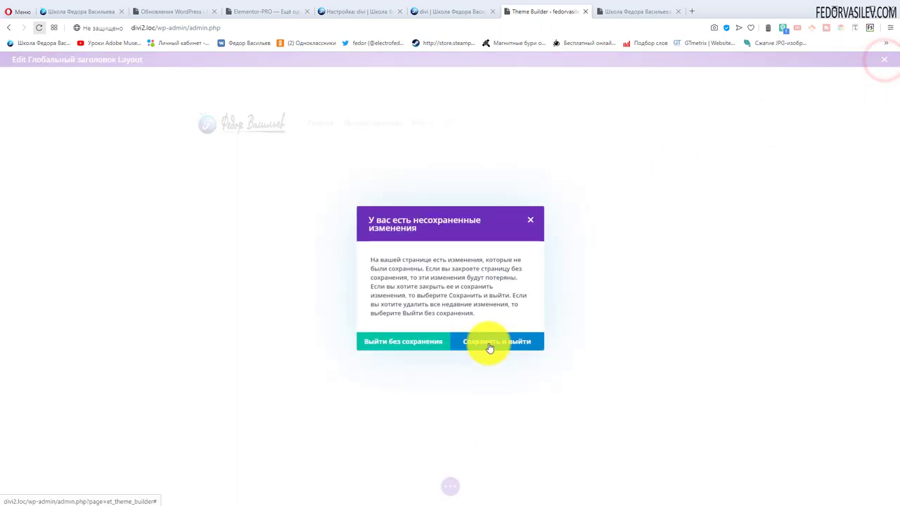
left_click(489, 343)
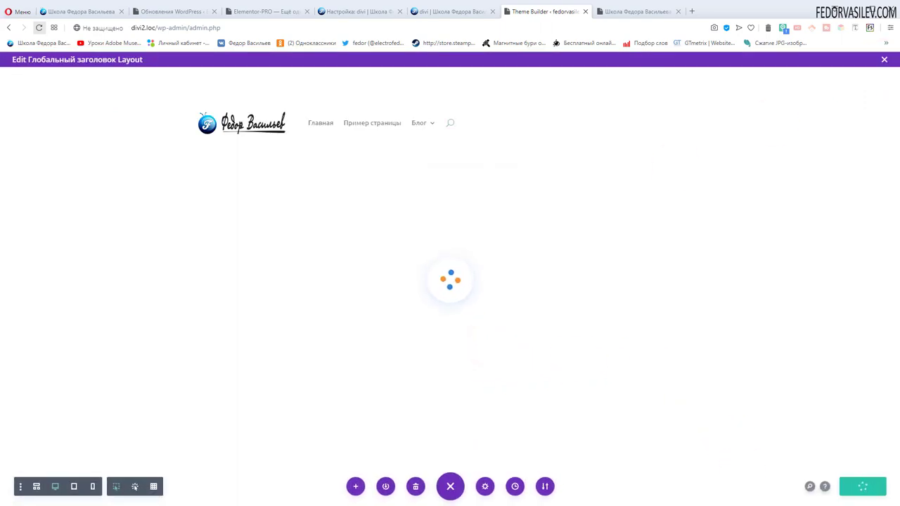
left_click(164, 91)
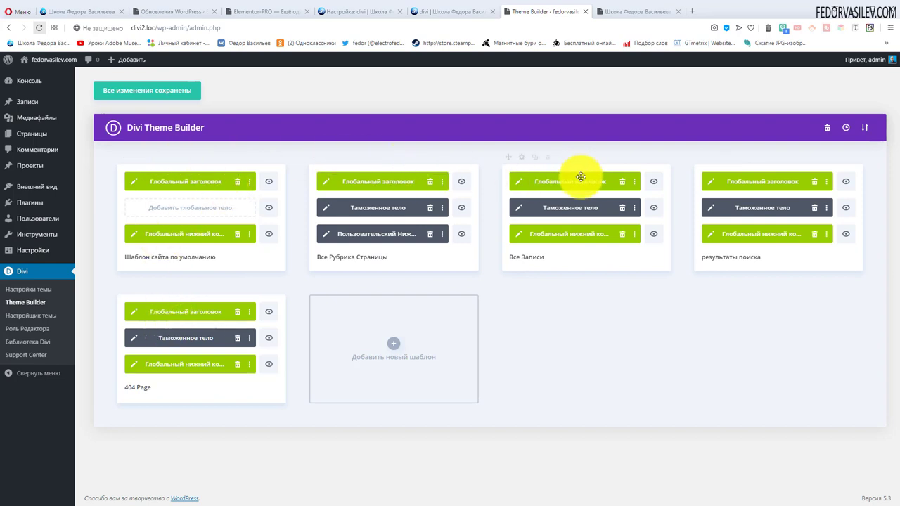
Switch to the live homepage and examine how the new global header looks and behaves while scrolling
left_click(617, 11)
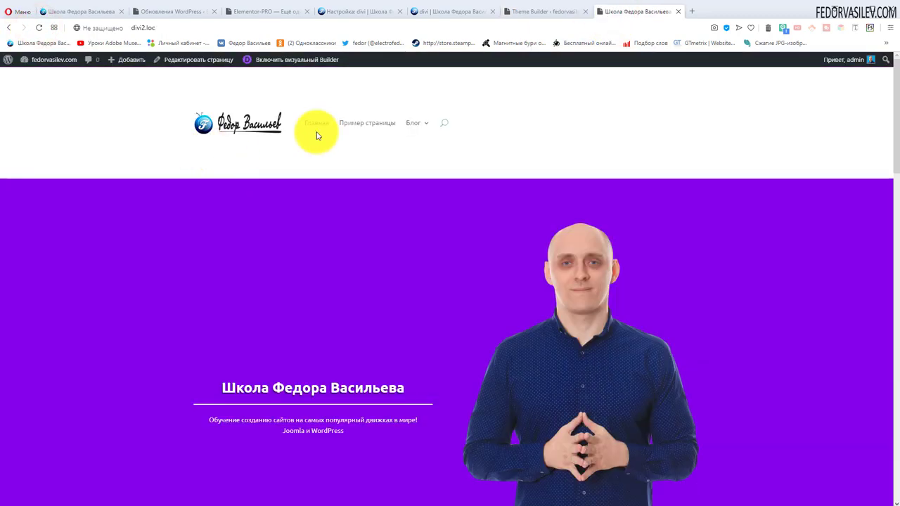
scroll(211, 124, "down", 5)
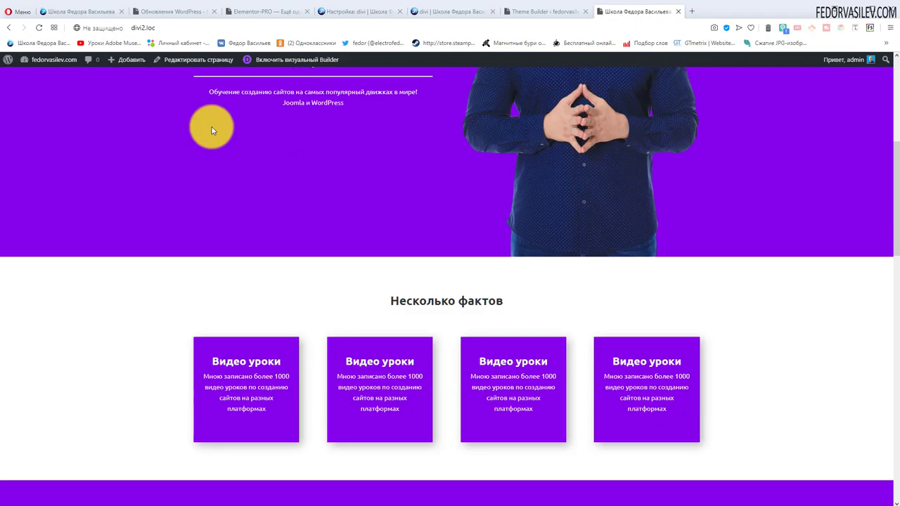
scroll(202, 131, "up", 5)
scroll(256, 191, "down", 2)
scroll(256, 191, "down", 5)
scroll(258, 190, "up", 6)
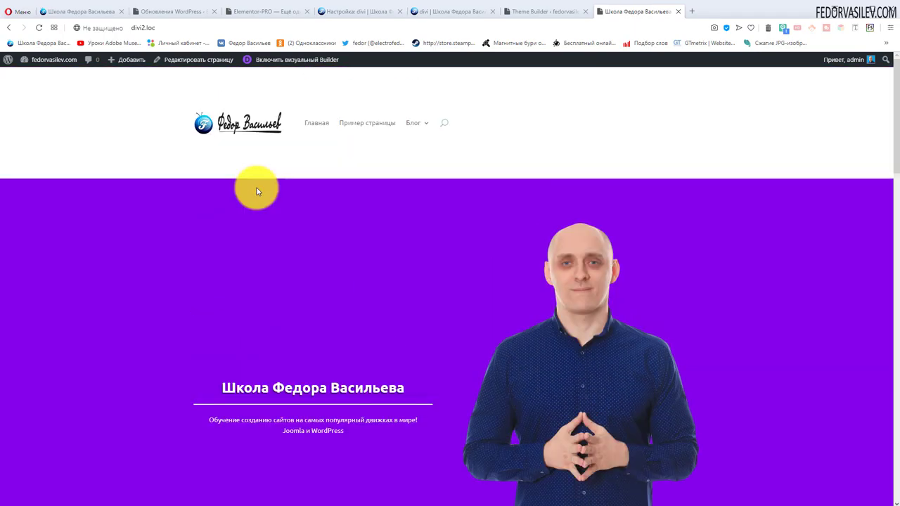
scroll(230, 137, "down", 3)
scroll(228, 151, "down", 2)
scroll(222, 164, "up", 5)
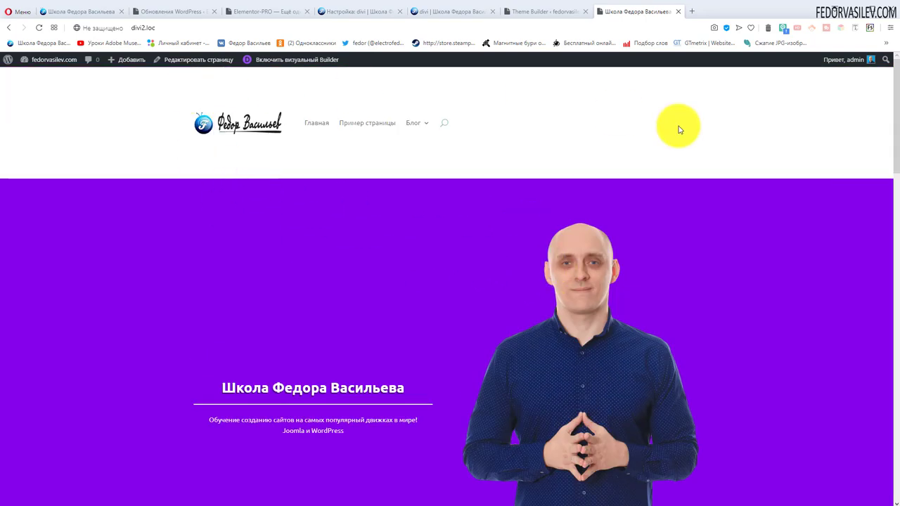
scroll(429, 171, "down", 3)
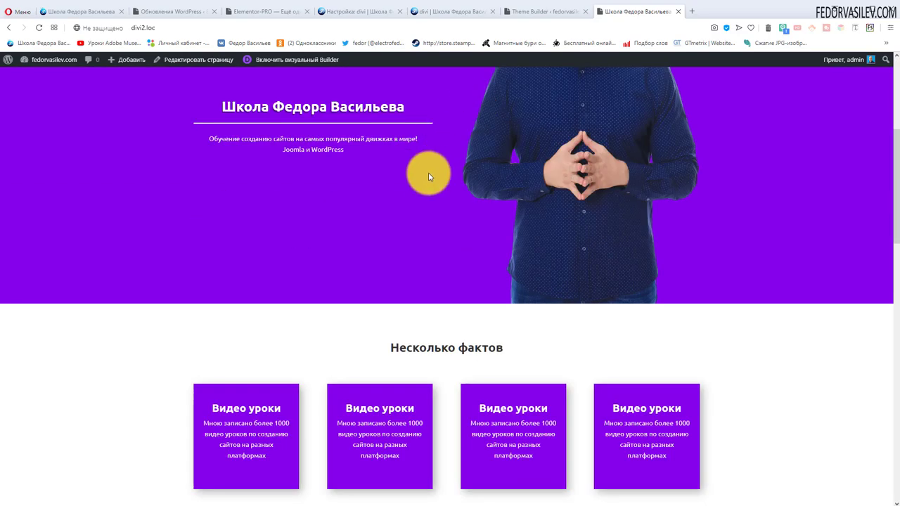
scroll(255, 185, "up", 3)
Test the header's search field on the live homepage by opening and closing it, and recheck the header's scrolling behaviour
left_click(445, 125)
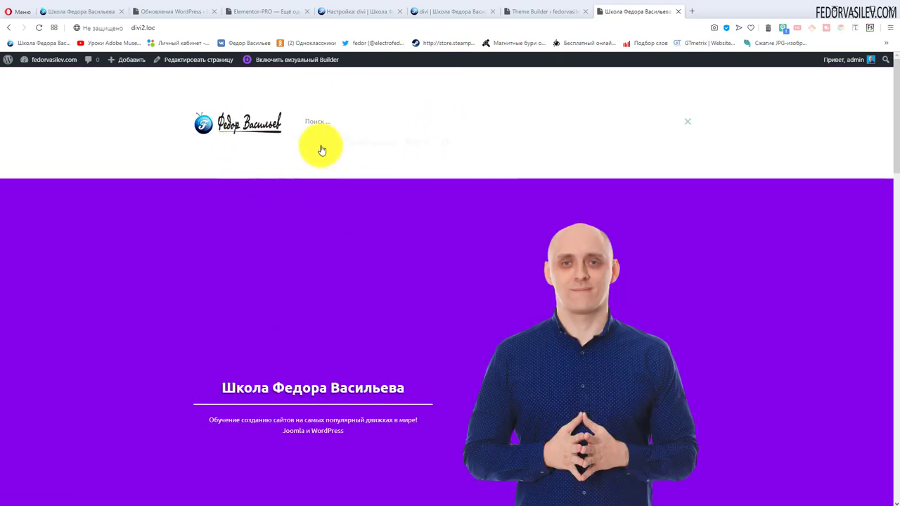
left_click(690, 124)
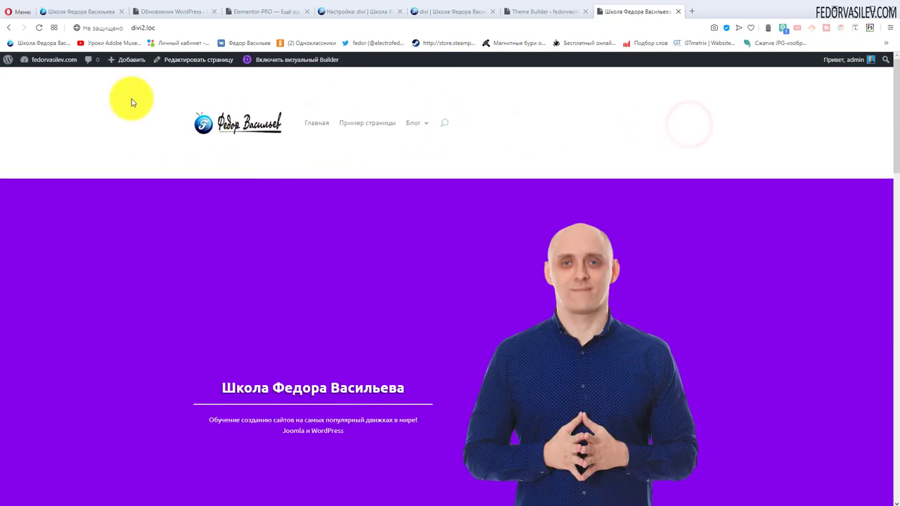
scroll(267, 214, "down", 5)
scroll(267, 214, "up", 5)
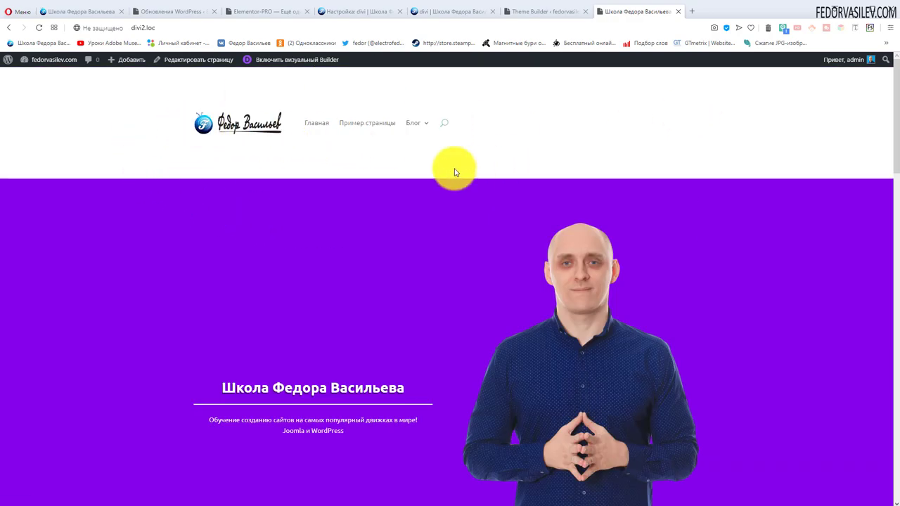
Reopen the default template's global header layout and remove the top and bottom padding of its section and row
left_click(565, 11)
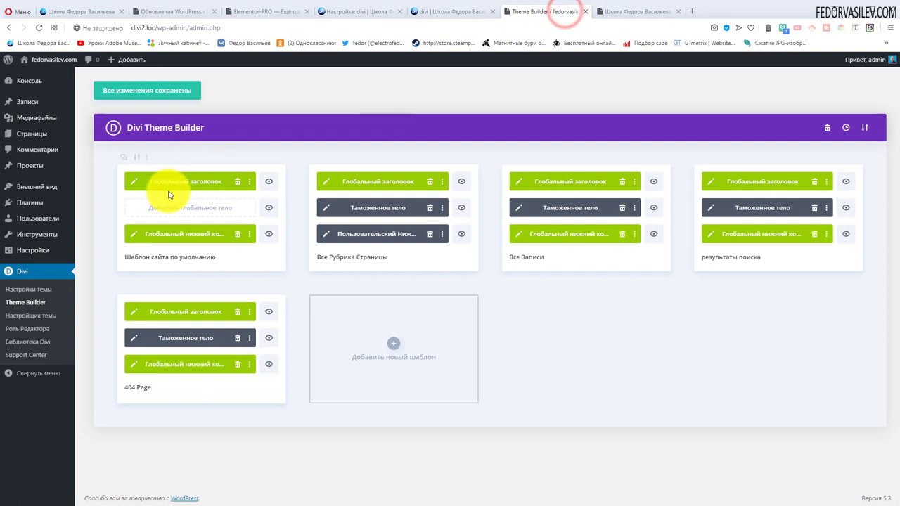
left_click(134, 182)
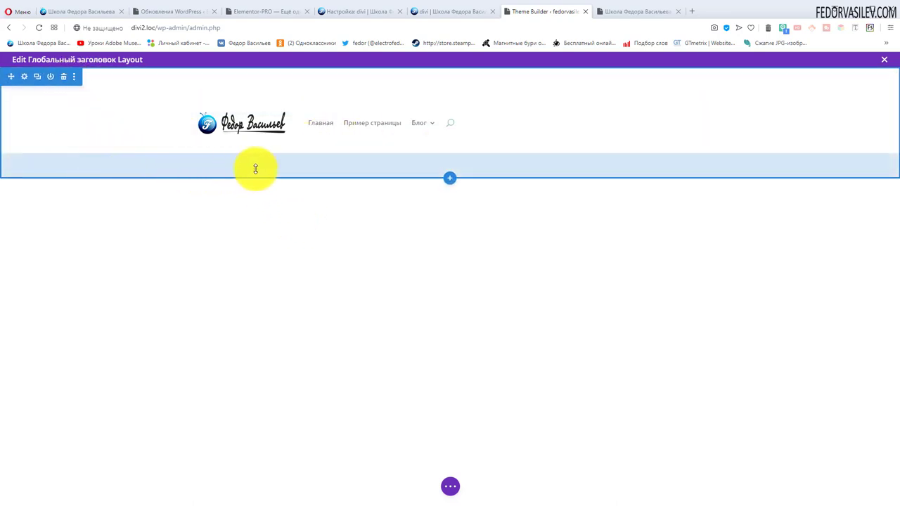
left_click_drag(292, 166, 369, 169)
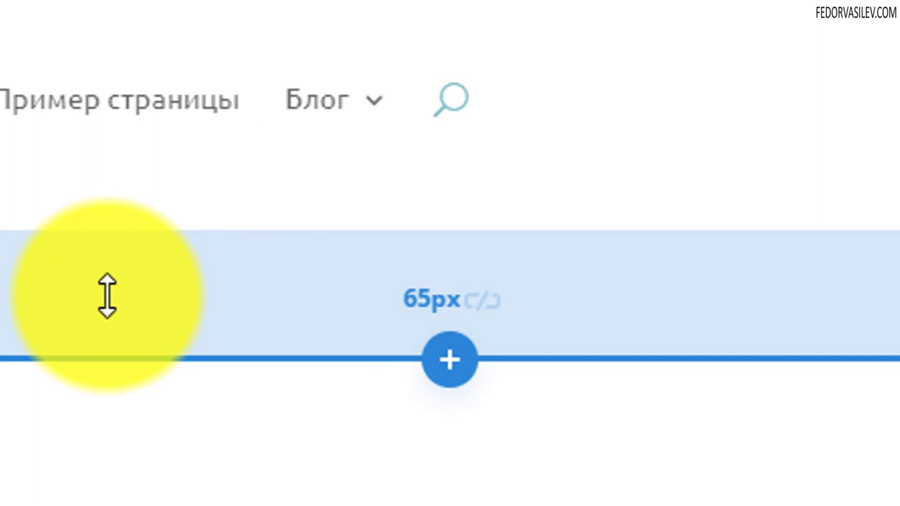
left_click_drag(107, 296, 101, 120)
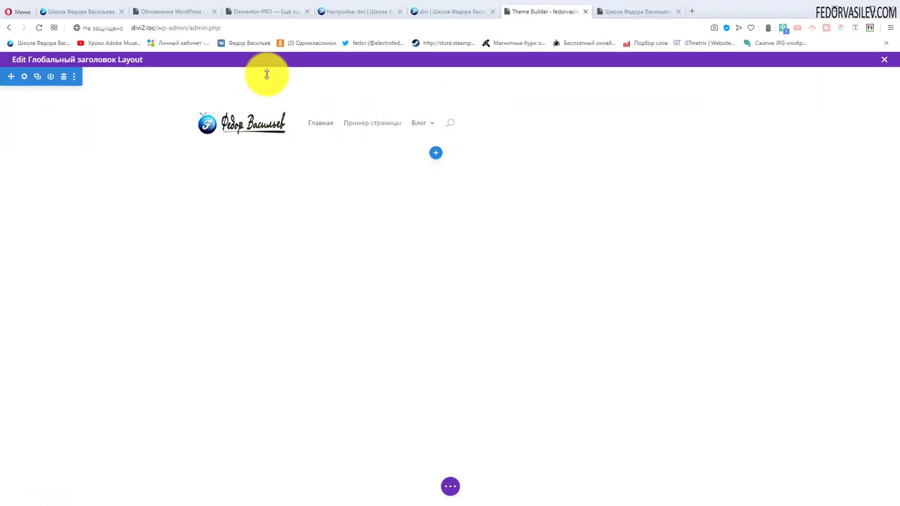
left_click_drag(268, 84, 267, 49)
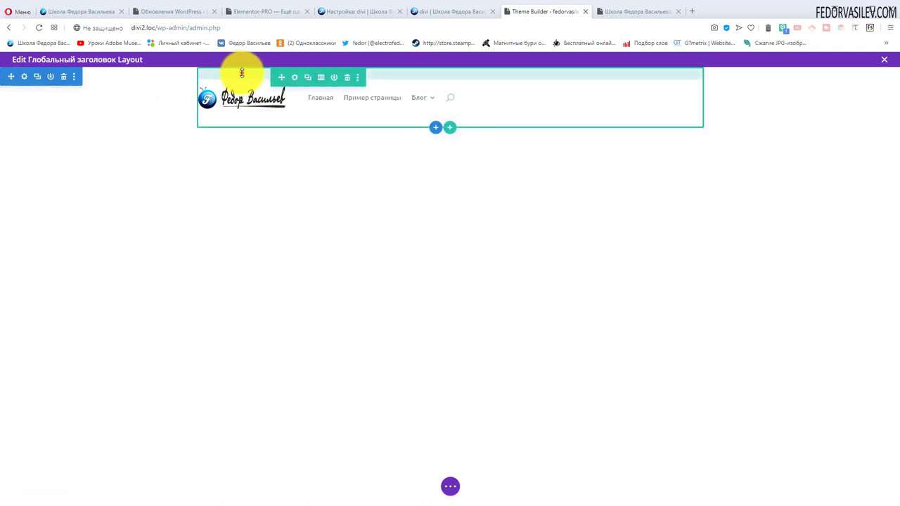
left_click_drag(242, 73, 253, 61)
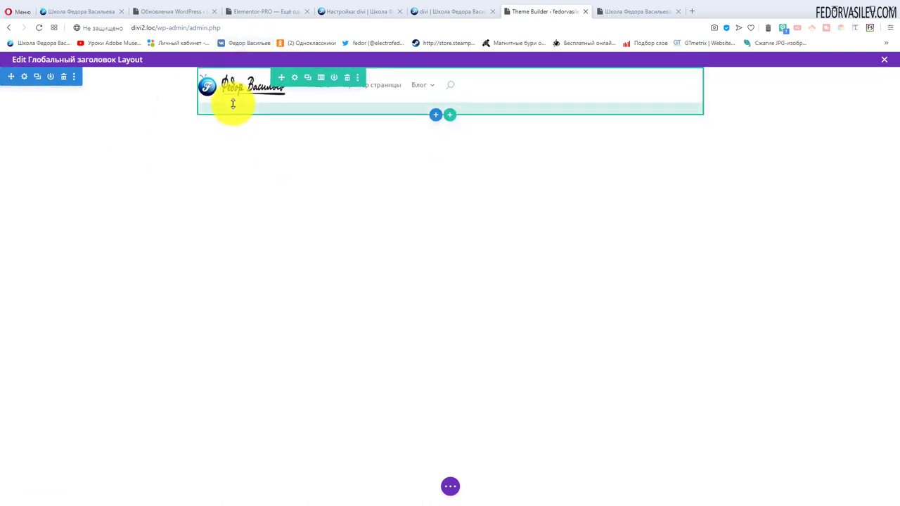
left_click_drag(232, 103, 245, 66)
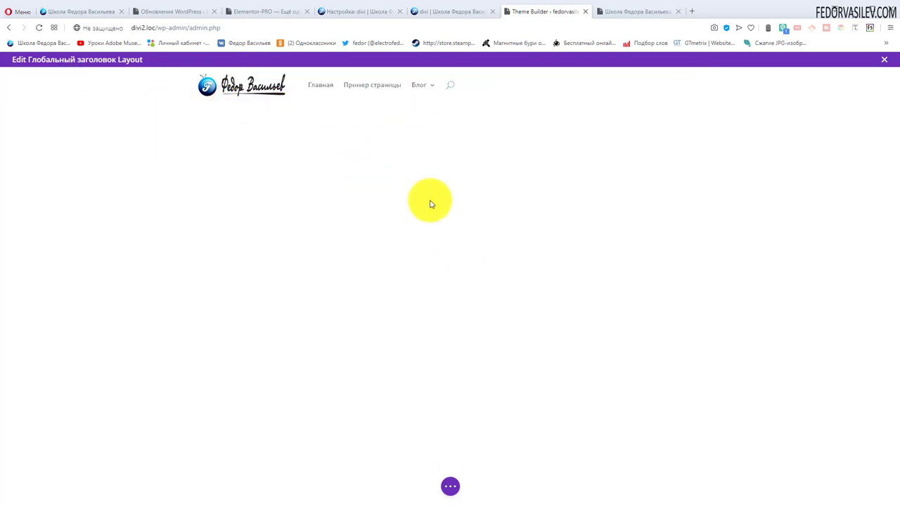
Give the header section a yellow background and apply the section settings
mouse_move(81, 115)
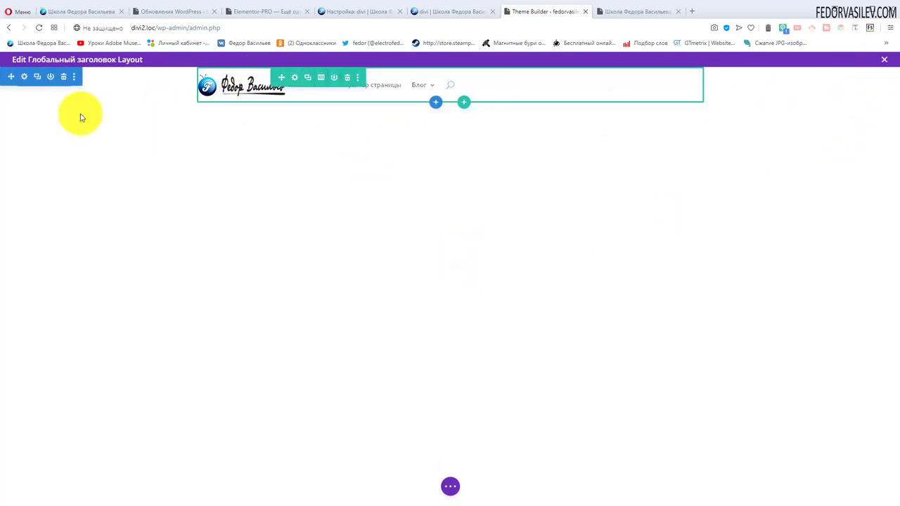
left_click(21, 79)
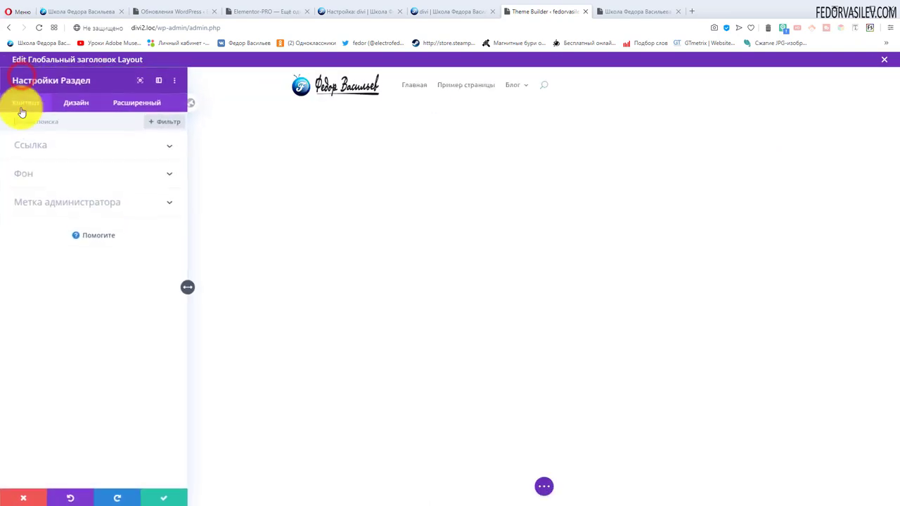
left_click(23, 177)
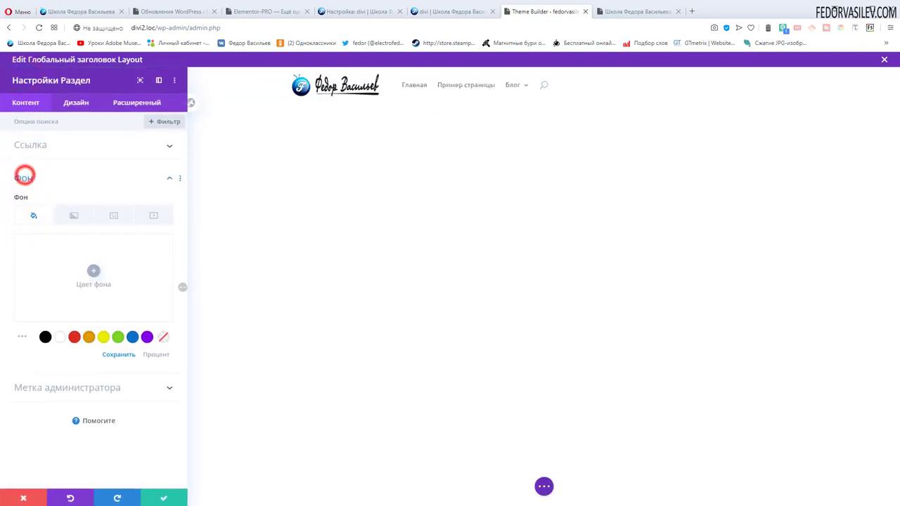
left_click(105, 338)
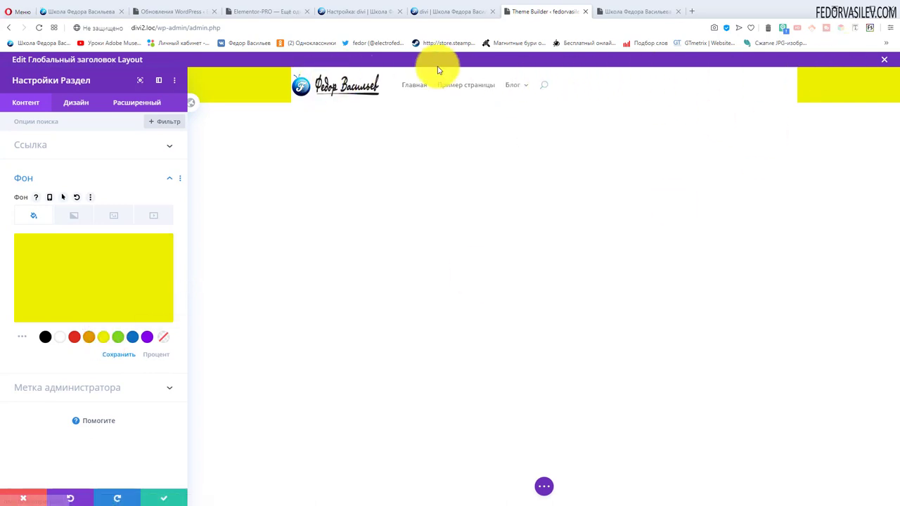
left_click(163, 498)
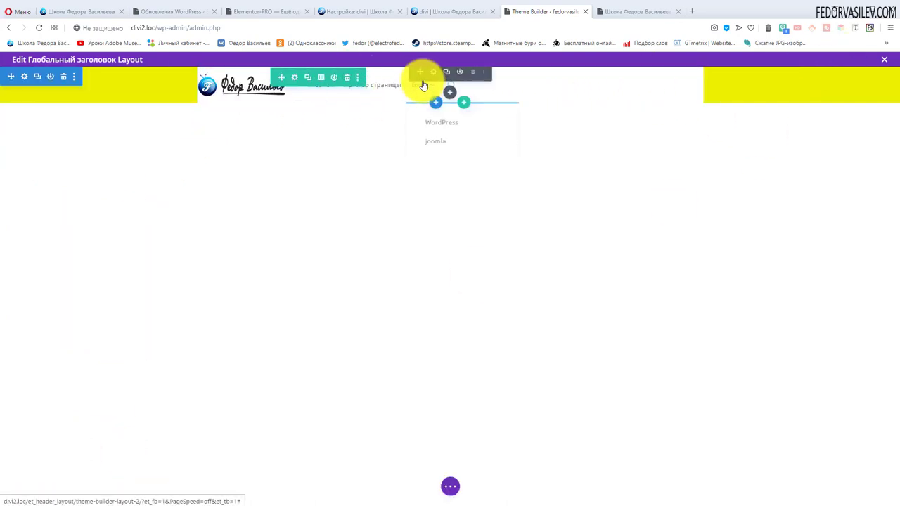
Set the menu module's background to the same yellow as the section and apply the module settings
left_click(429, 76)
left_click(36, 301)
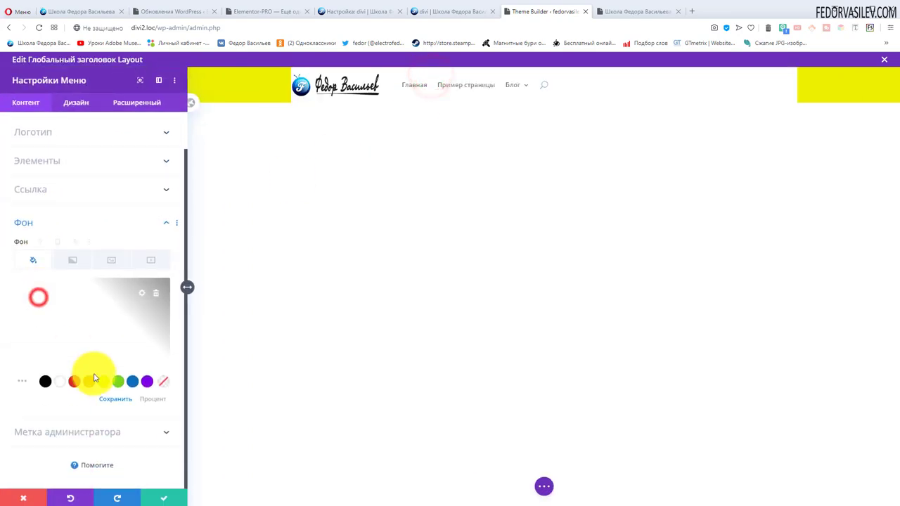
left_click(104, 382)
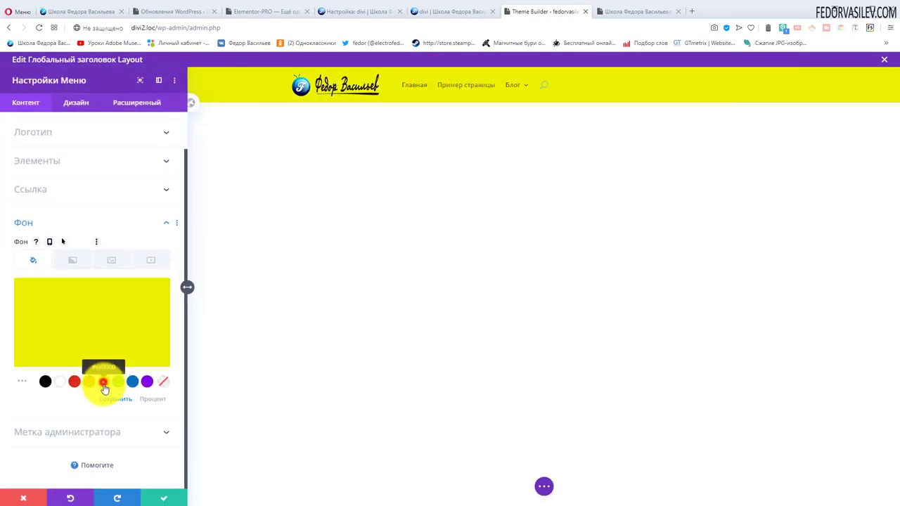
left_click(173, 502)
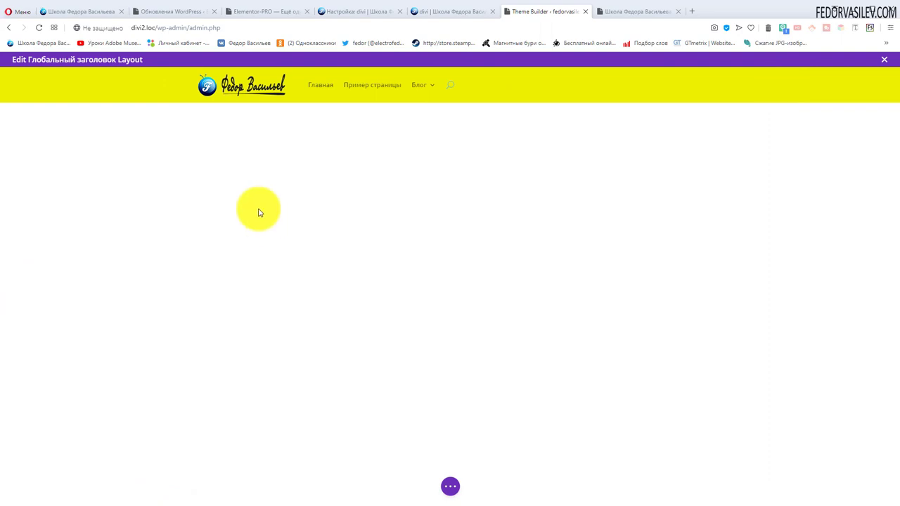
Try the menu layout styles "Сосредоточенный" and "Встроенный логотип" and restore "Выровненный слева"
left_click(294, 77)
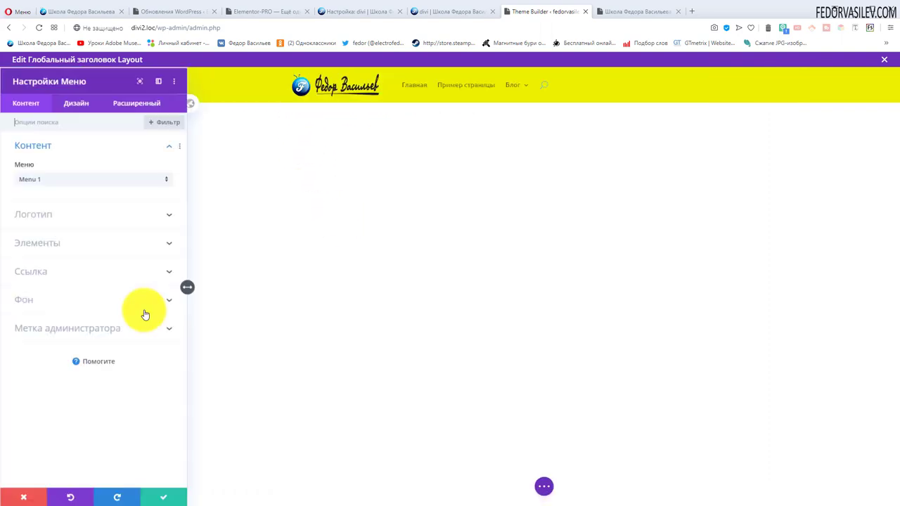
left_click(74, 106)
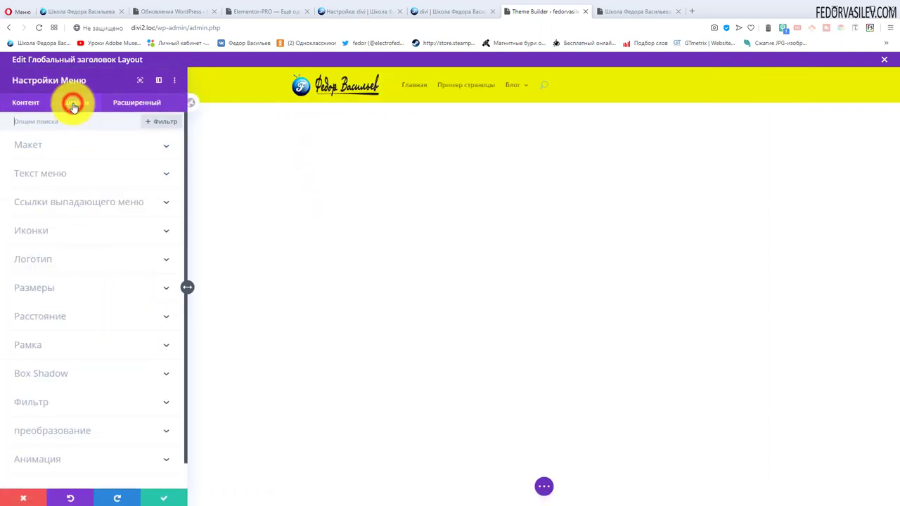
left_click(28, 144)
left_click(68, 182)
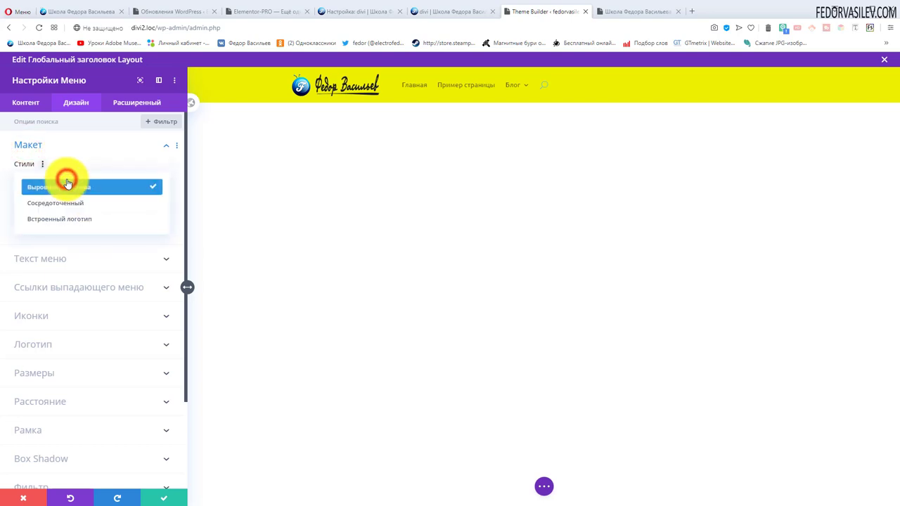
left_click(60, 201)
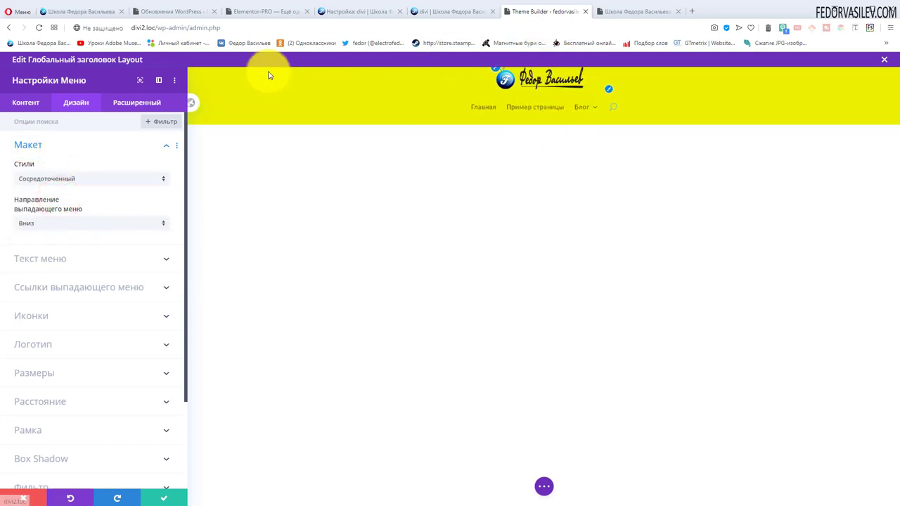
left_click(49, 180)
left_click(60, 219)
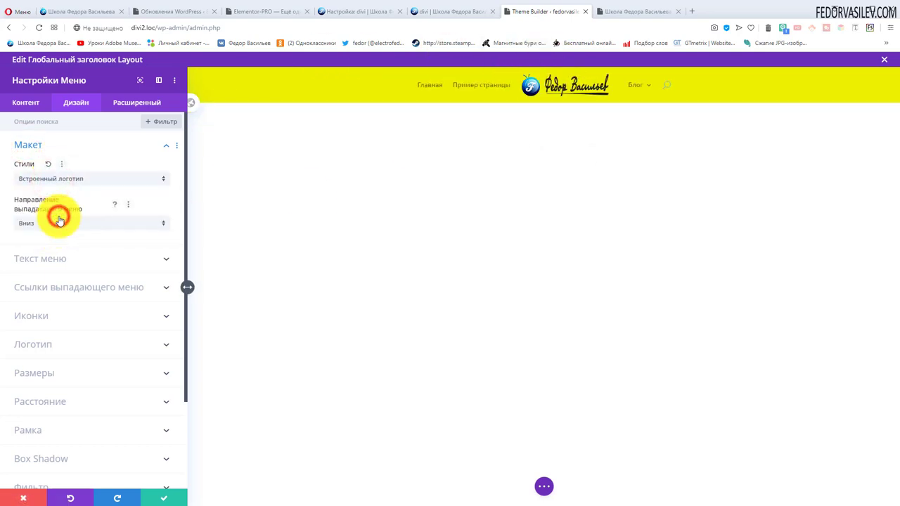
left_click(58, 179)
left_click(50, 185)
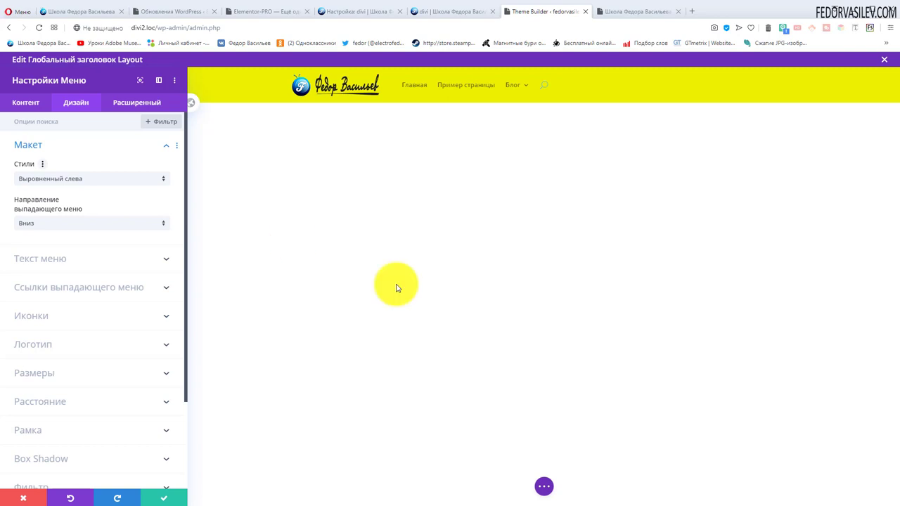
Examine the menu module's remaining design settings, including menu text and dropdown links, and its advanced and content options
left_click(40, 259)
left_click(34, 184)
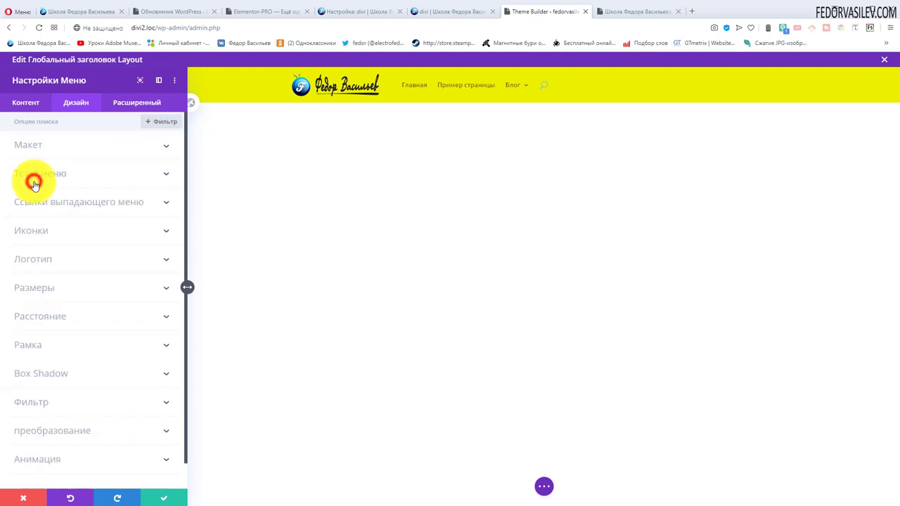
left_click(52, 206)
scroll(49, 207, "down", 5)
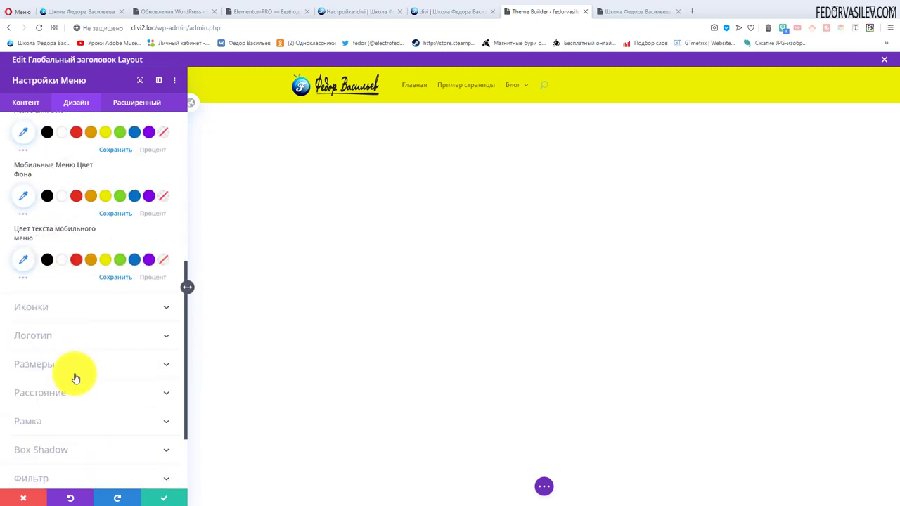
scroll(29, 204, "up", 5)
left_click(38, 205)
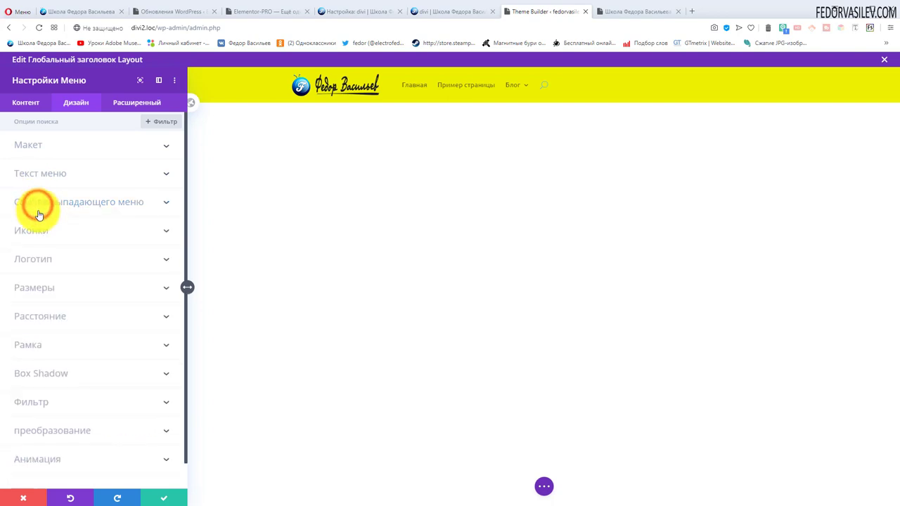
scroll(39, 214, "down", 1)
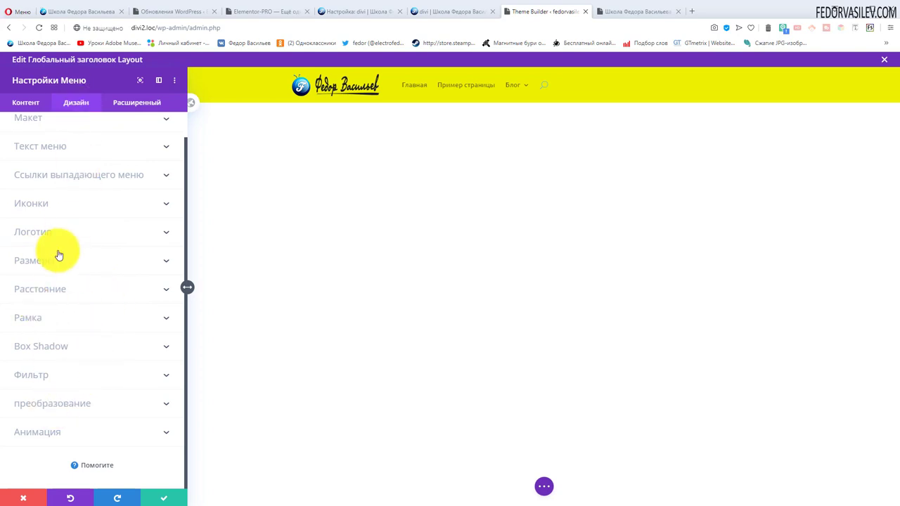
left_click(138, 106)
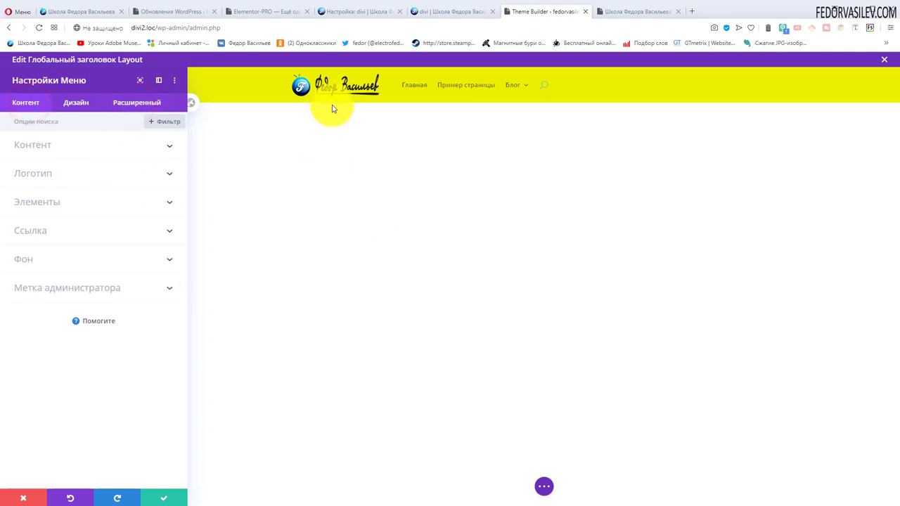
Save and exit the edited global header layout and check the header on the live homepage
left_click(169, 498)
left_click(884, 59)
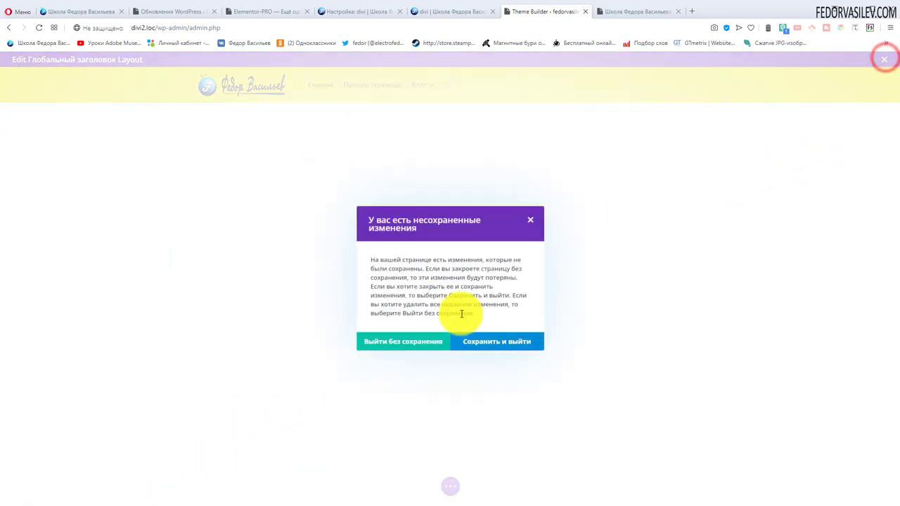
left_click(483, 345)
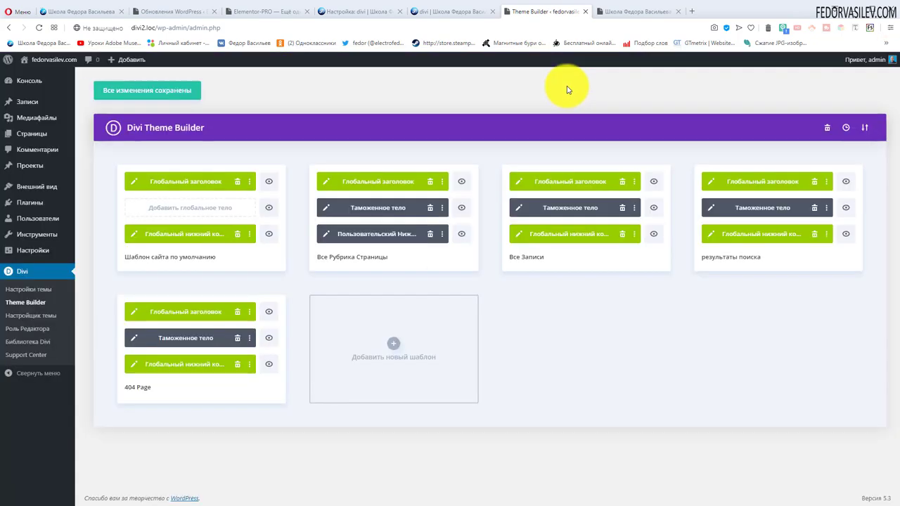
left_click(610, 11)
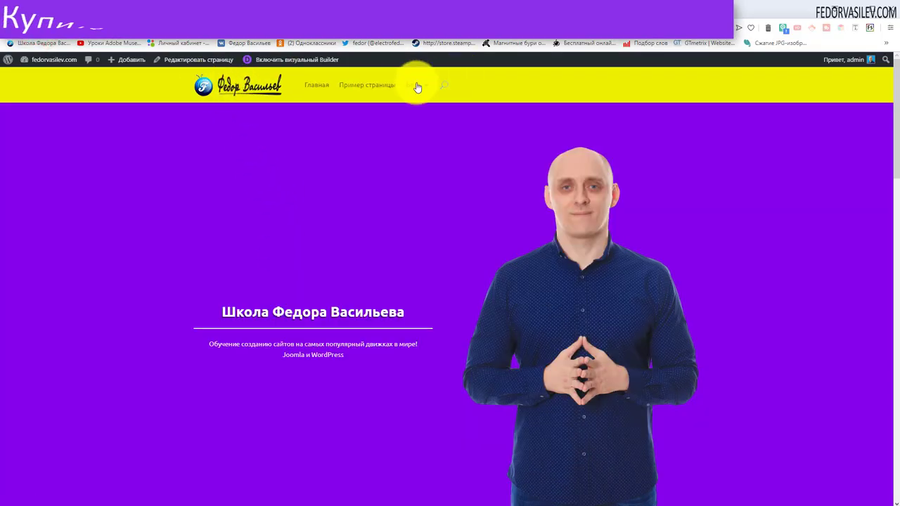
mouse_move(418, 90)
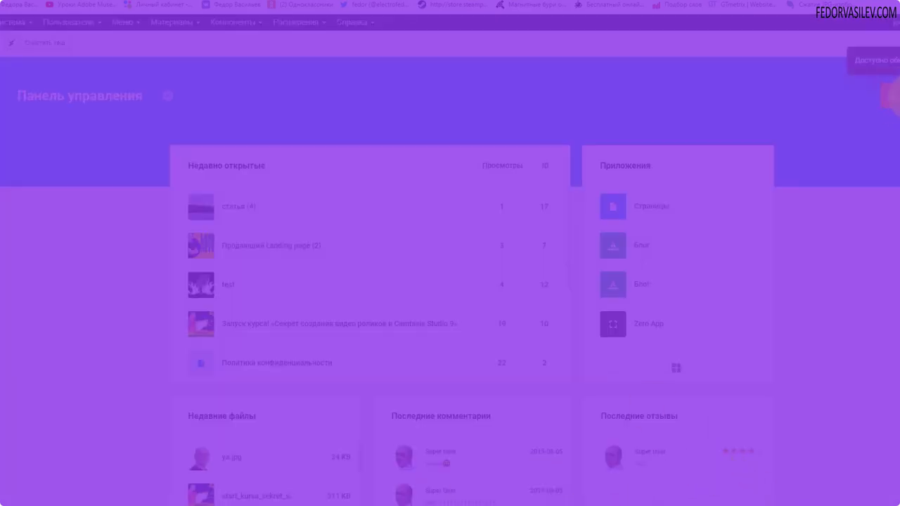
left_click(890, 96)
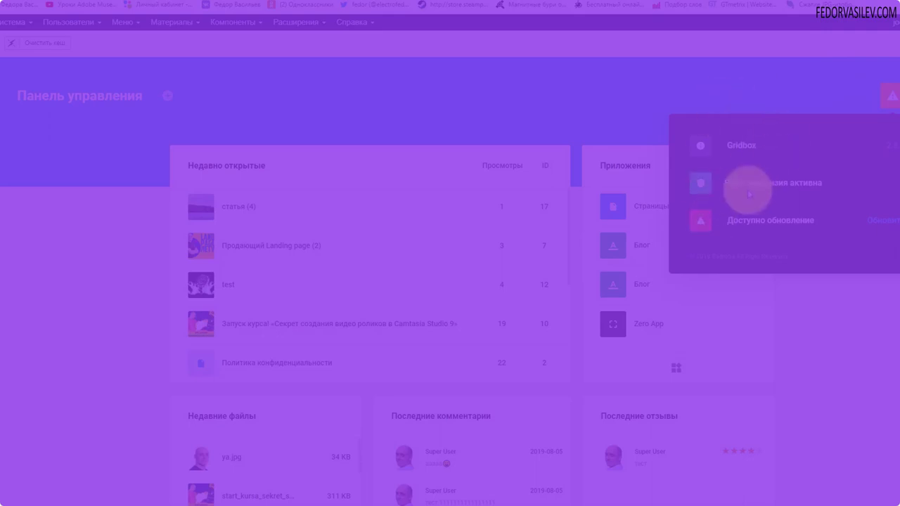
left_click(891, 95)
left_click(614, 323)
left_click(24, 181)
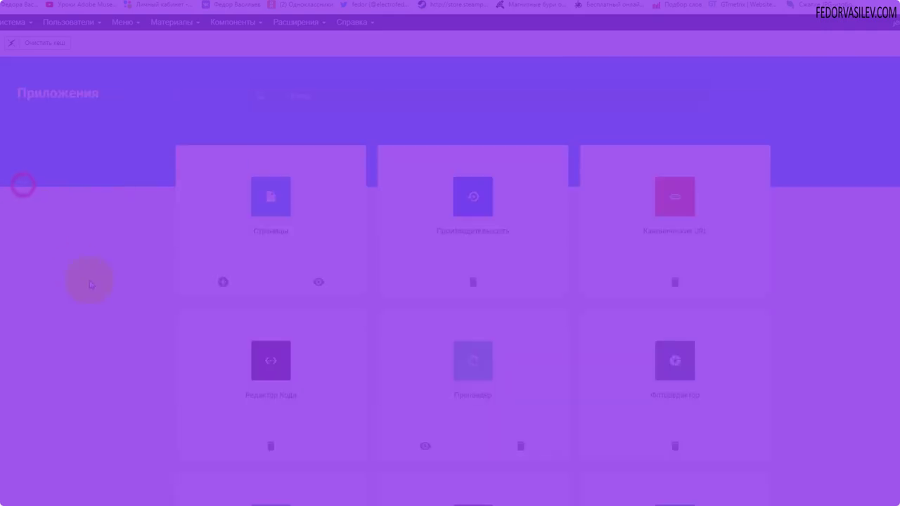
left_click(278, 318)
left_click(114, 112)
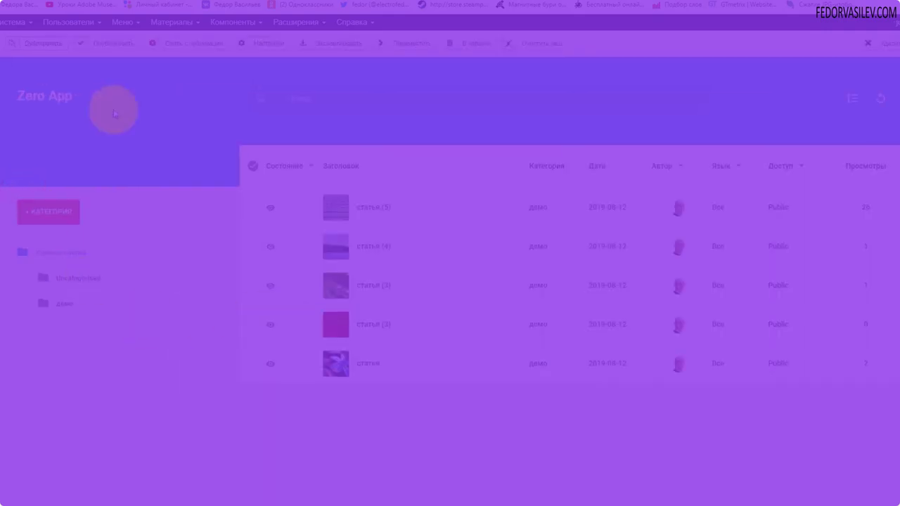
left_click(99, 100)
left_click(104, 225)
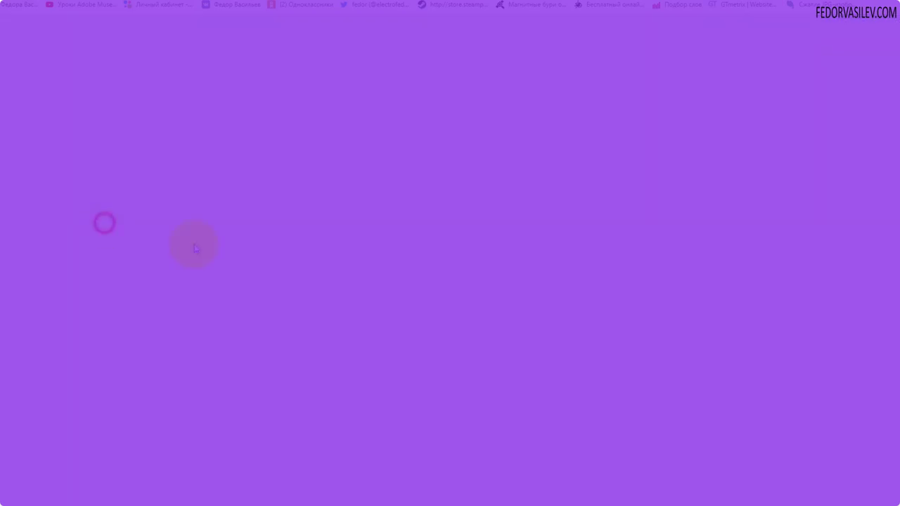